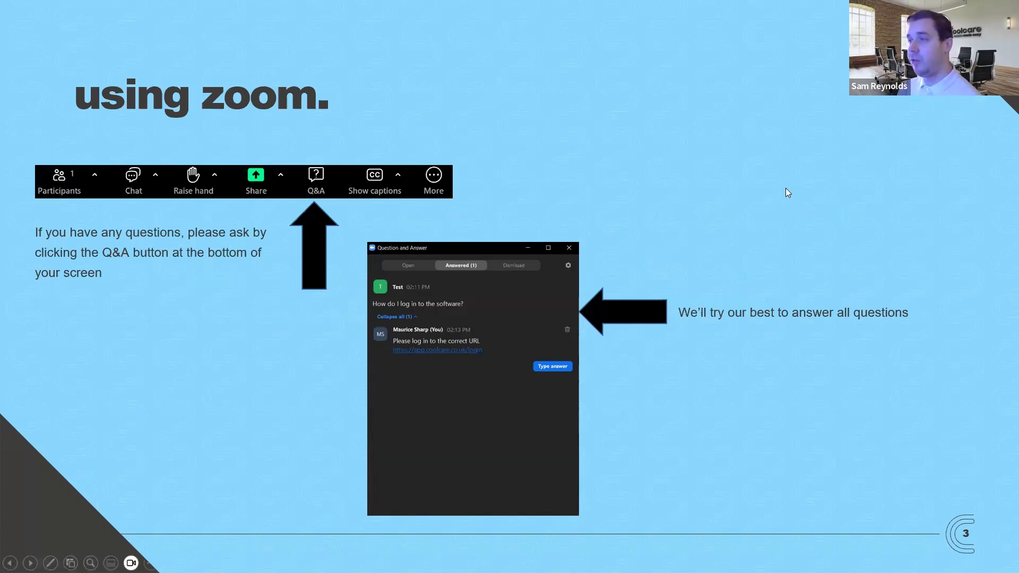
key("Right")
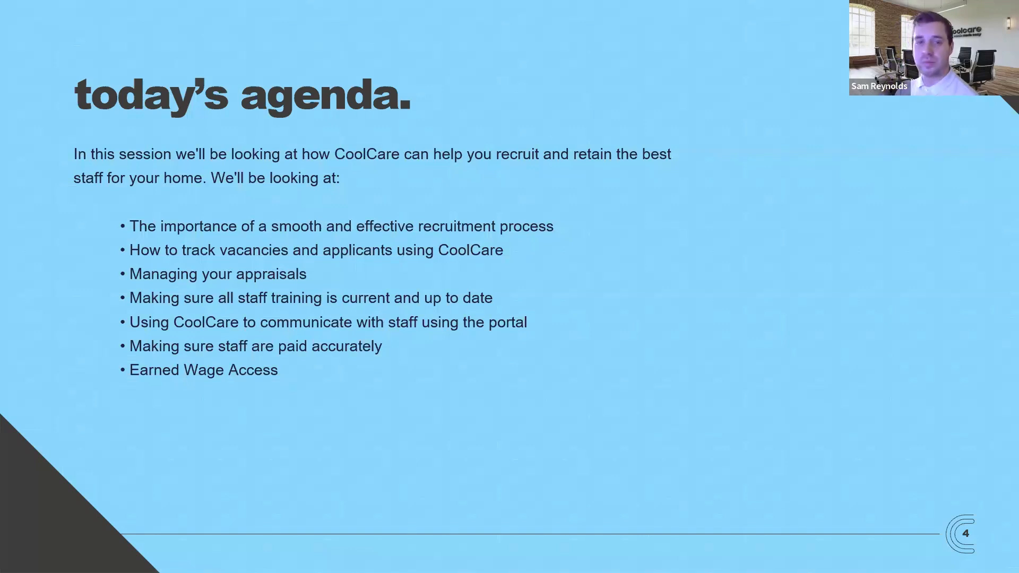
- Switch from the presentation to CoolCare in the browser and open the care home's Recruitment page
key("alt+Tab")
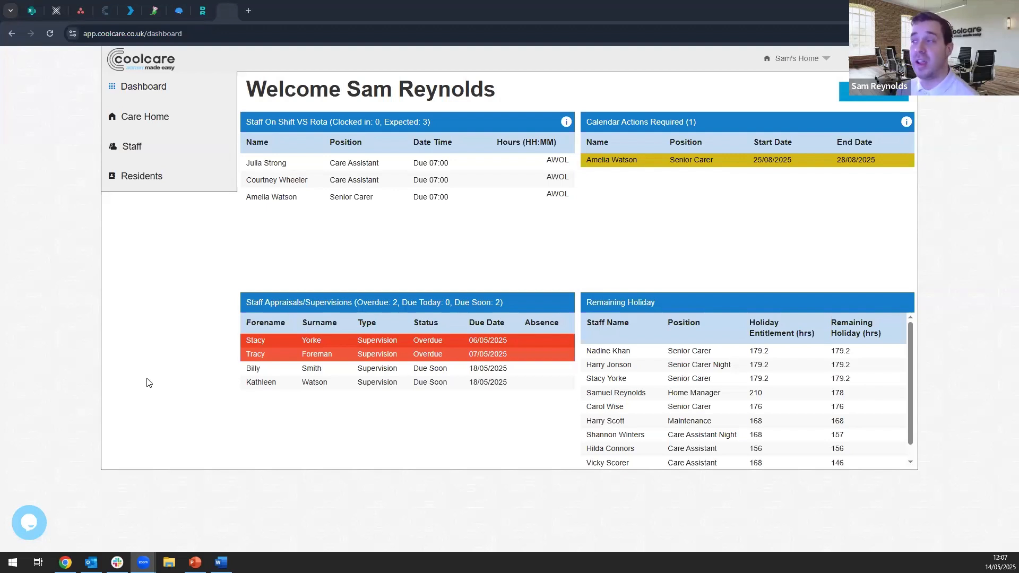
left_click(178, 122)
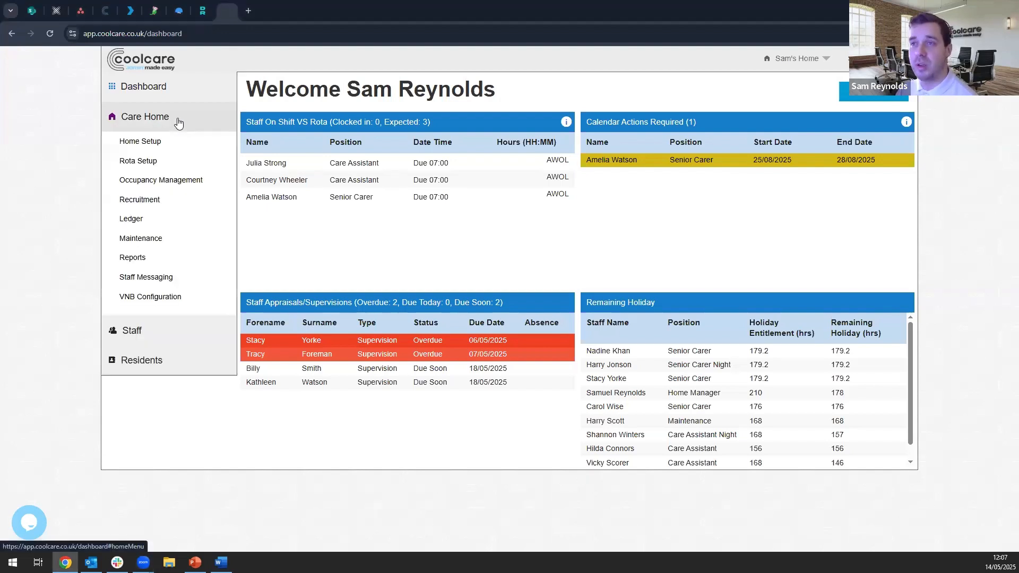
left_click(187, 204)
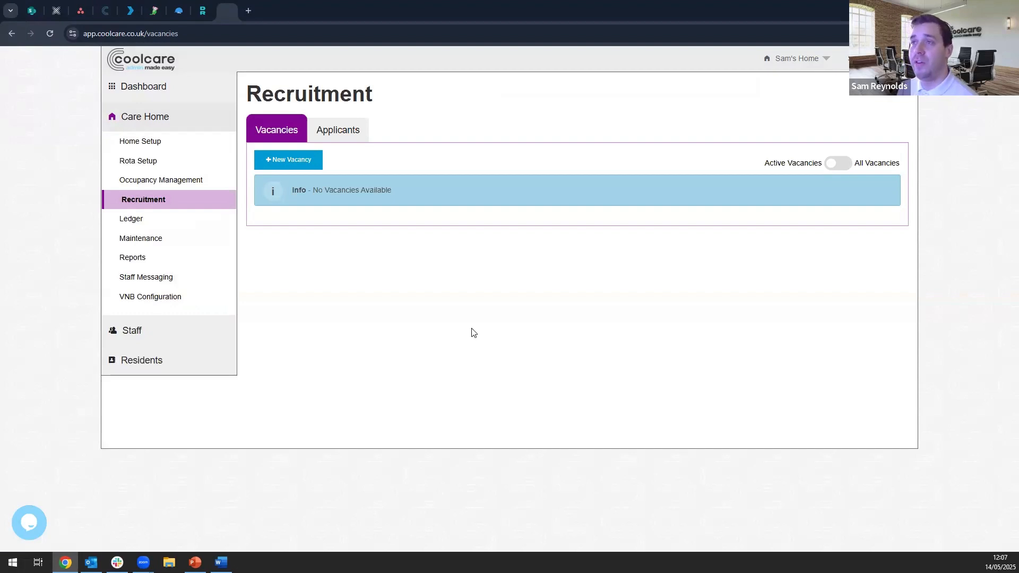
- Review the Recruitment page's vacancies and applicants, comparing the active-only view with the full view of each list
left_click(341, 136)
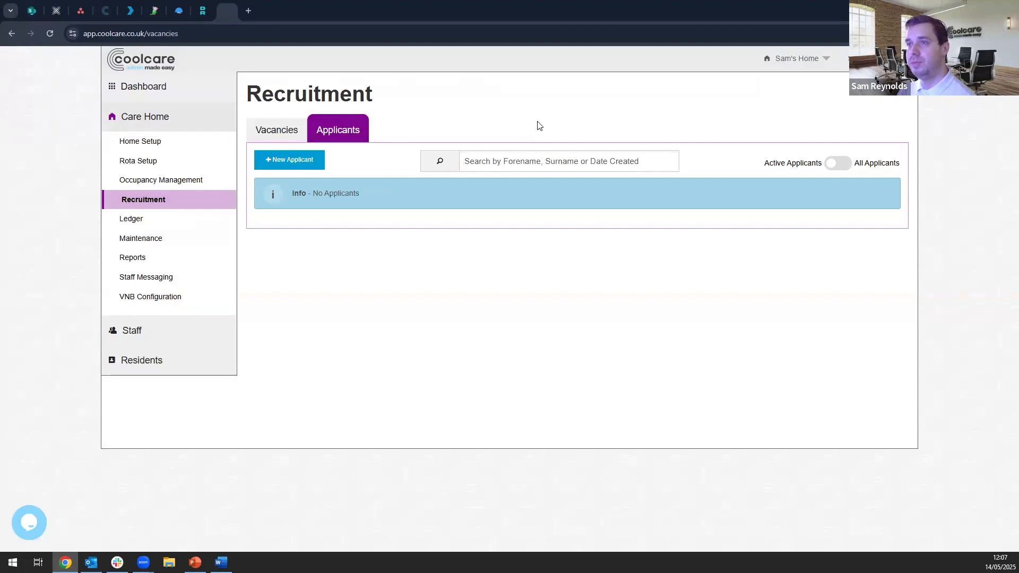
left_click(287, 134)
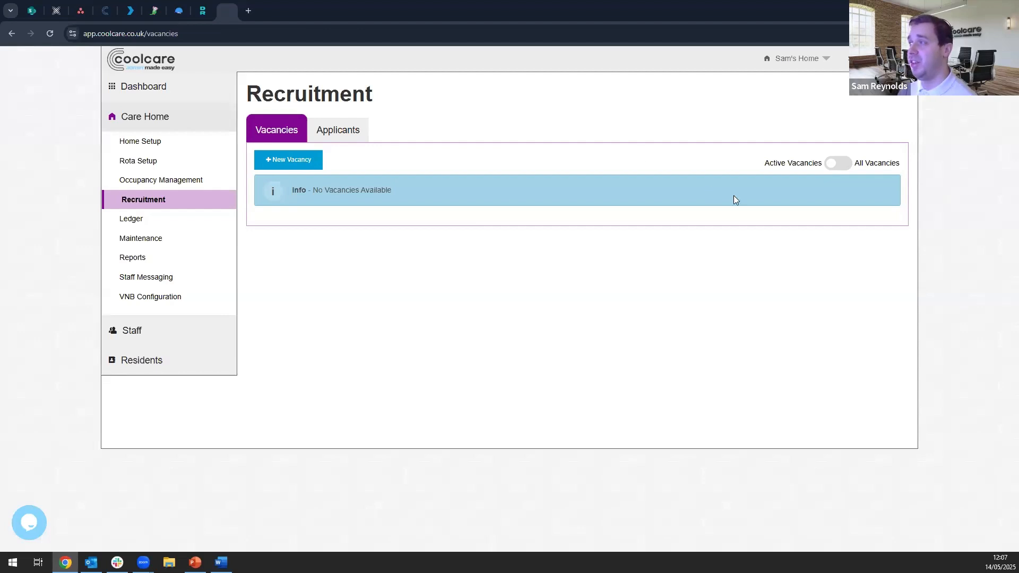
left_click(837, 164)
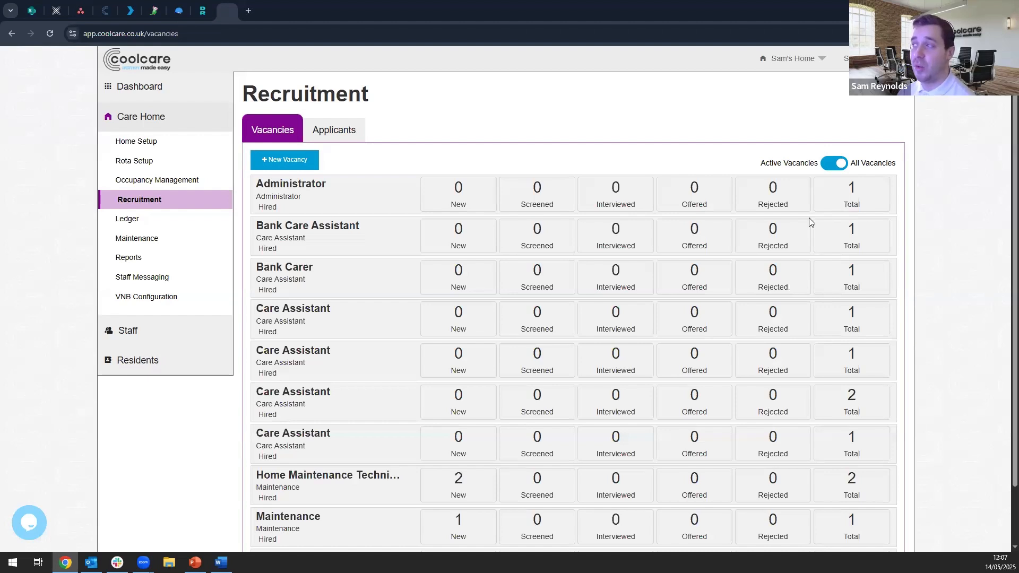
left_click(834, 164)
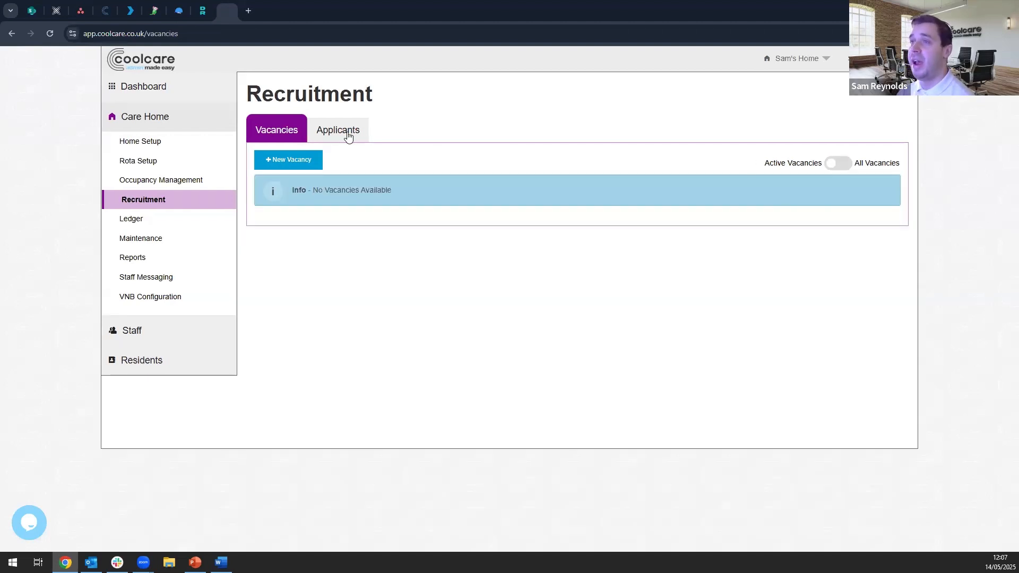
left_click(340, 130)
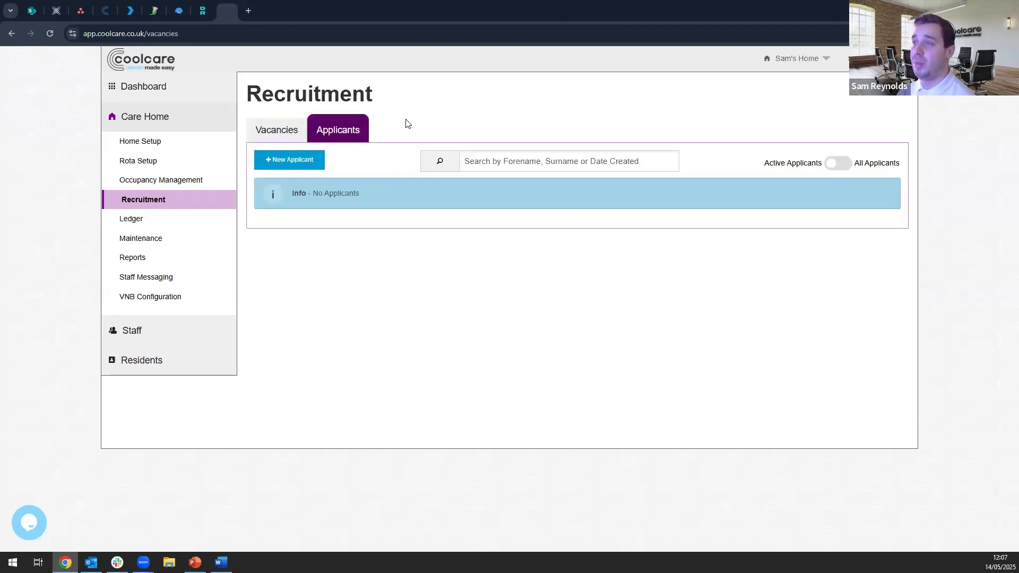
left_click(838, 166)
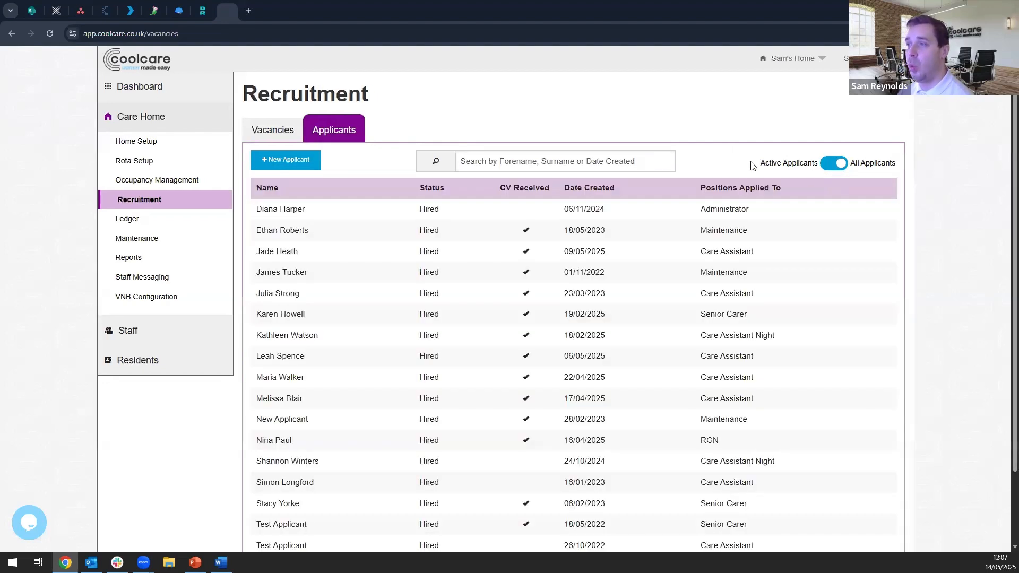
left_click(826, 166)
left_click(357, 126)
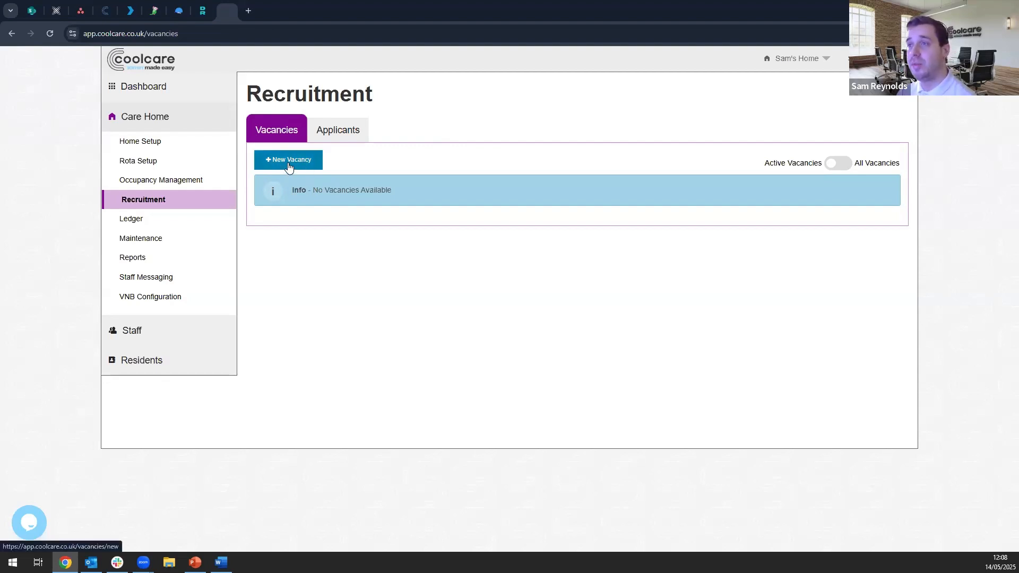
- Start a new vacancy named Bank Carer with the position Care Assistant and the status Active
left_click(289, 166)
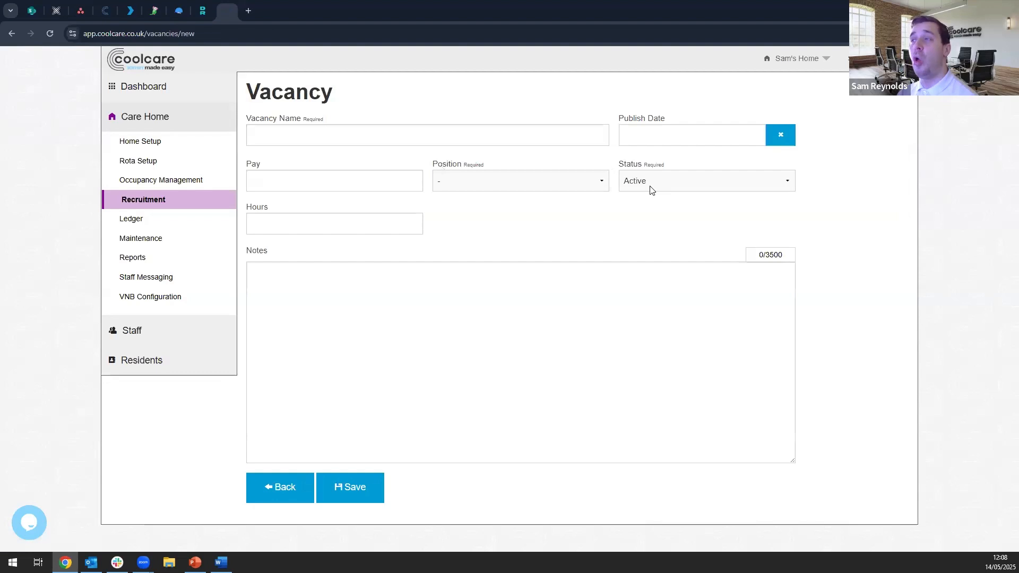
left_click(347, 135)
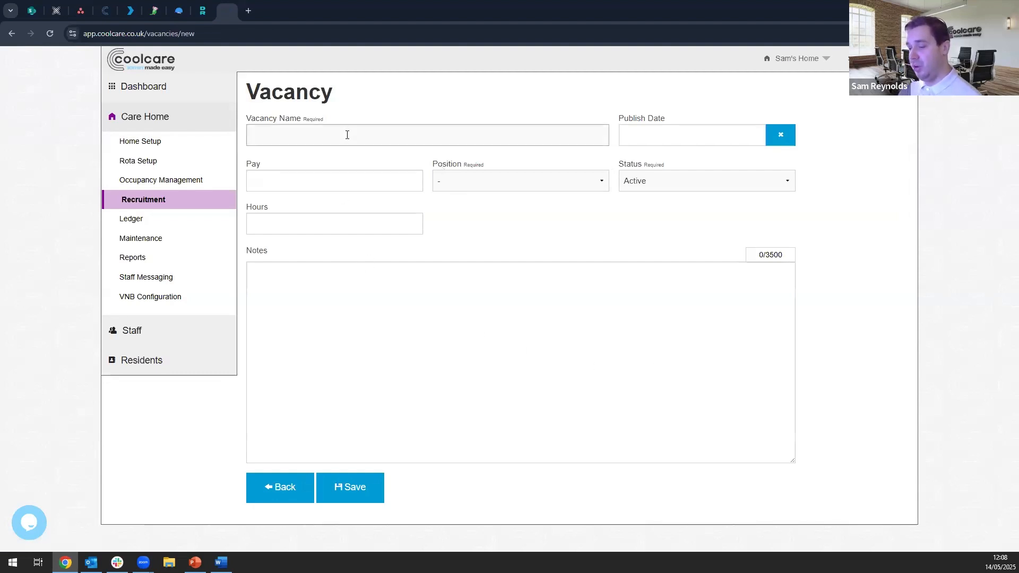
type("Bank Carer")
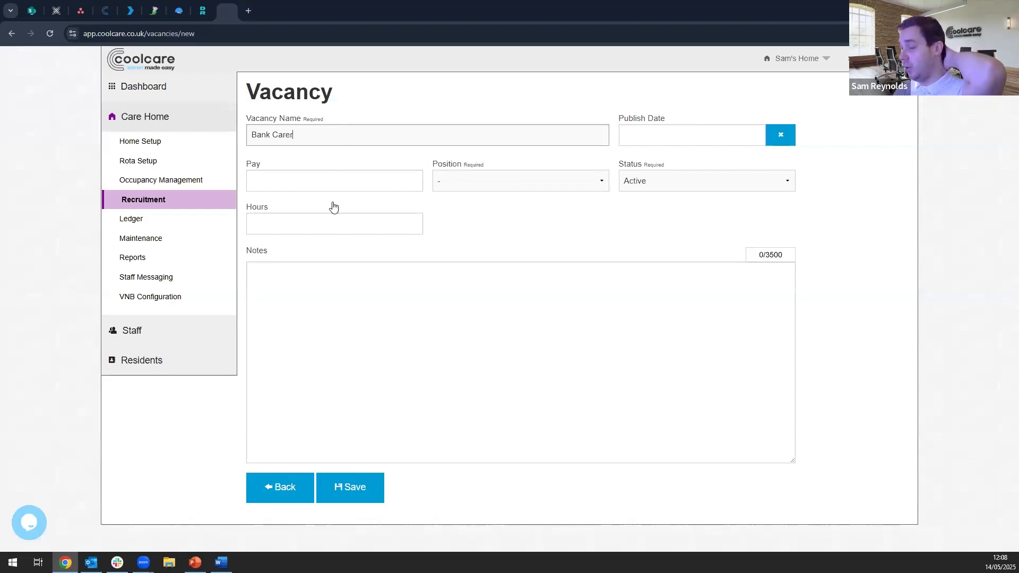
left_click(458, 187)
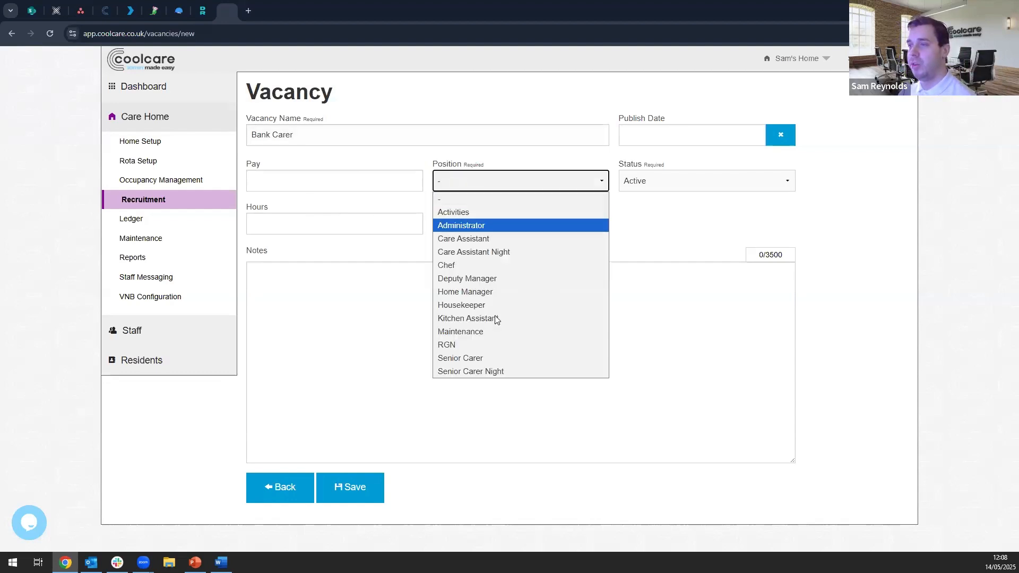
left_click(473, 239)
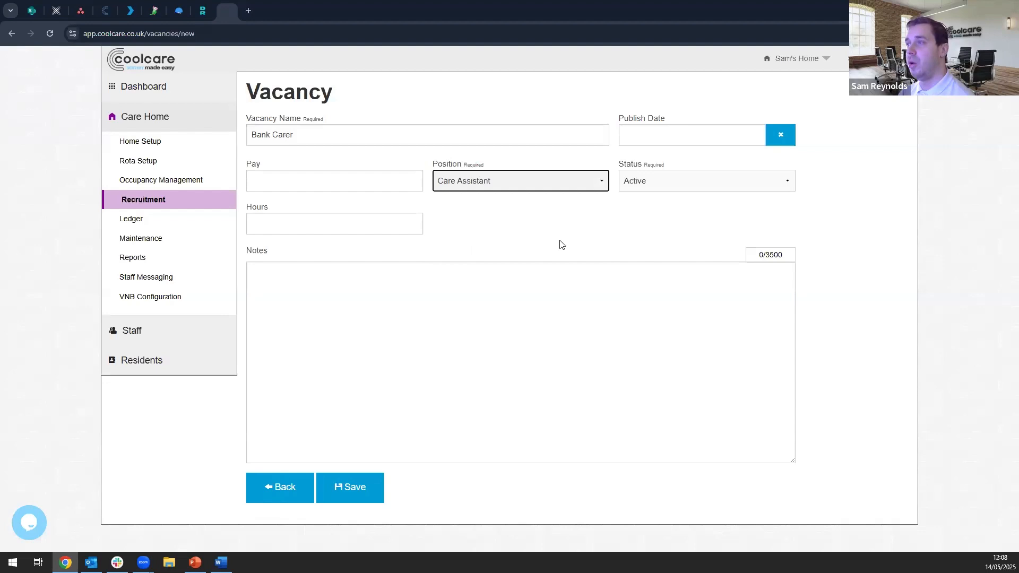
left_click(657, 181)
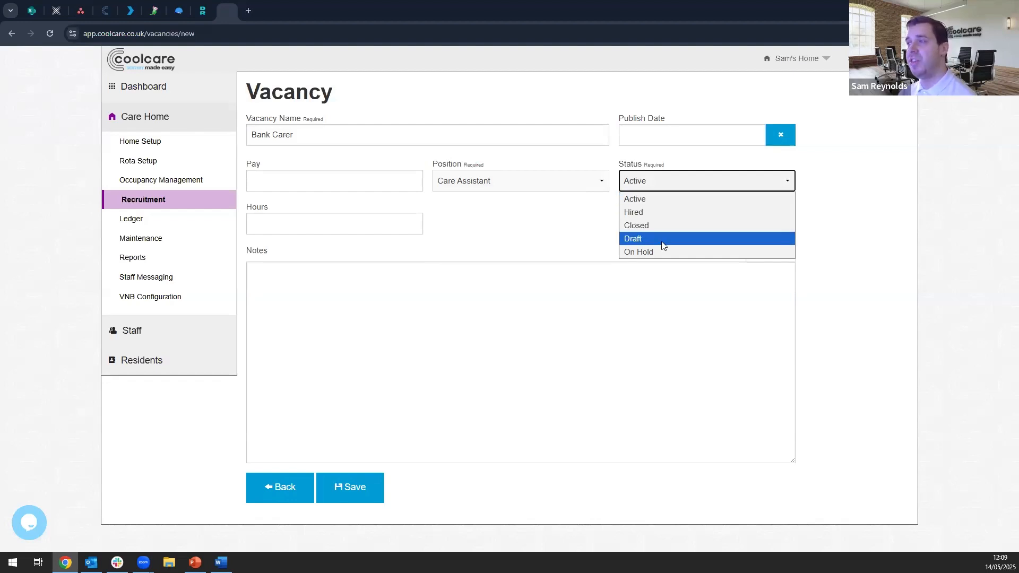
left_click(667, 204)
left_click(873, 218)
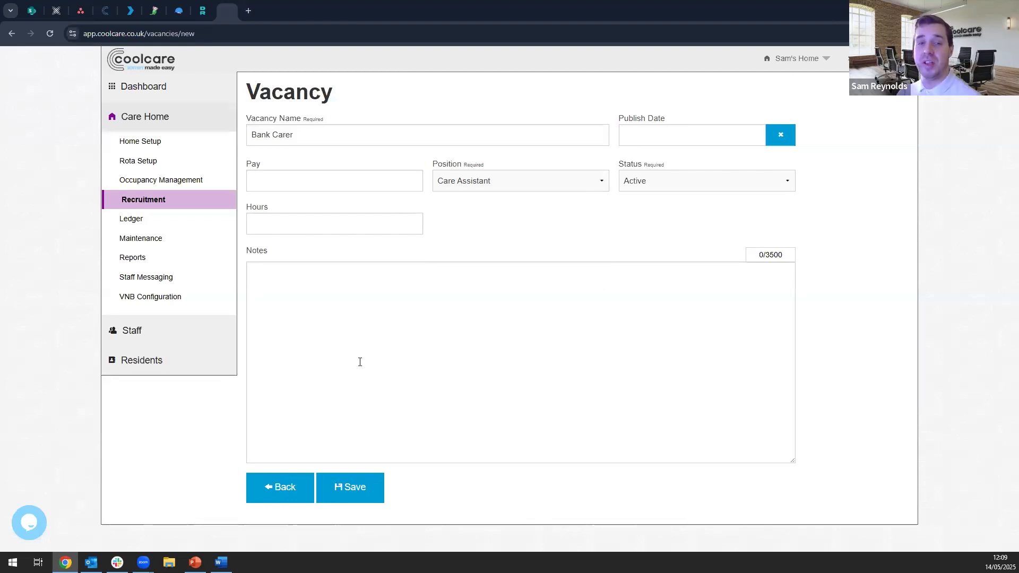
- Add the vacancy note "Bank carer, looking to ideally cover both day and night shifts" and save the vacancy
left_click(392, 281)
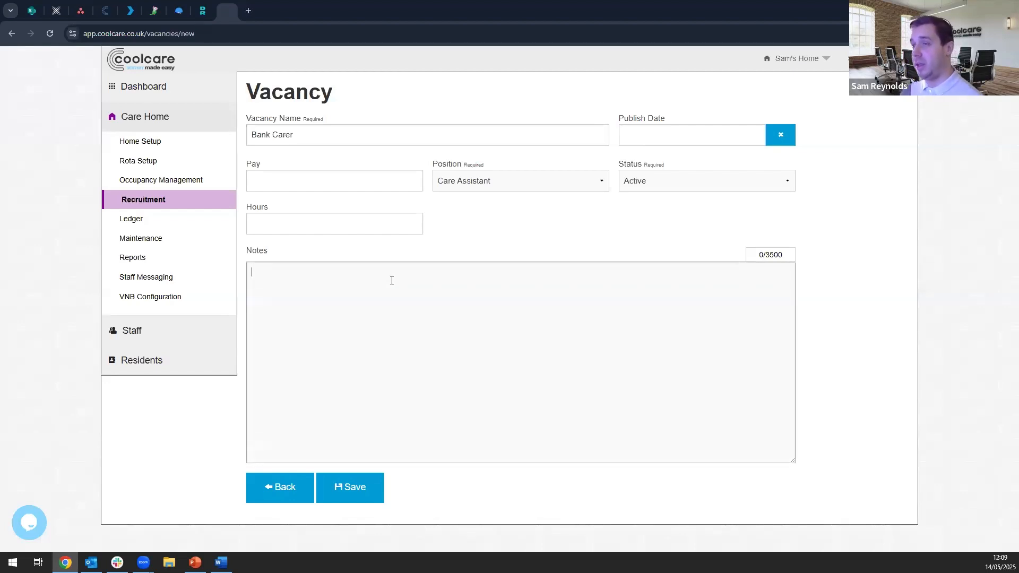
type("Ba")
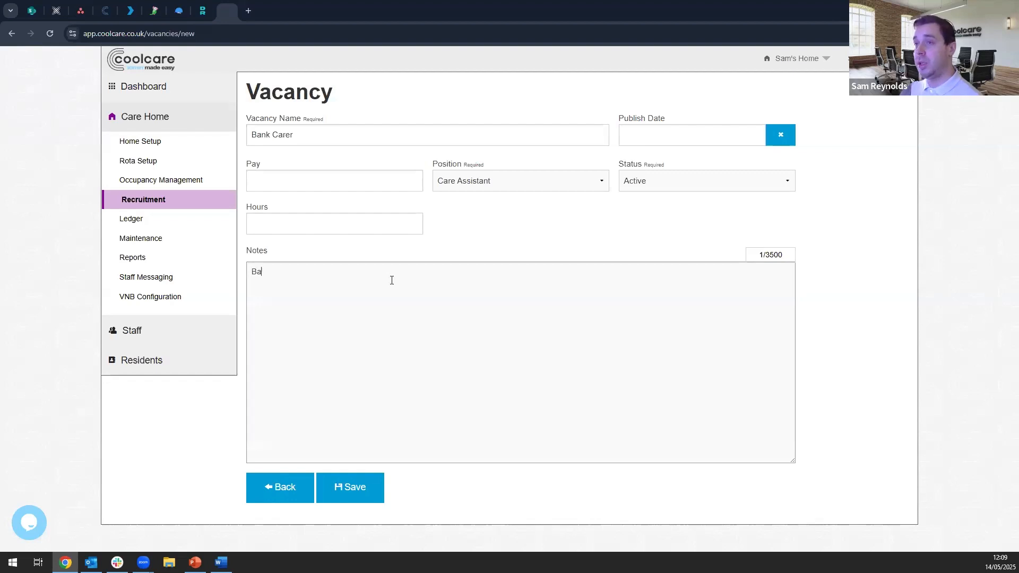
type("nk carer,")
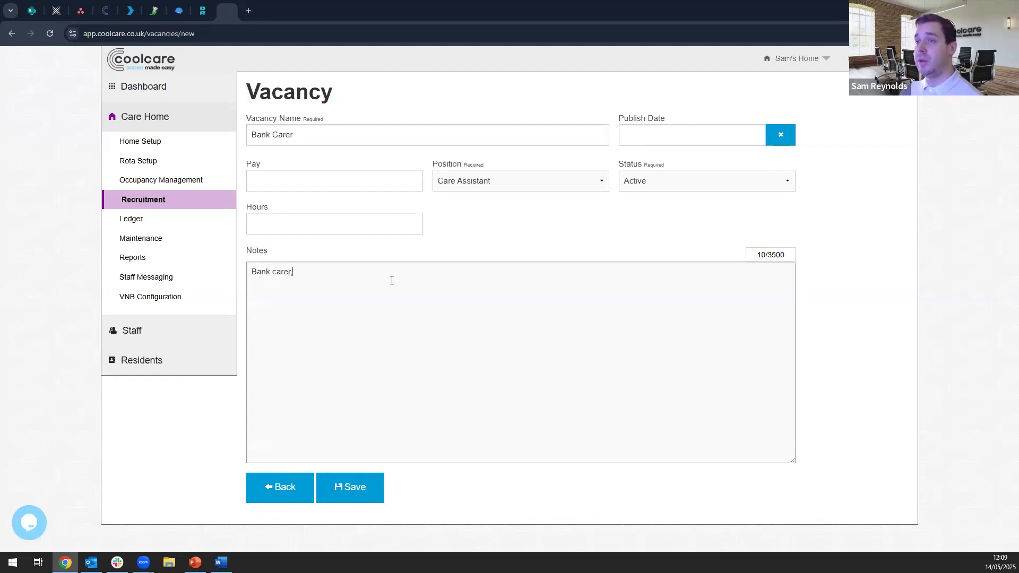
type(" looking to ")
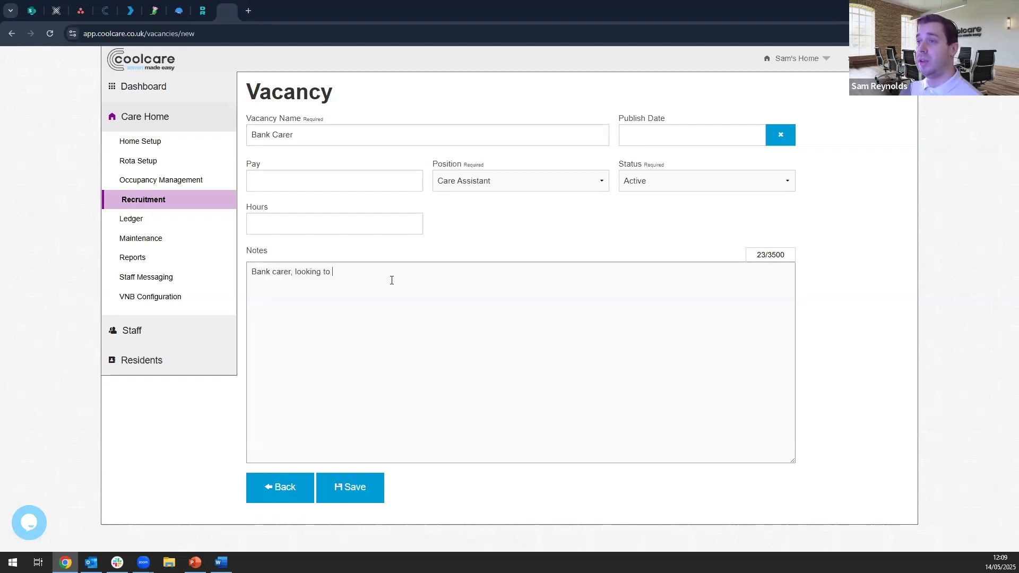
type("ideally cover bo")
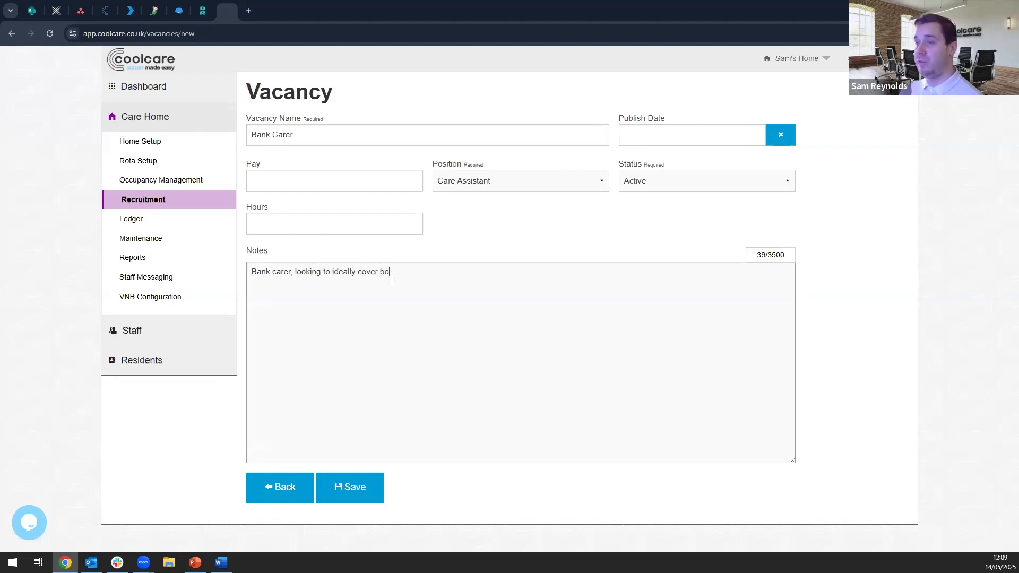
type("th day and night ")
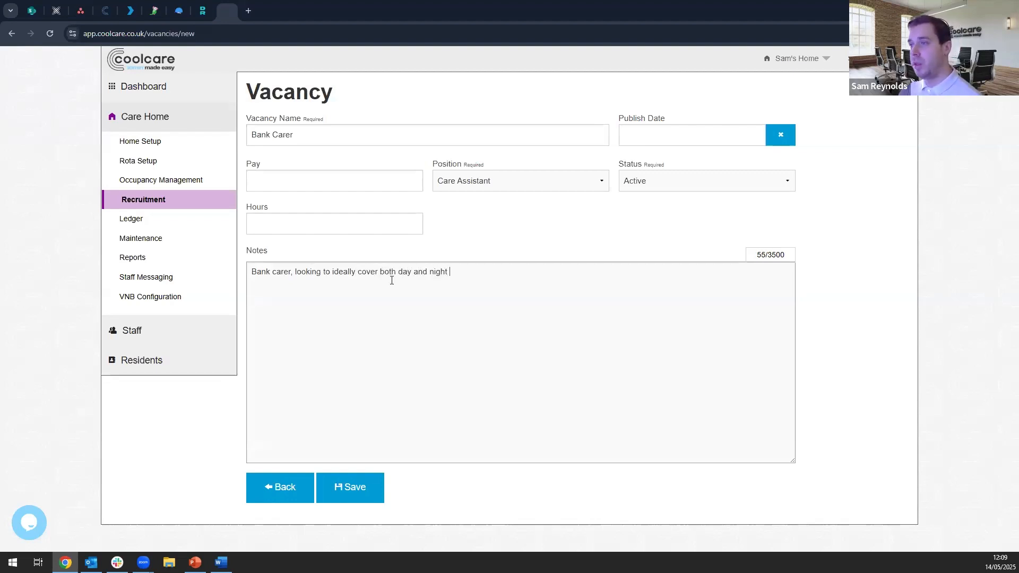
type("shifts")
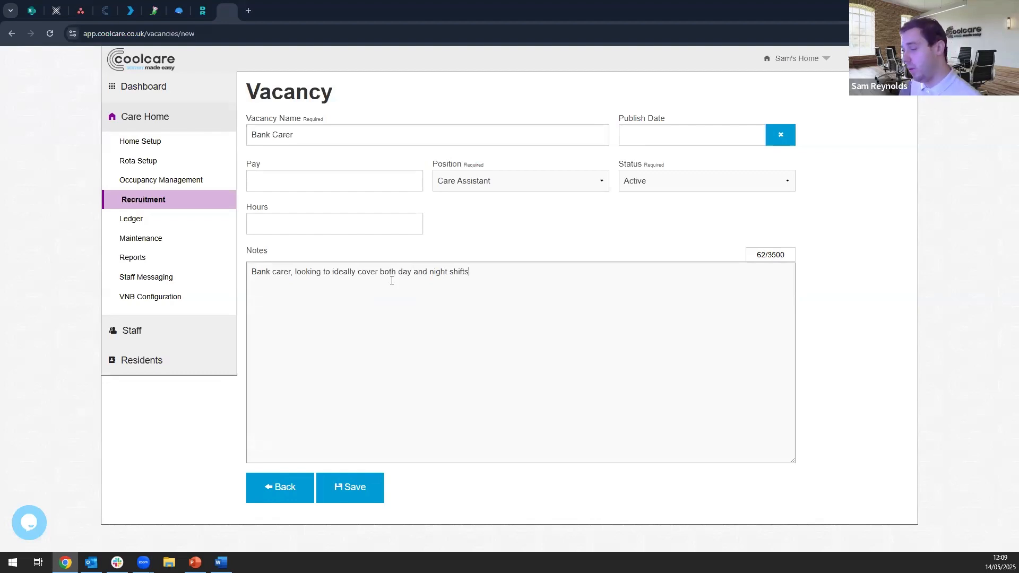
left_click(359, 494)
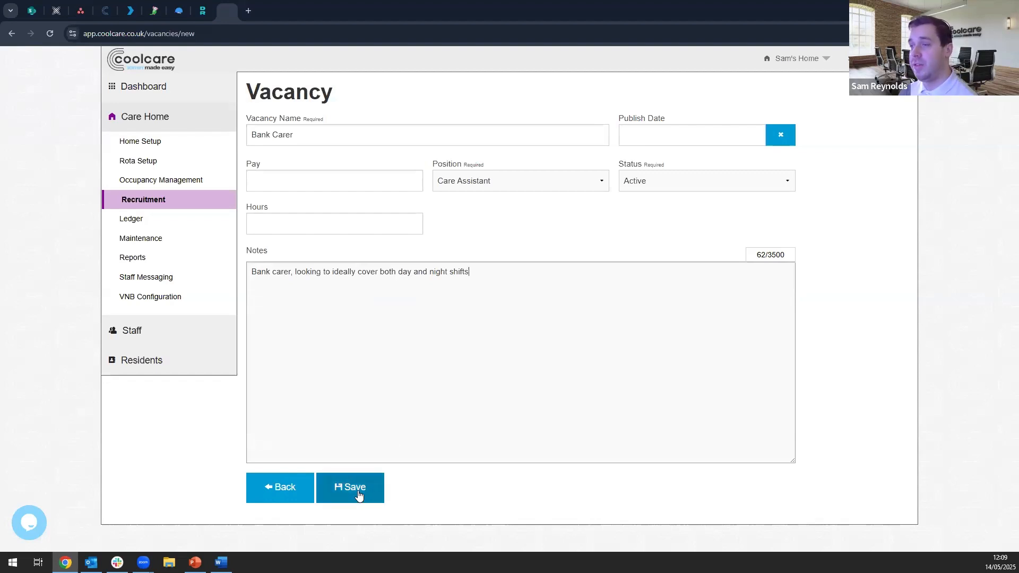
left_click(359, 495)
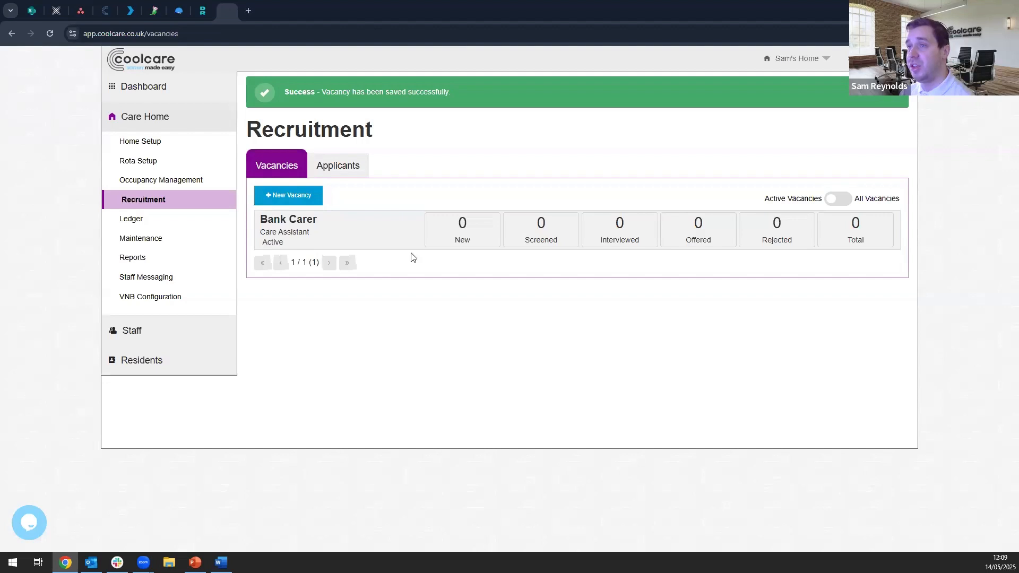
- Start a new applicant record and look over the fields of its form
left_click(341, 169)
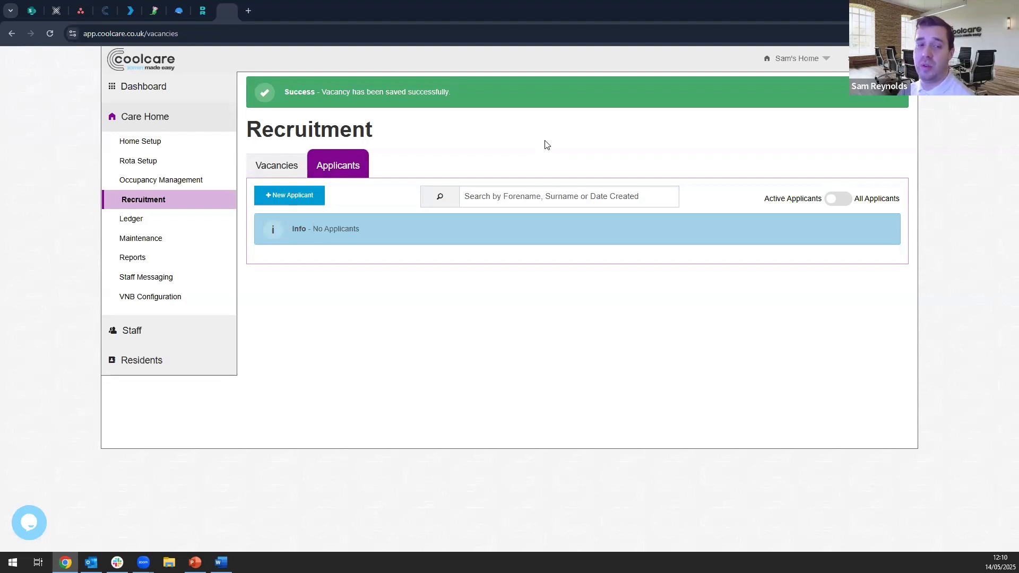
left_click(307, 202)
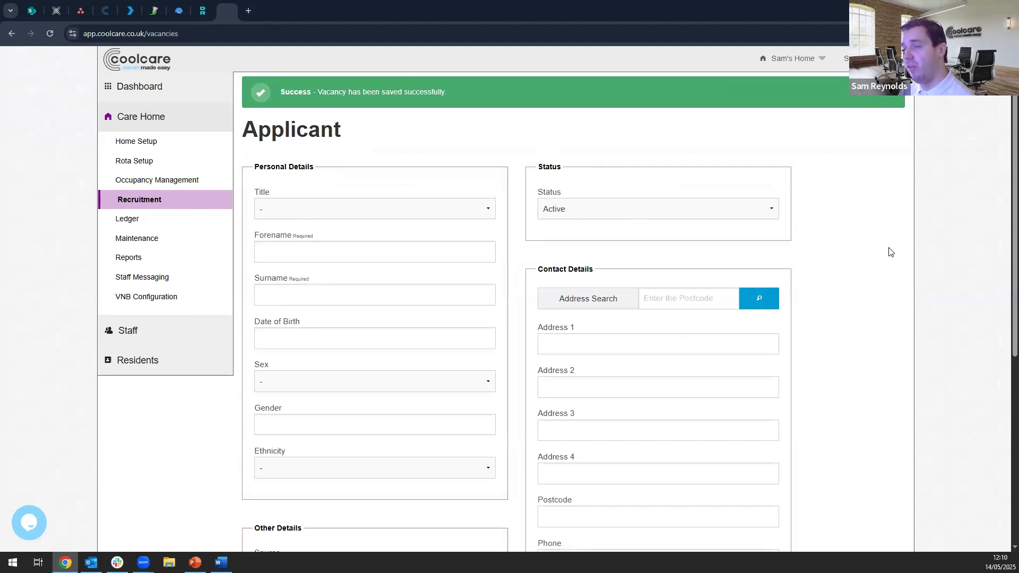
scroll(890, 251, "down", 5)
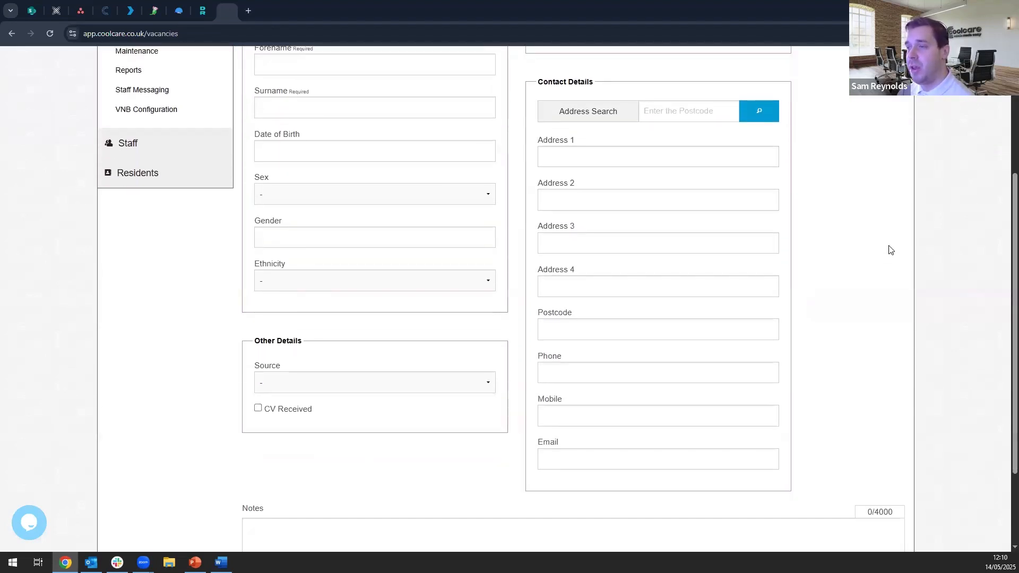
scroll(890, 251, "up", 3)
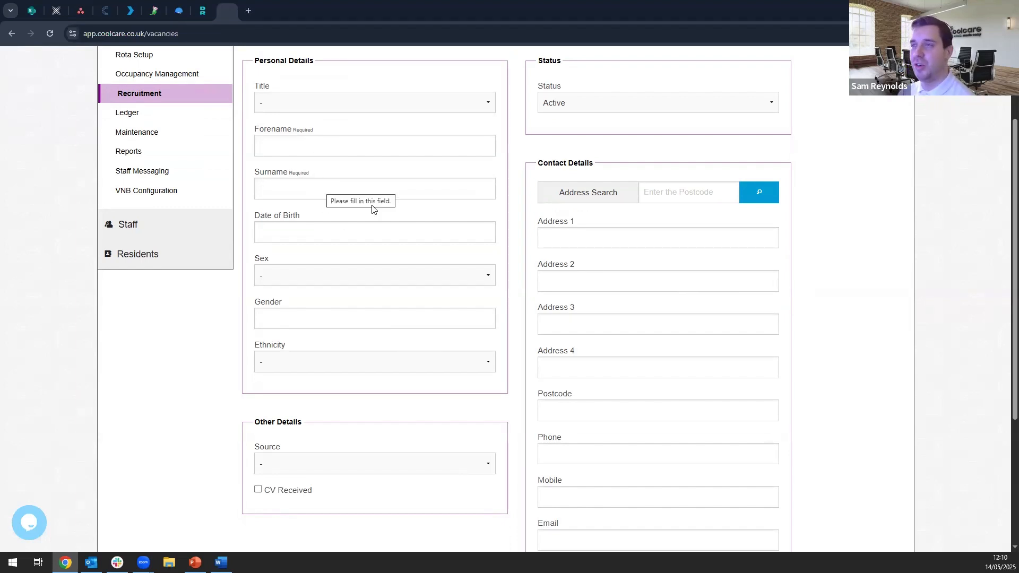
scroll(393, 234, "up", 1)
- Fill in the applicant's personal details with the title Mrs, the forename and surname, and the sex Female
left_click(327, 156)
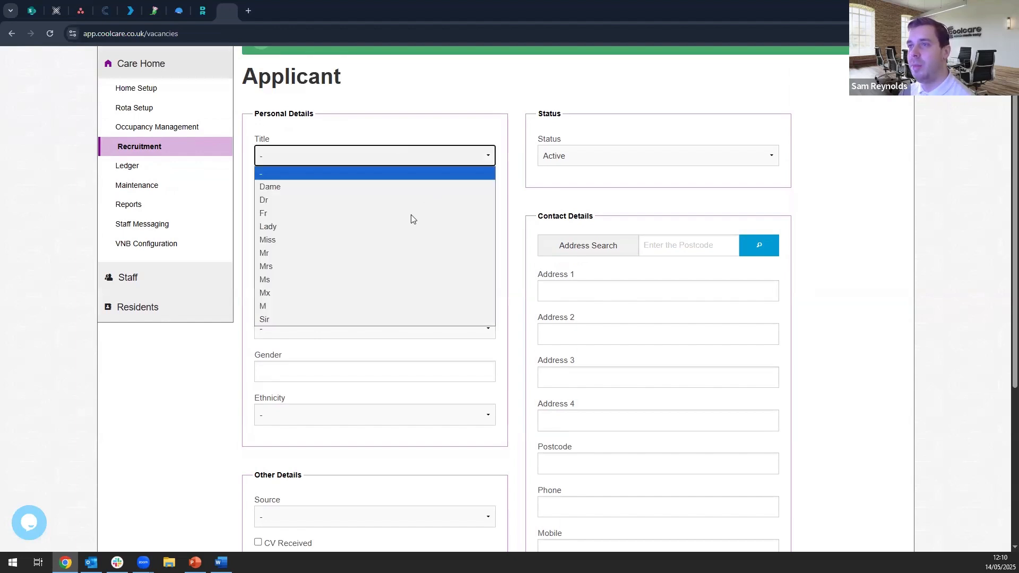
left_click(314, 266)
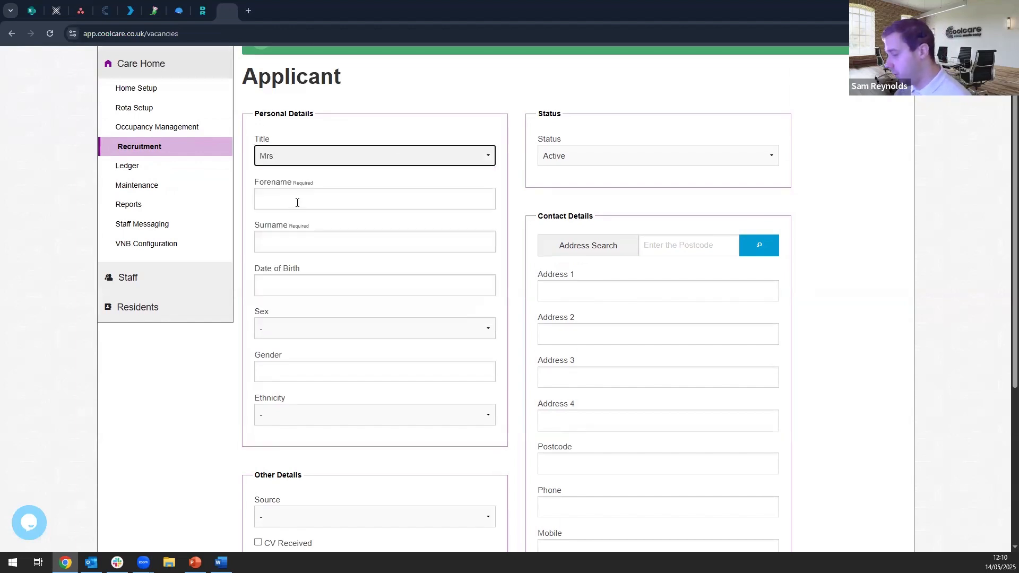
left_click(297, 203)
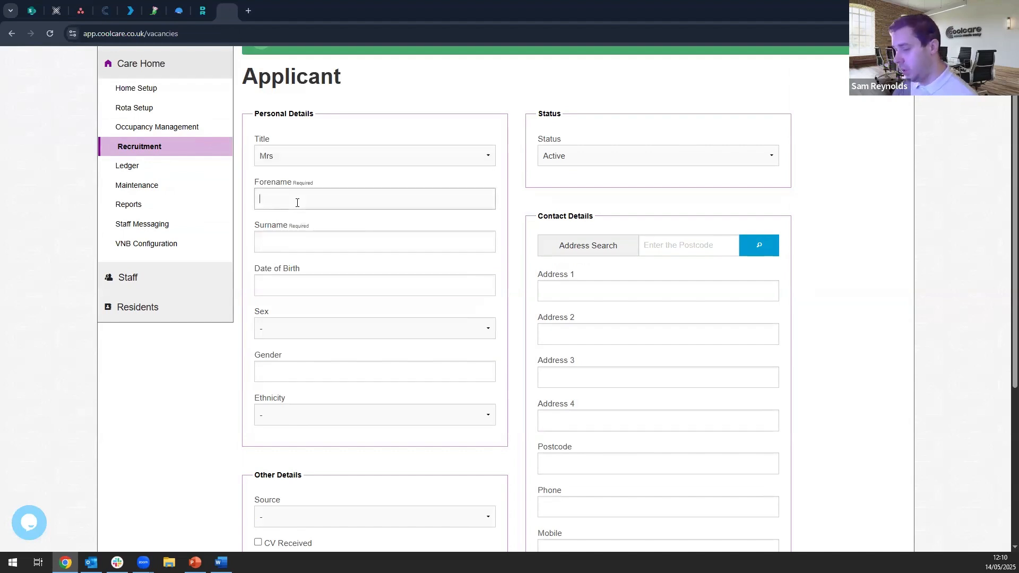
key("Tab")
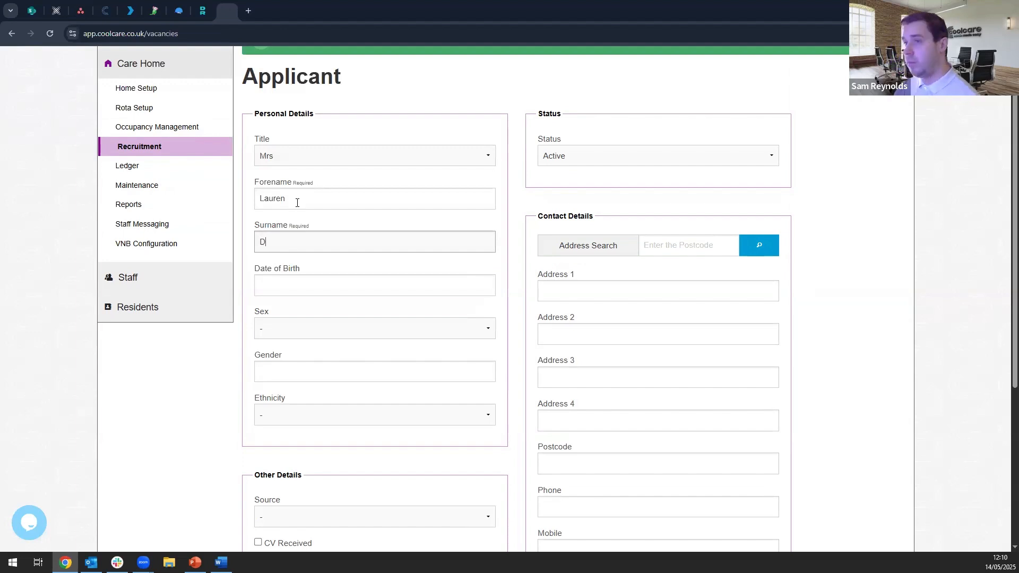
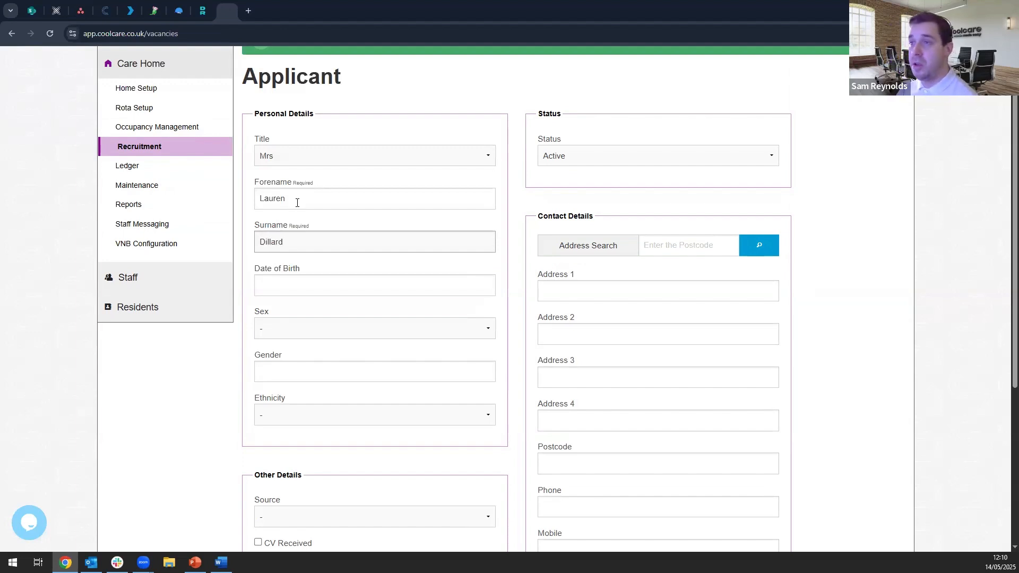
left_click(365, 334)
left_click(334, 371)
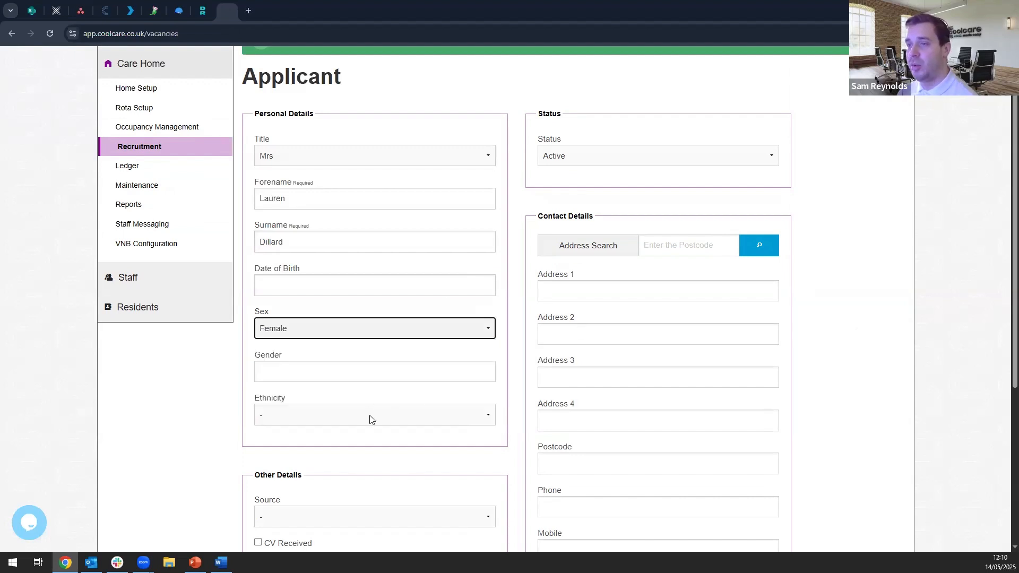
- Set the applicant's source to Job Site, mark the CV as received, and save the applicant record
scroll(834, 296, "down", 1)
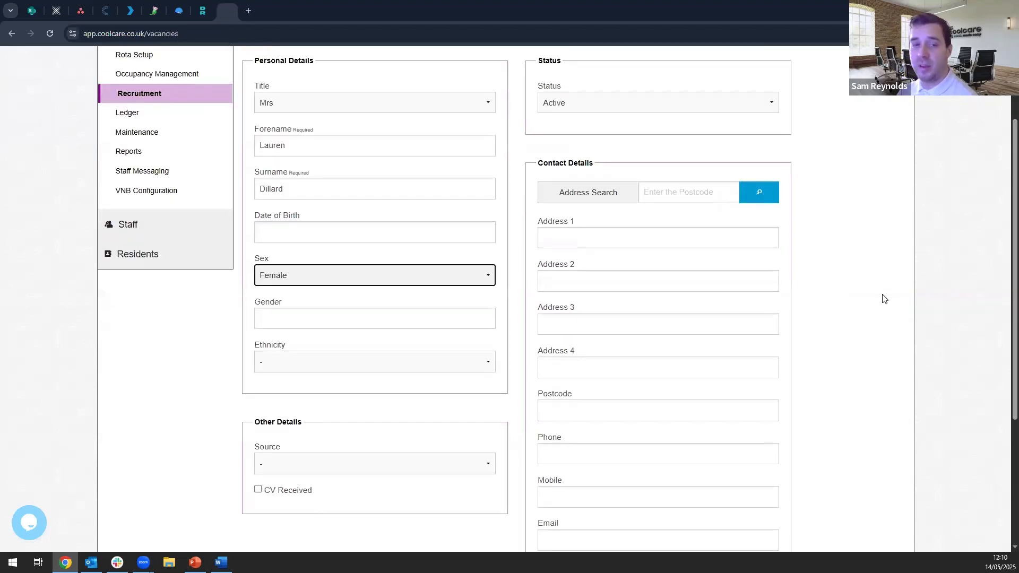
left_click(855, 349)
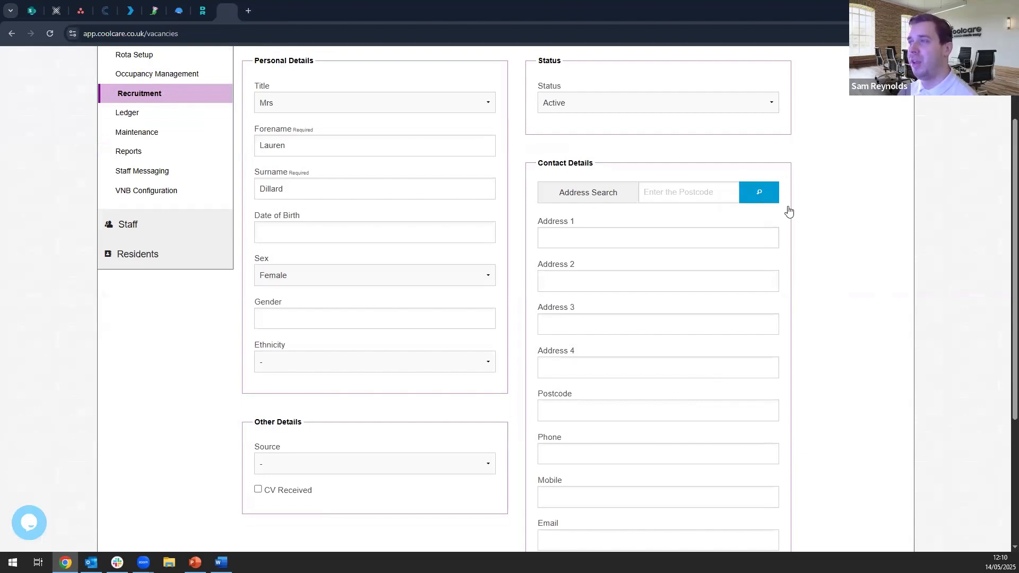
scroll(861, 302, "down", 3)
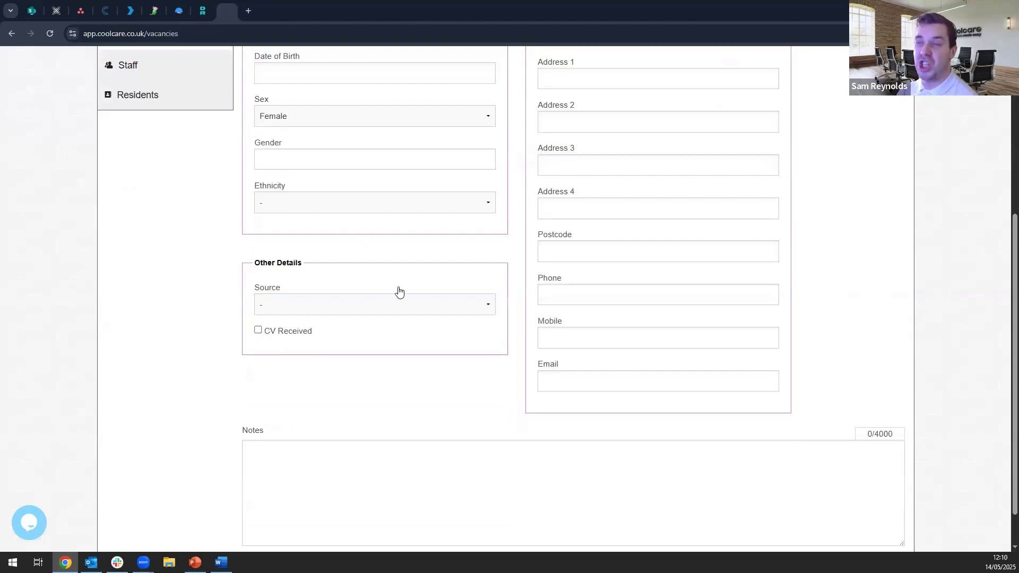
left_click(355, 310)
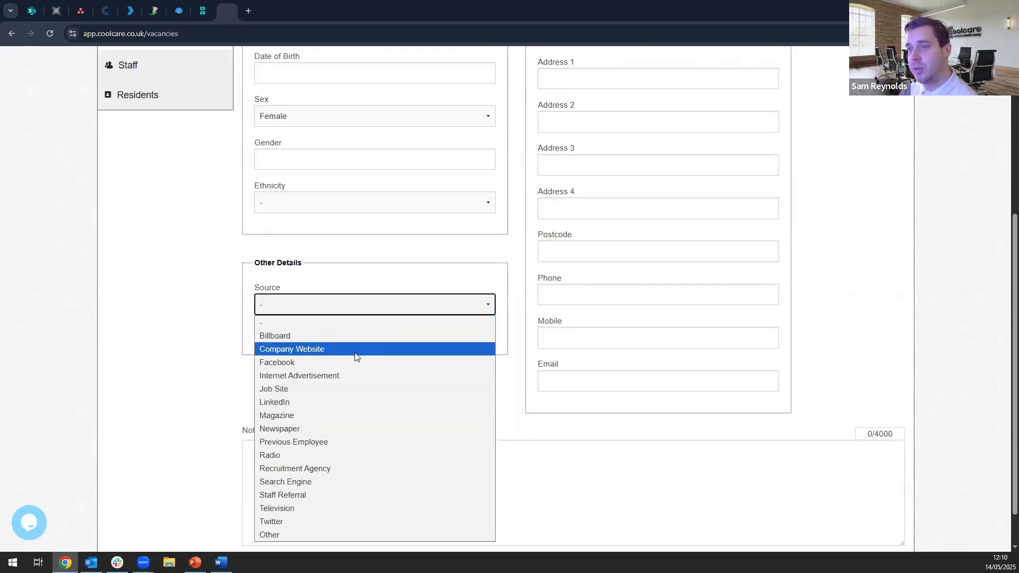
left_click(344, 409)
left_click(353, 310)
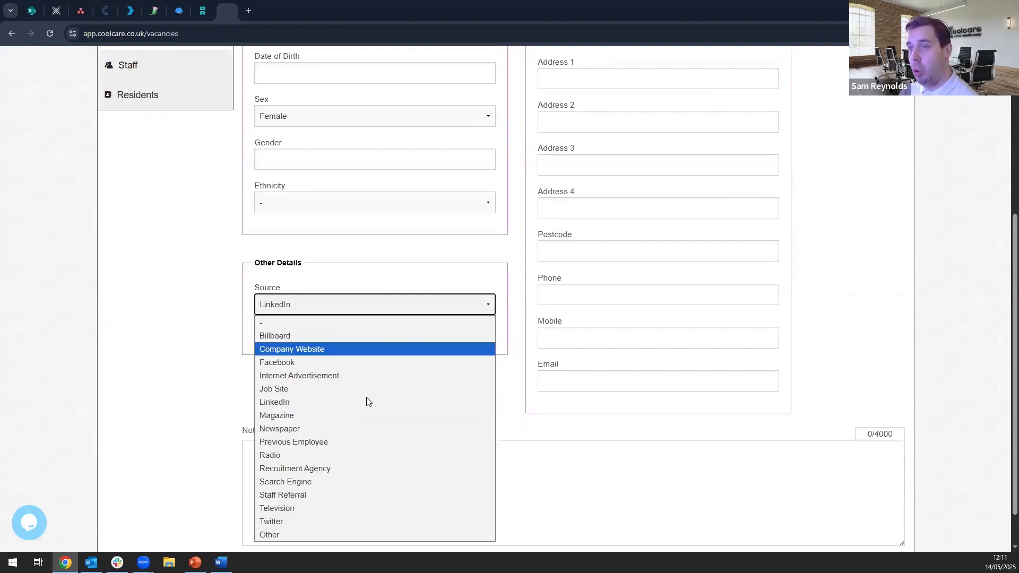
left_click(342, 390)
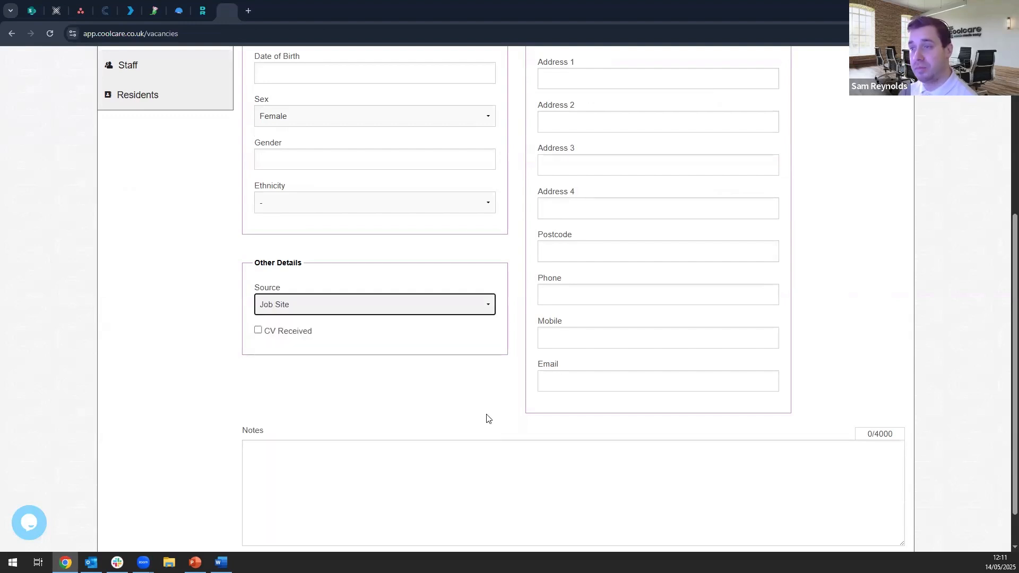
left_click(268, 335)
left_click(351, 456)
scroll(600, 467, "down", 1)
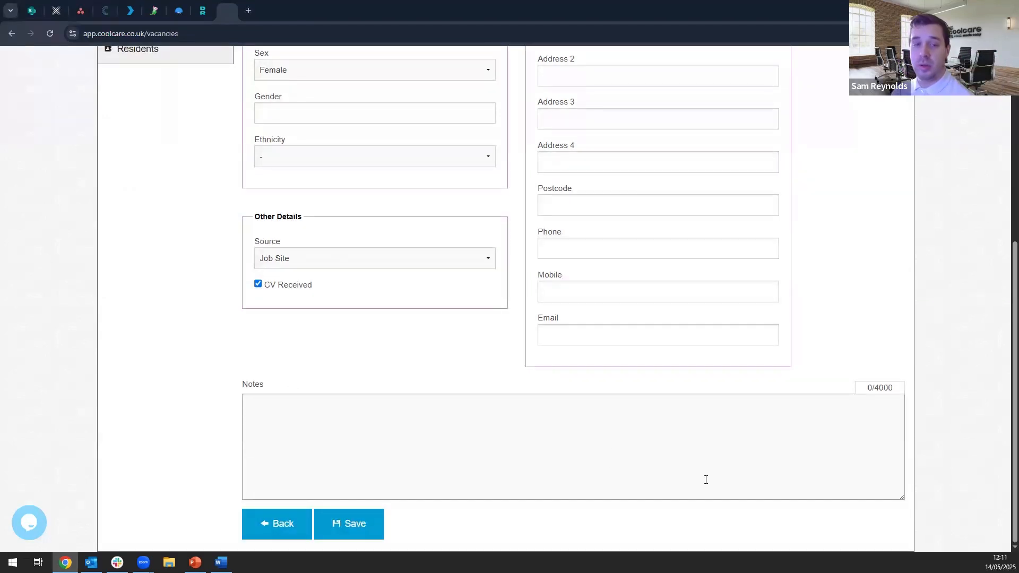
left_click(370, 524)
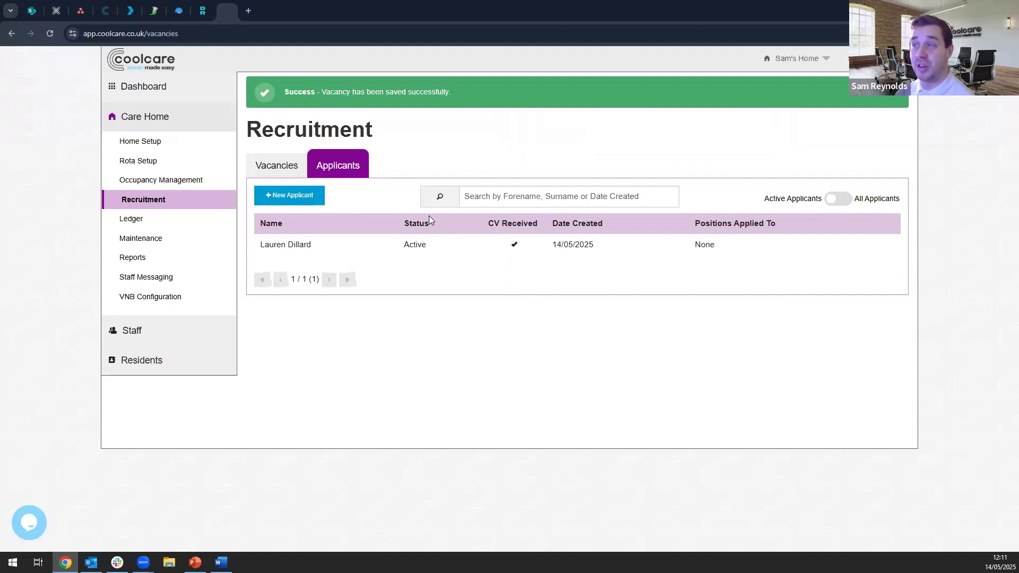
- Compare the Recruitment page's vacancies list with its applicants list, ending on the vacancies
left_click(275, 168)
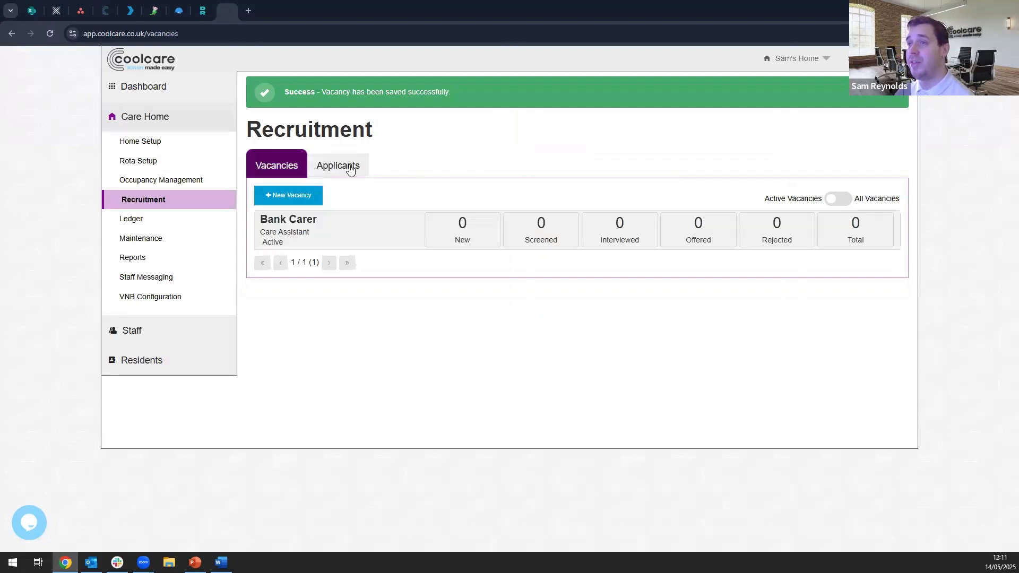
left_click(353, 169)
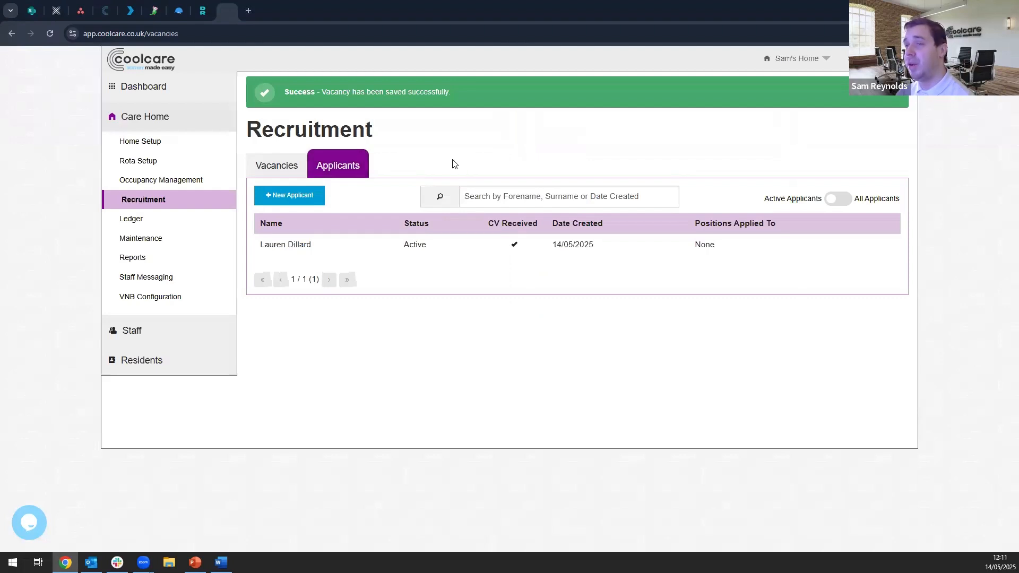
left_click(279, 168)
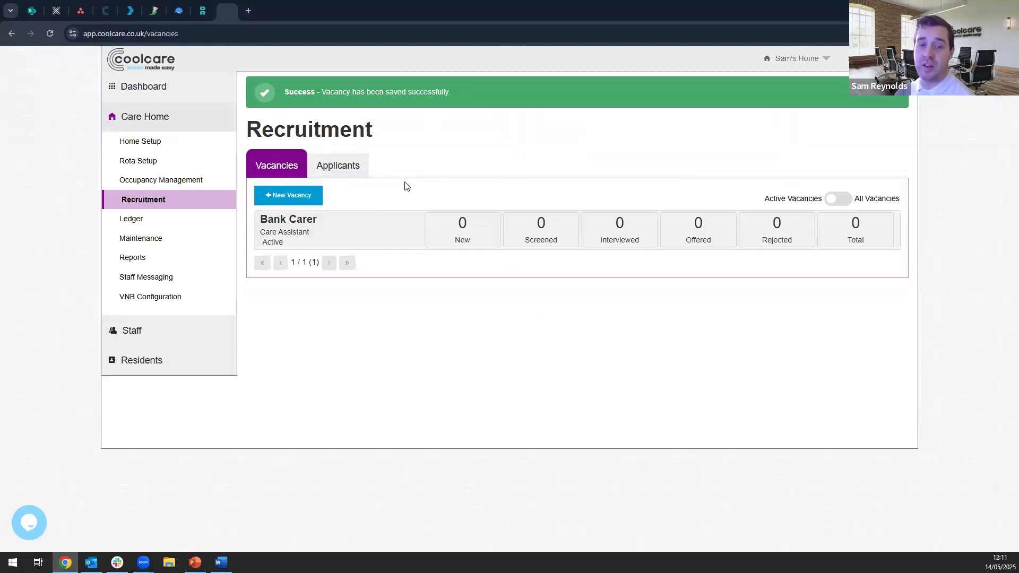
- Open the Bank Carer vacancy, add the newly registered applicant to its applications, and save the vacancy
left_click(375, 234)
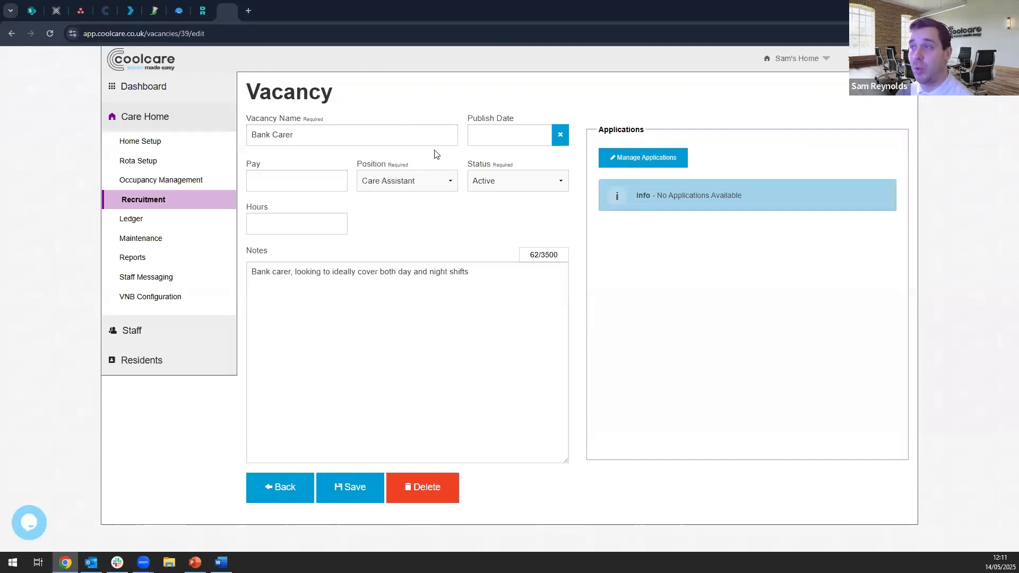
left_click(522, 179)
left_click(521, 178)
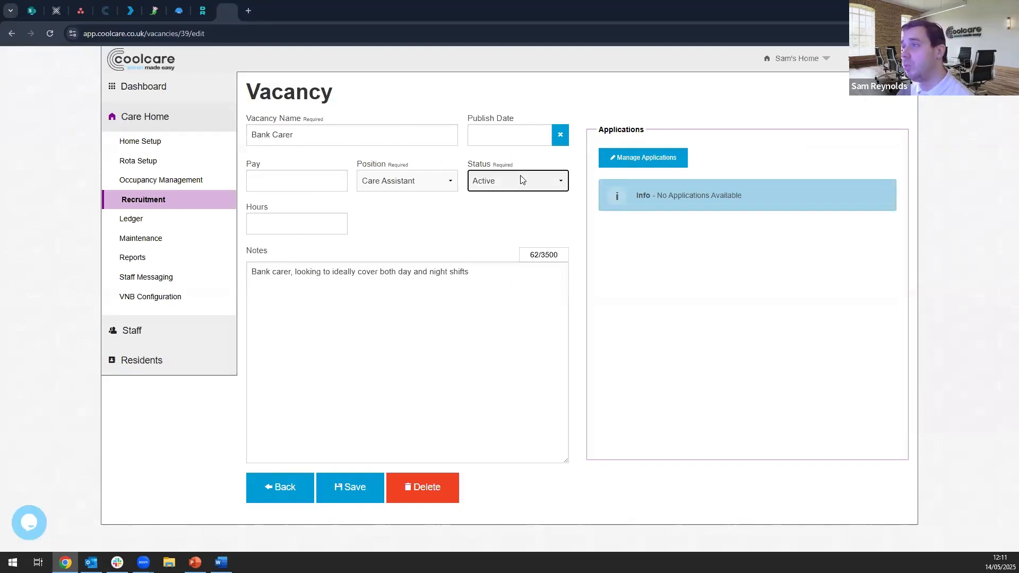
left_click(758, 213)
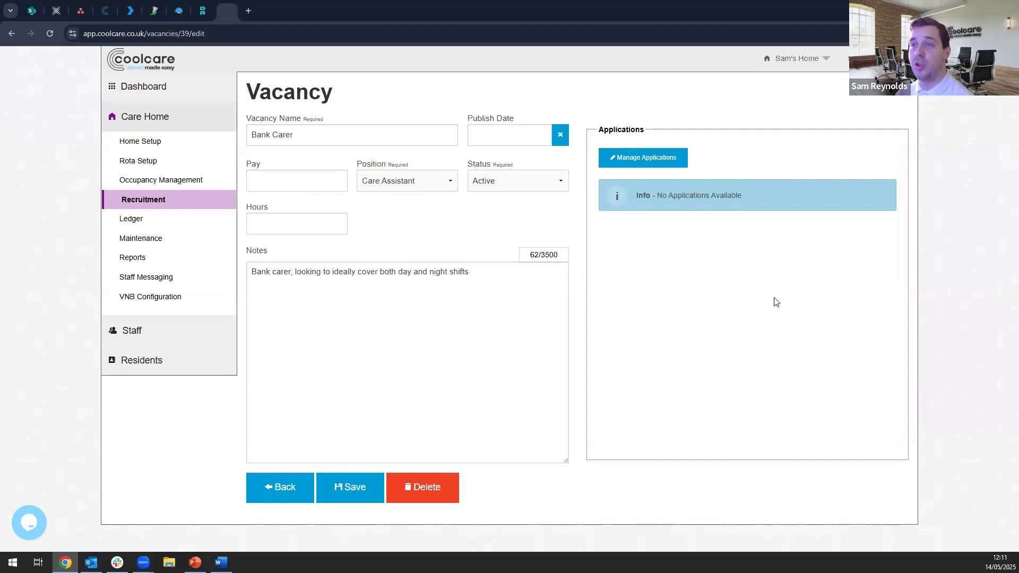
left_click(645, 159)
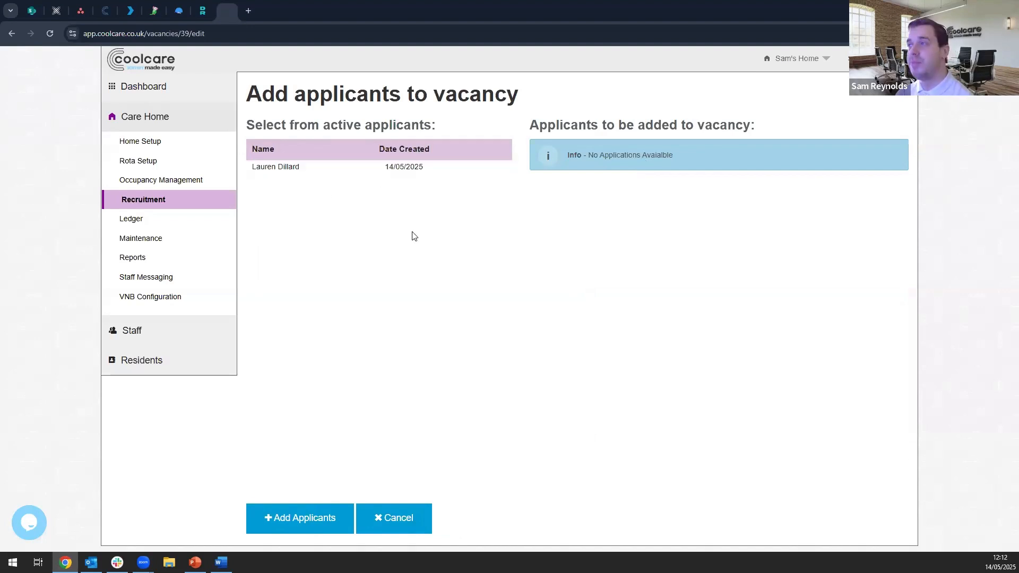
left_click(342, 168)
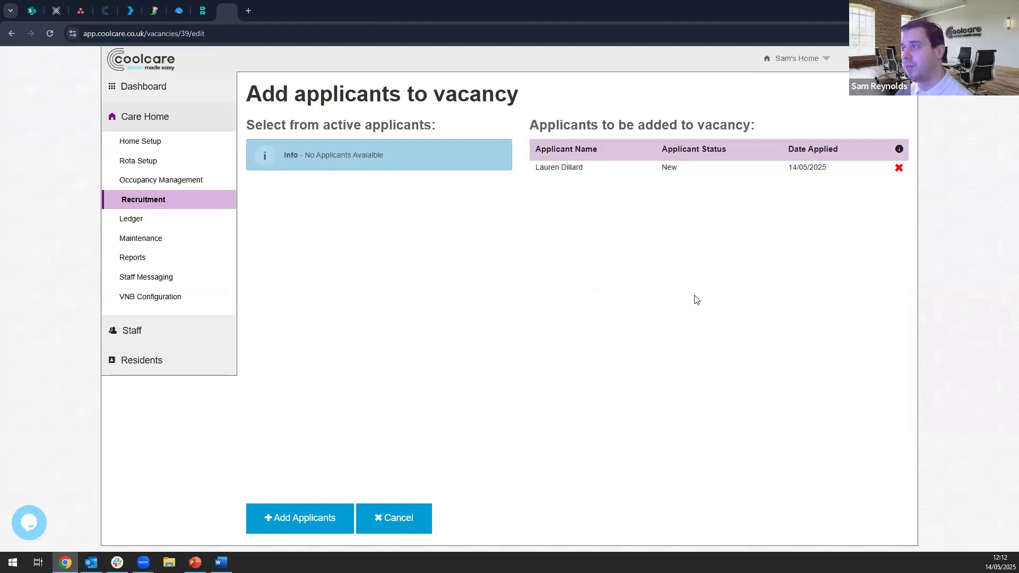
left_click(898, 167)
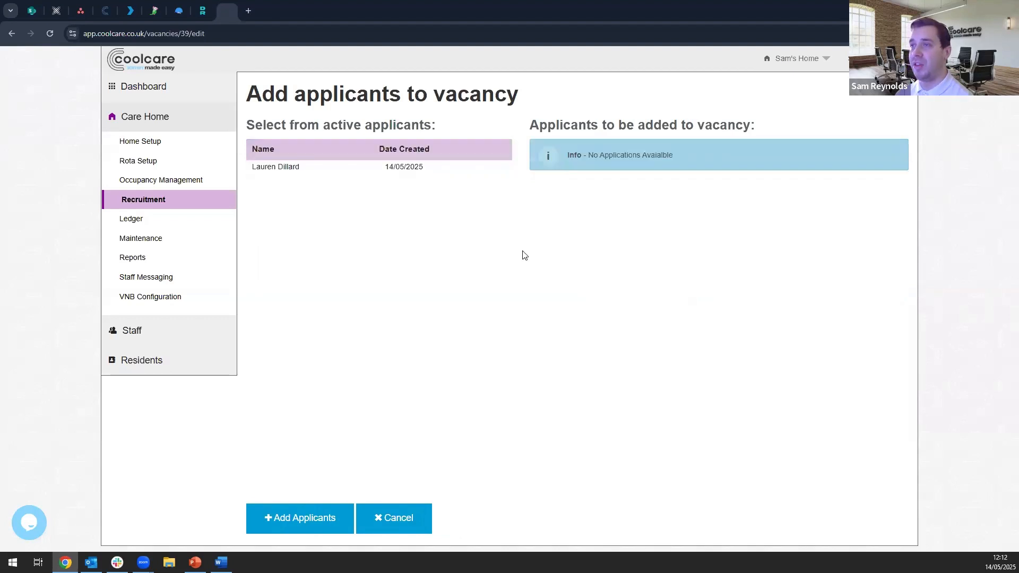
left_click(431, 166)
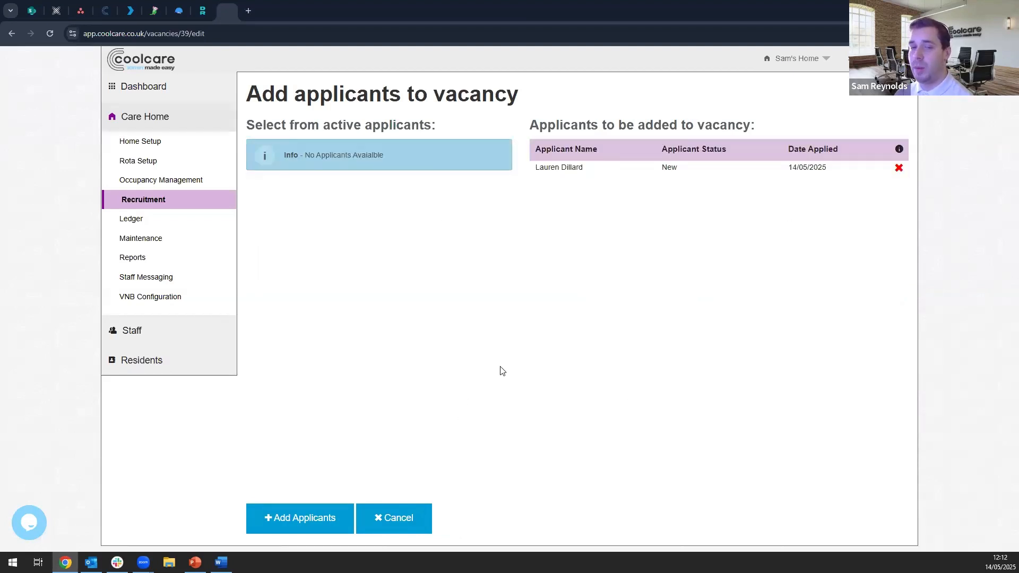
left_click(304, 522)
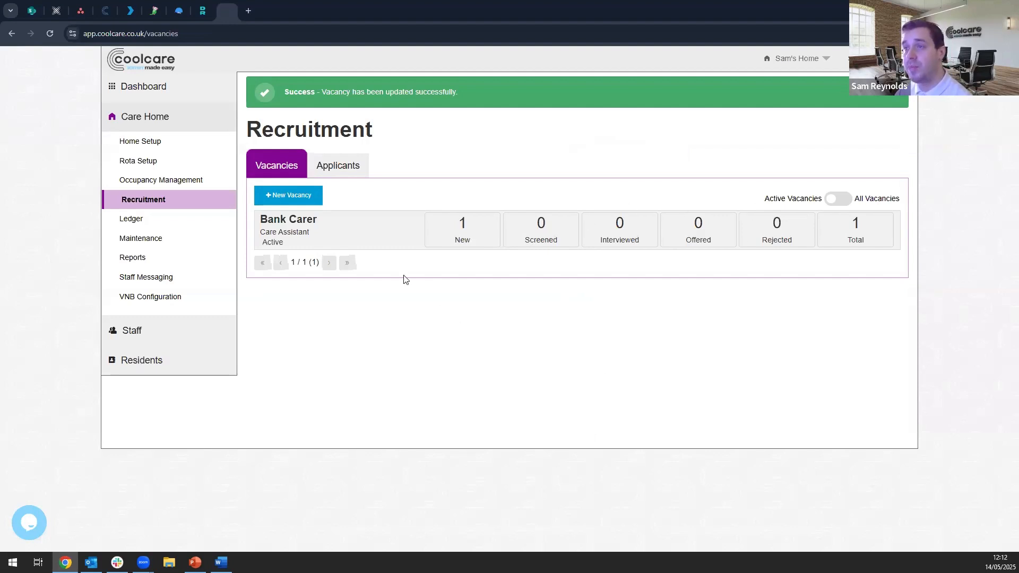
- Change the applicant's application status in the Bank Carer vacancy to Screened and save the vacancy
left_click(386, 235)
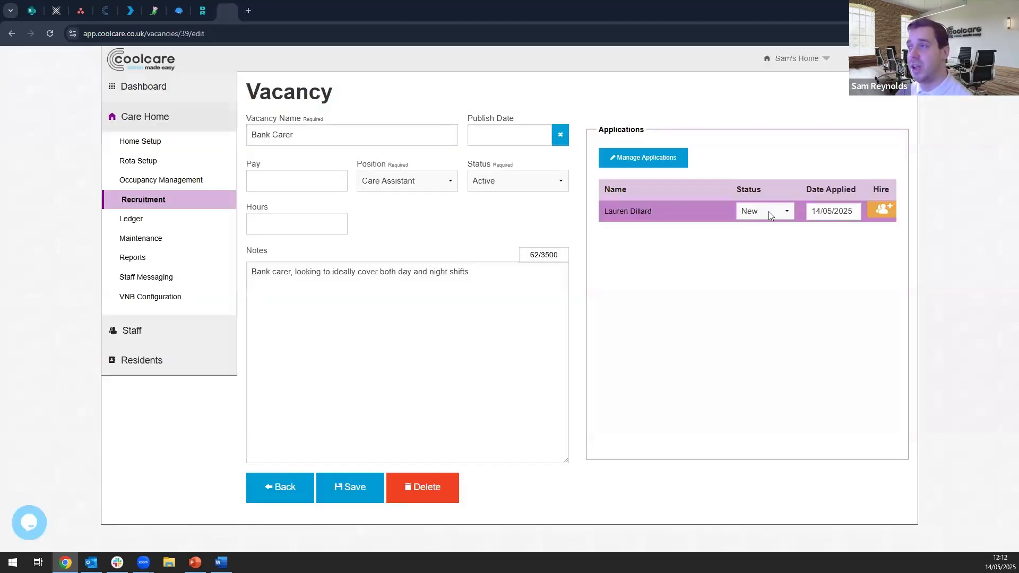
left_click(769, 211)
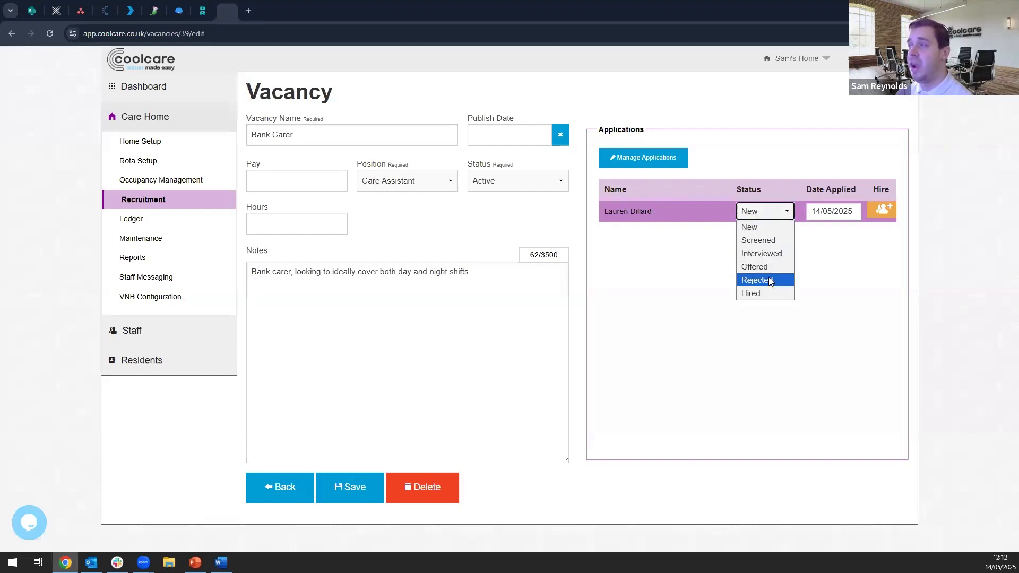
left_click(782, 242)
left_click(346, 492)
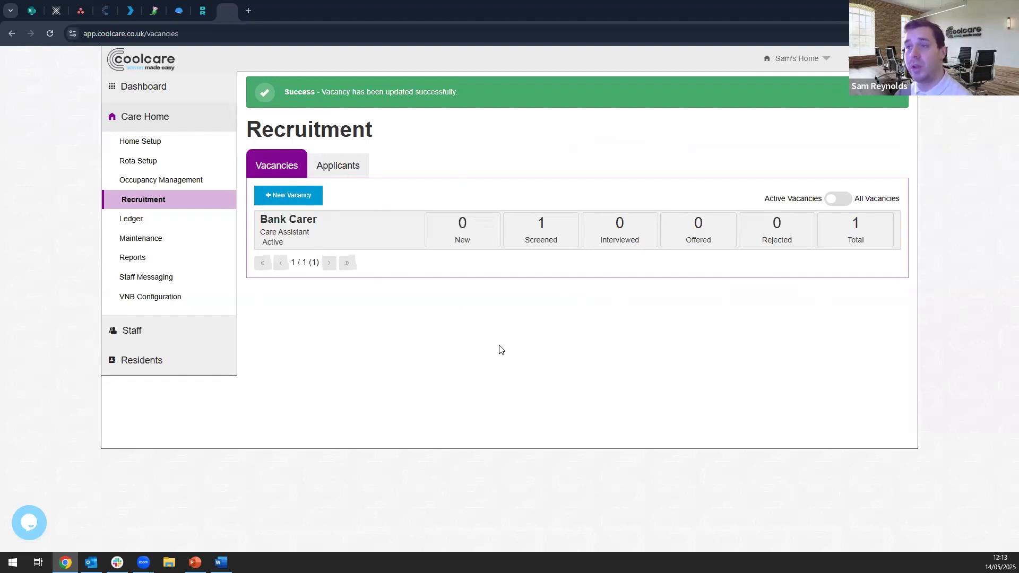
- Open the applicant's record and upload CoolCare_Office(1).jpg as a document named CV
left_click(343, 157)
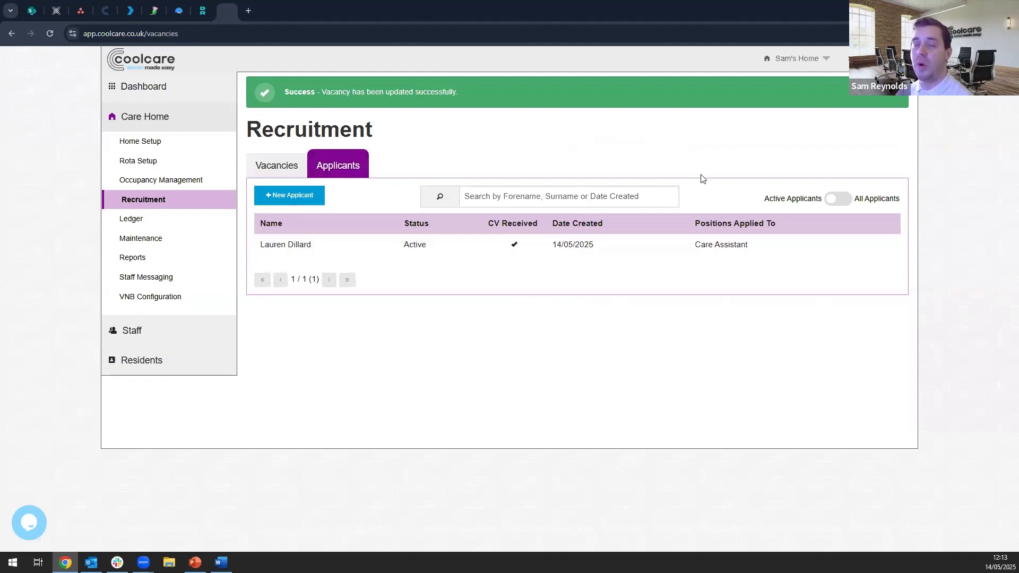
left_click(545, 244)
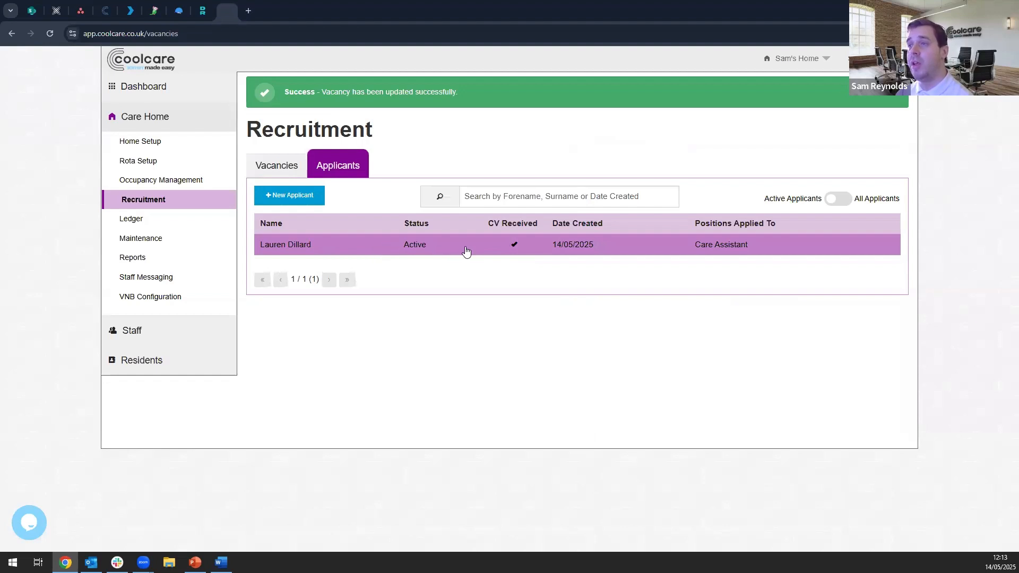
double_click(393, 251)
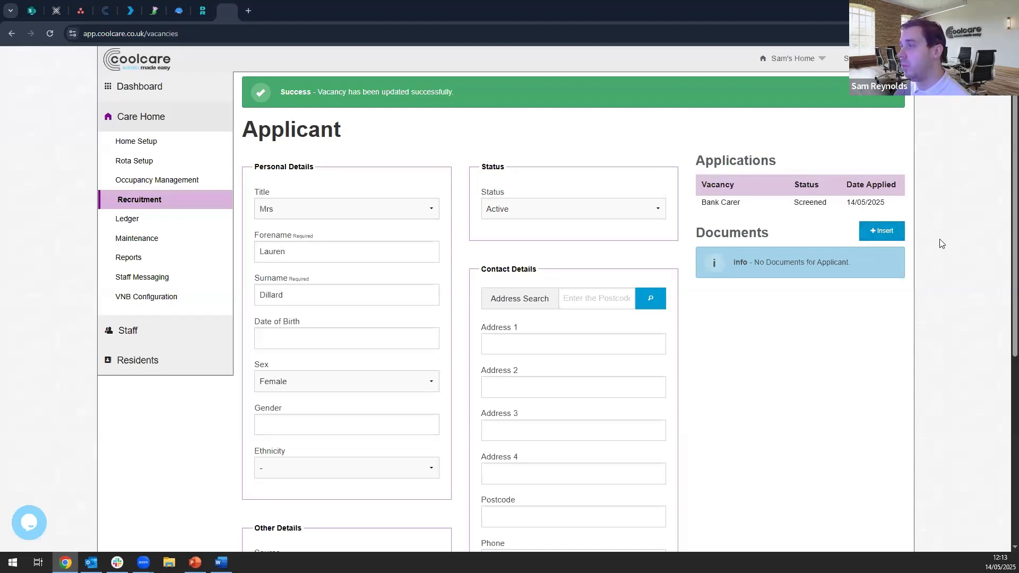
left_click(881, 234)
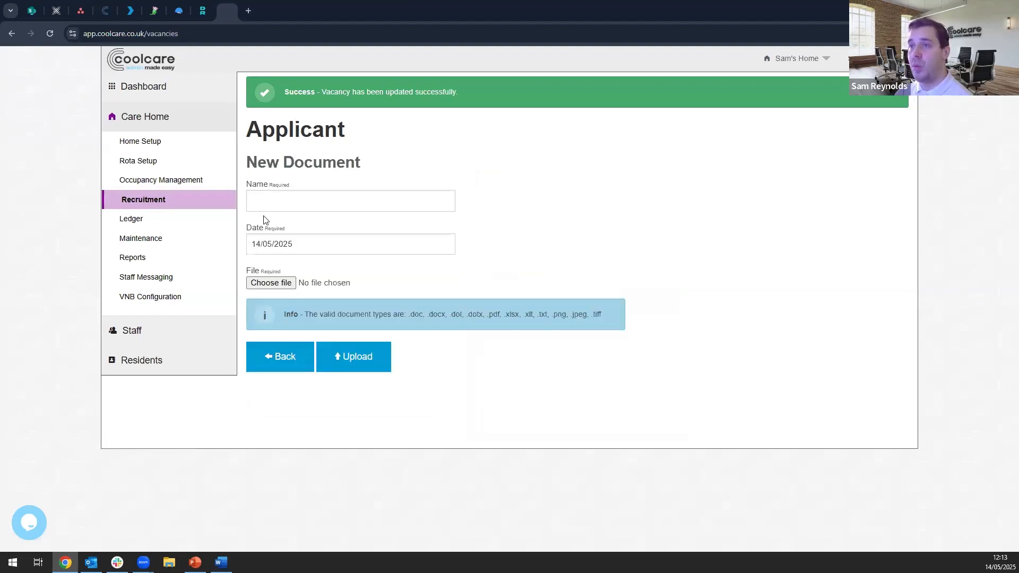
left_click(366, 206)
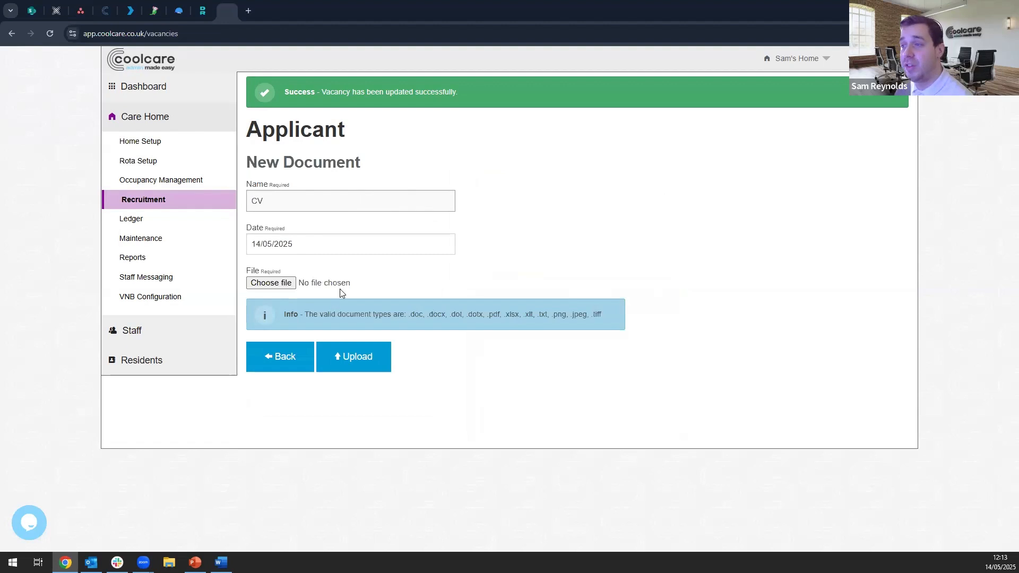
left_click(281, 286)
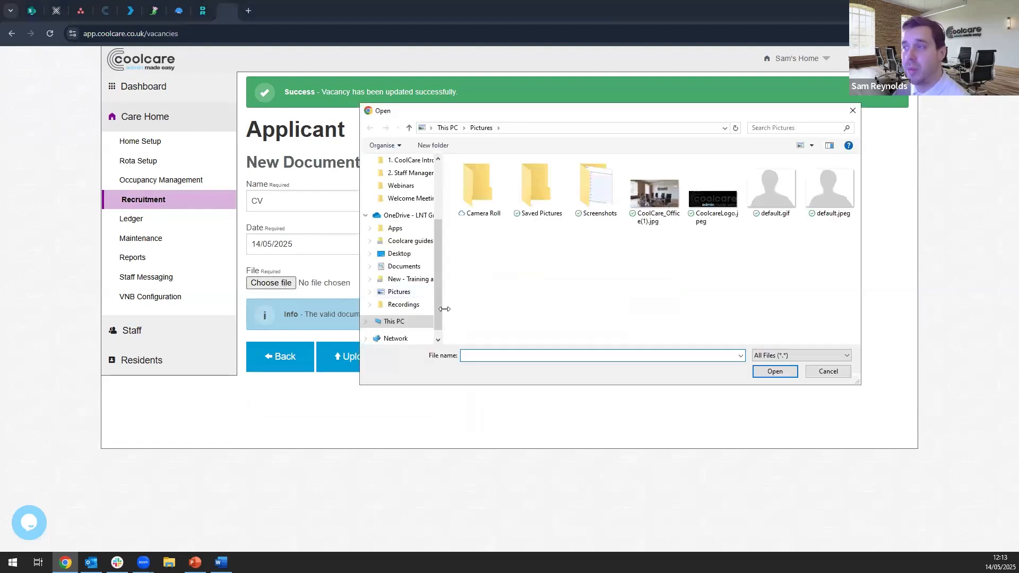
double_click(642, 216)
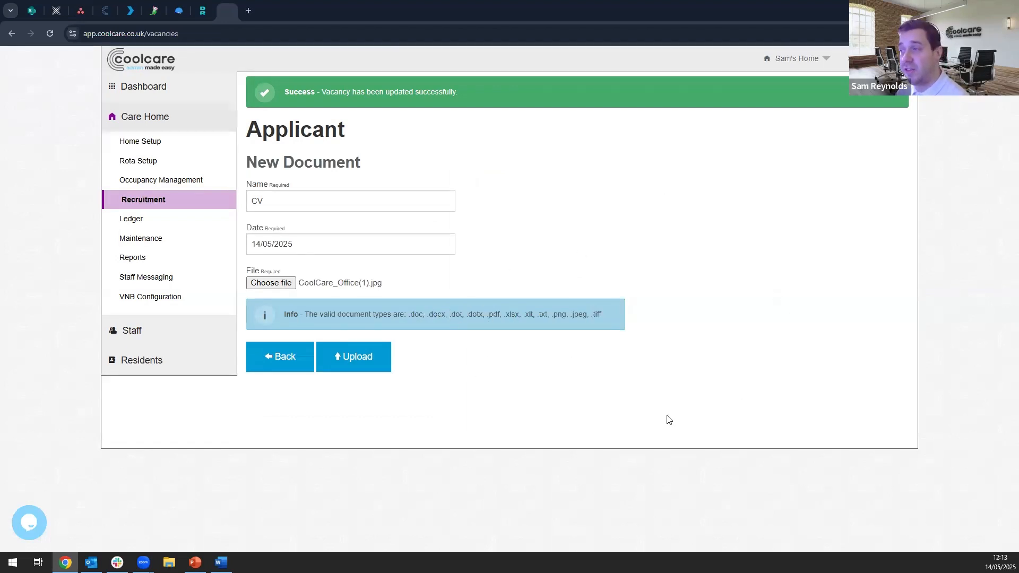
left_click(358, 356)
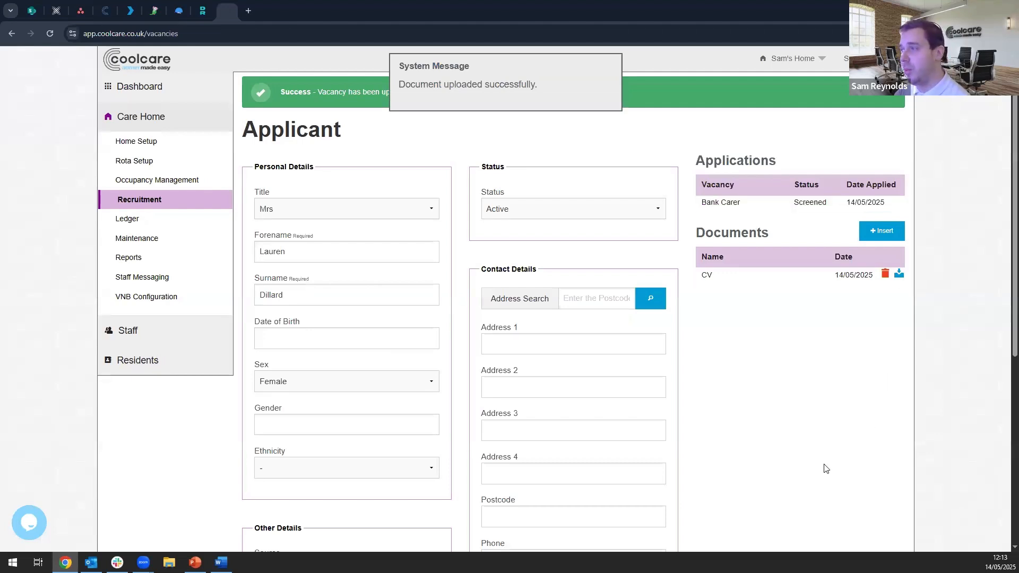
- Save the applicant record with its attached CV document
scroll(758, 395, "down", 4)
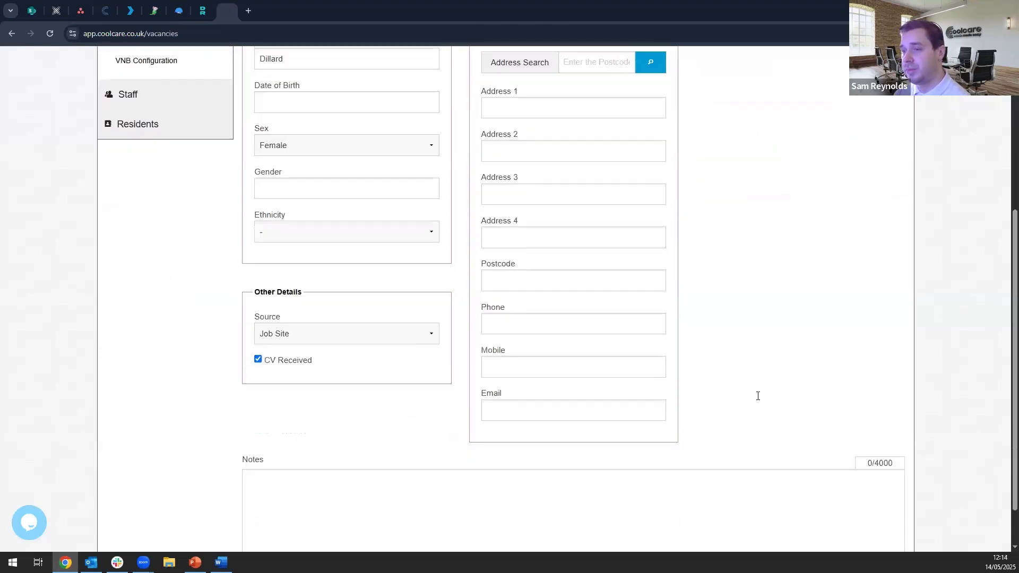
scroll(757, 396, "down", 2)
left_click(355, 536)
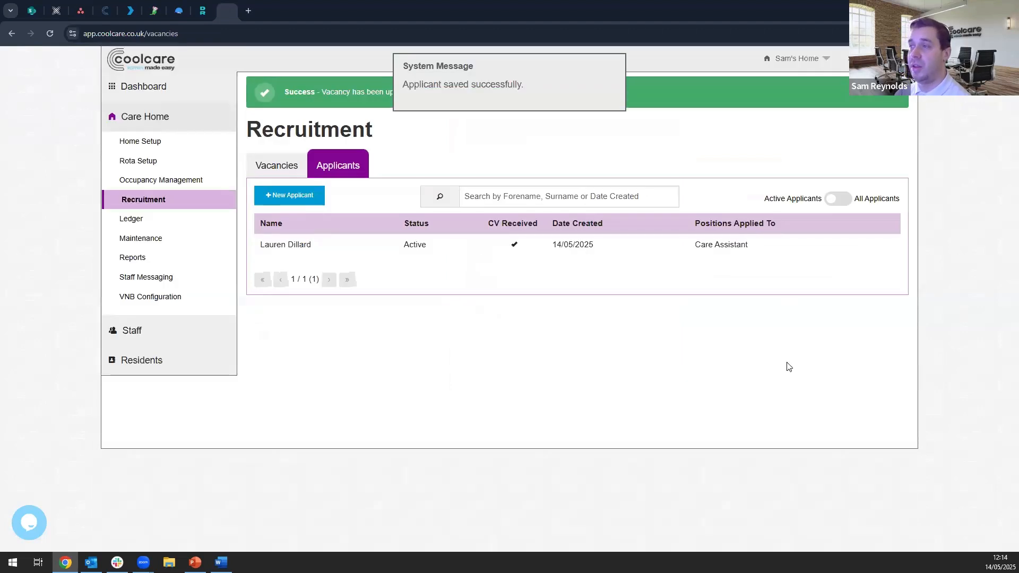
- Open the Bank Carer vacancy, change the applicant's application status to Hired, and save the vacancy
left_click(294, 167)
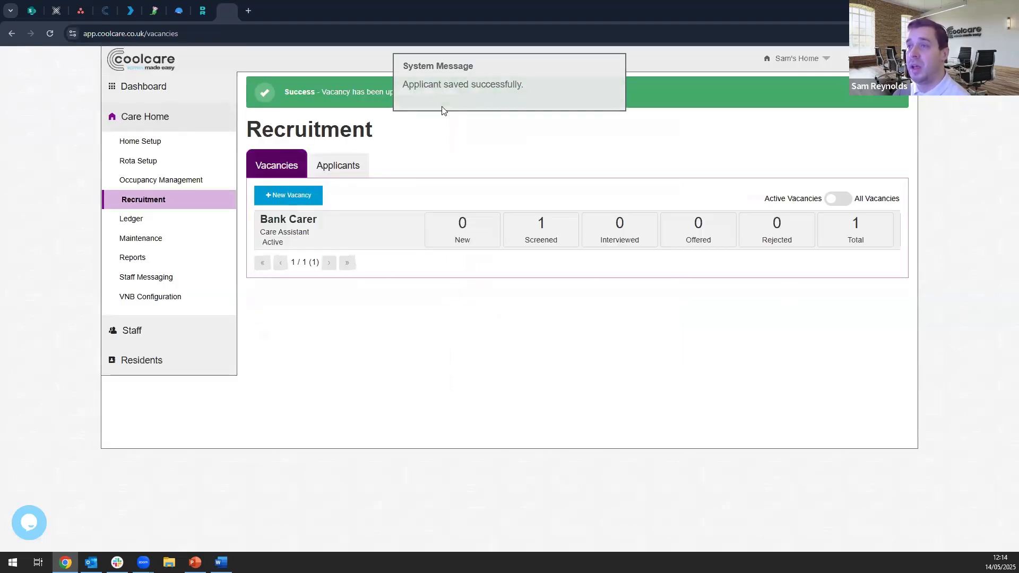
left_click(345, 241)
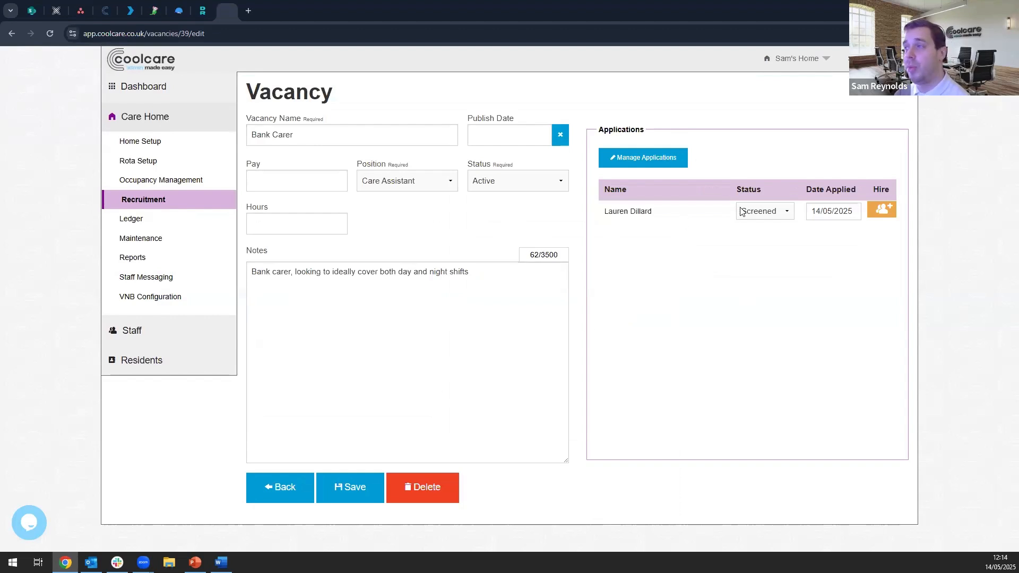
left_click(767, 212)
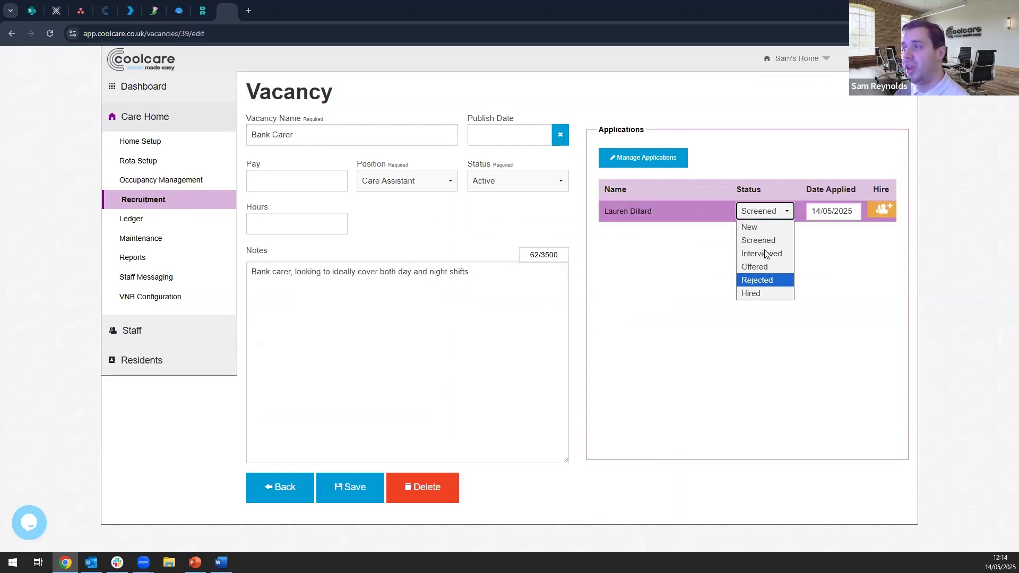
left_click(764, 253)
left_click(764, 213)
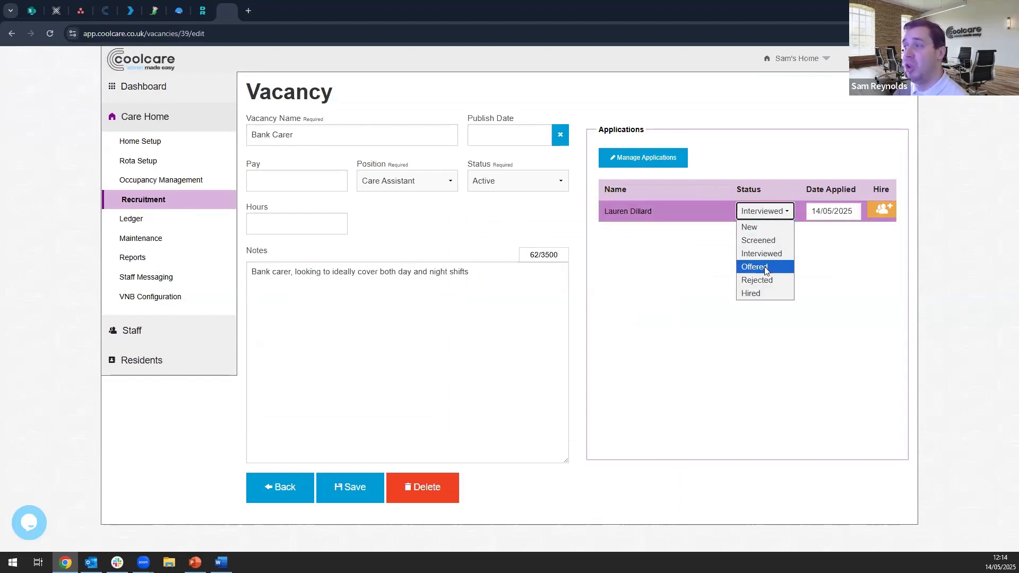
left_click(771, 299)
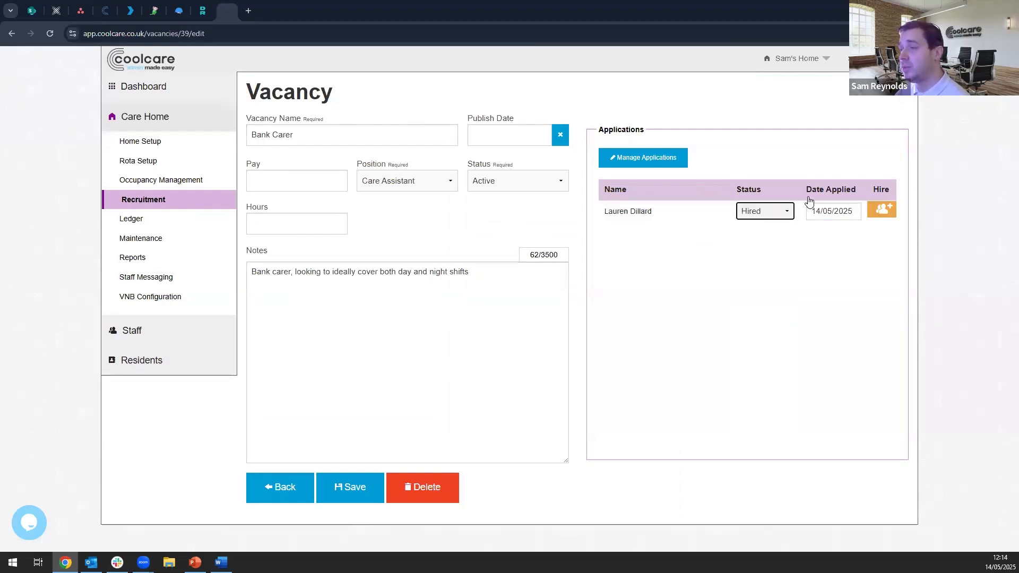
left_click(355, 487)
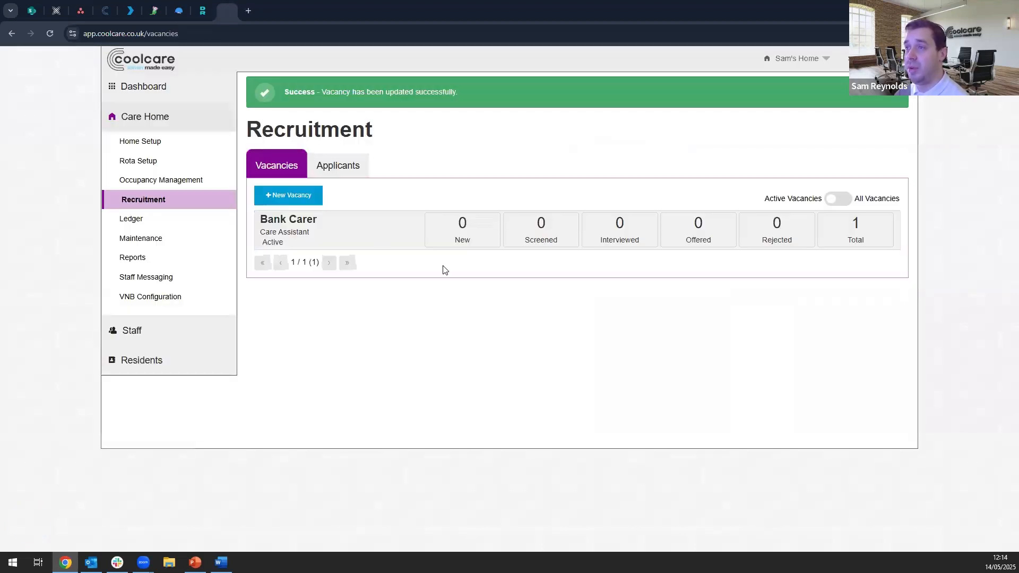
- Reopen the Bank Carer vacancy and start creating a staff member from the hired applicant's application
left_click(352, 174)
left_click(289, 166)
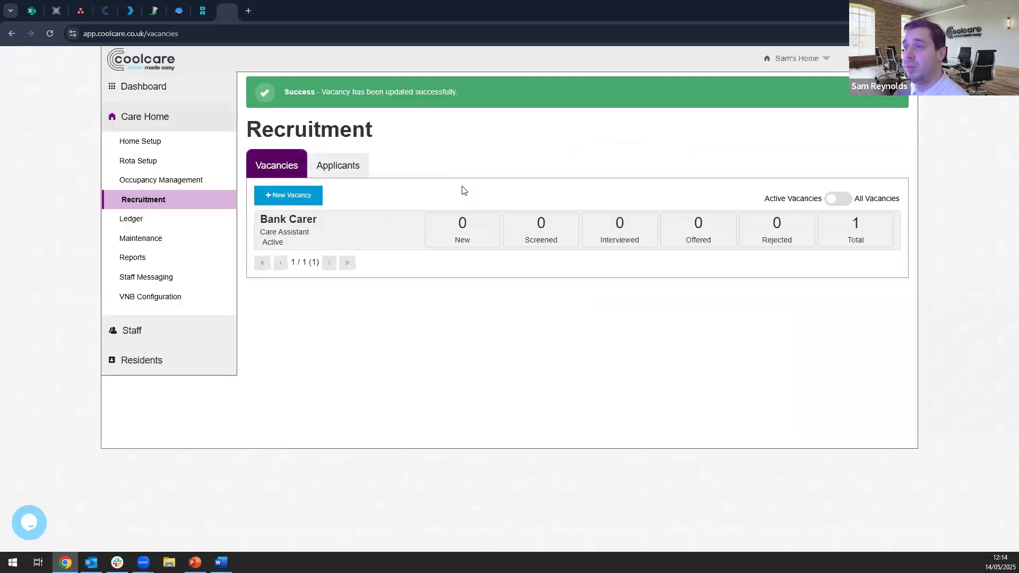
left_click(344, 237)
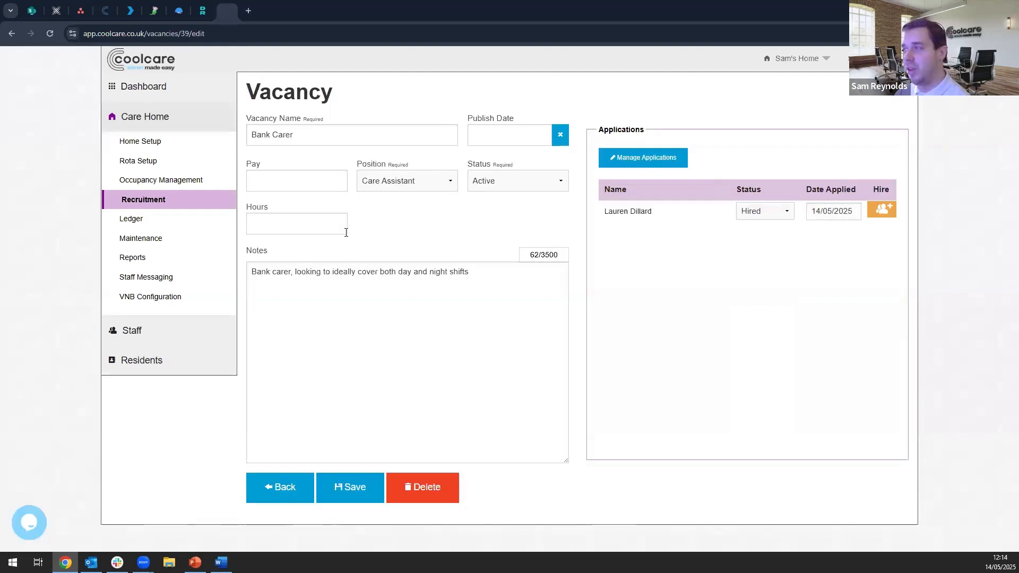
left_click(881, 212)
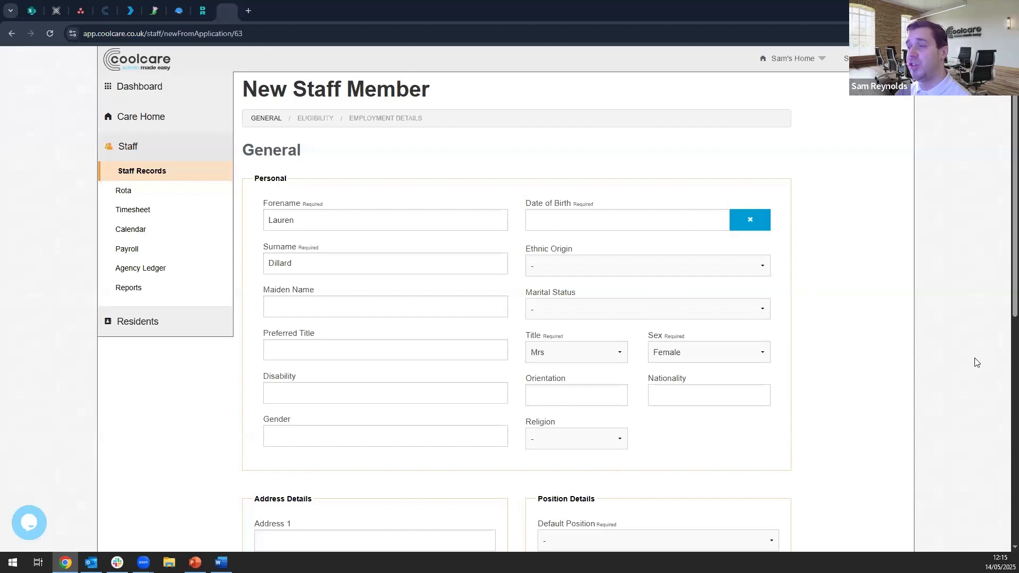
- Enter the new staff member's date of birth in the General personal details
left_click(559, 220)
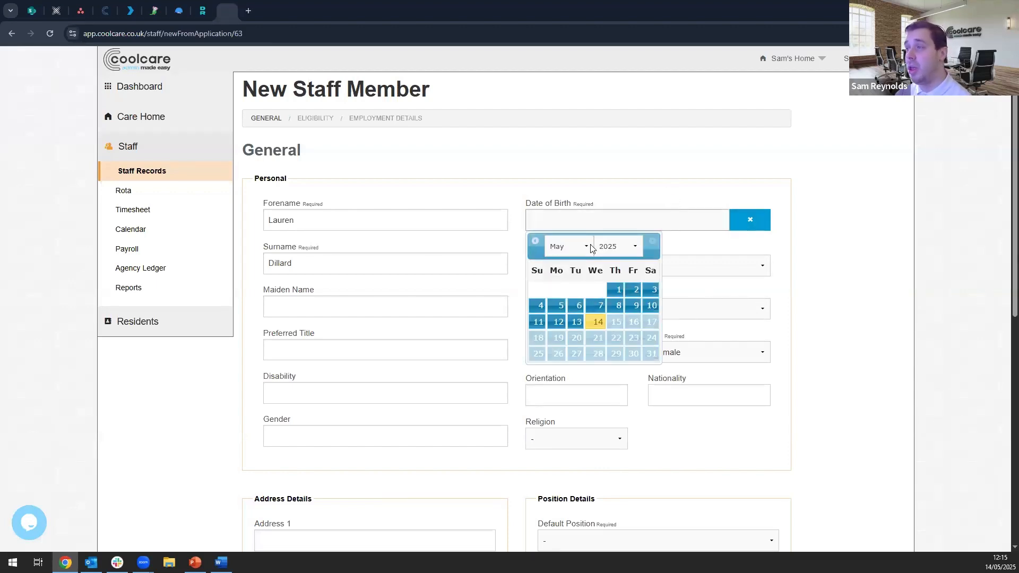
left_click(628, 246)
scroll(614, 324, "up", 5)
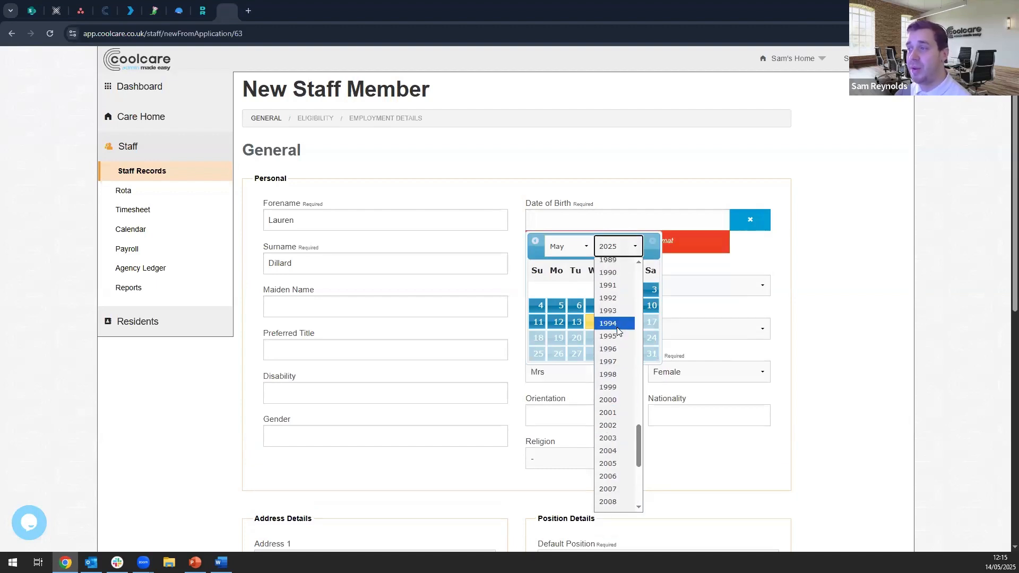
scroll(618, 331, "up", 2)
left_click(619, 350)
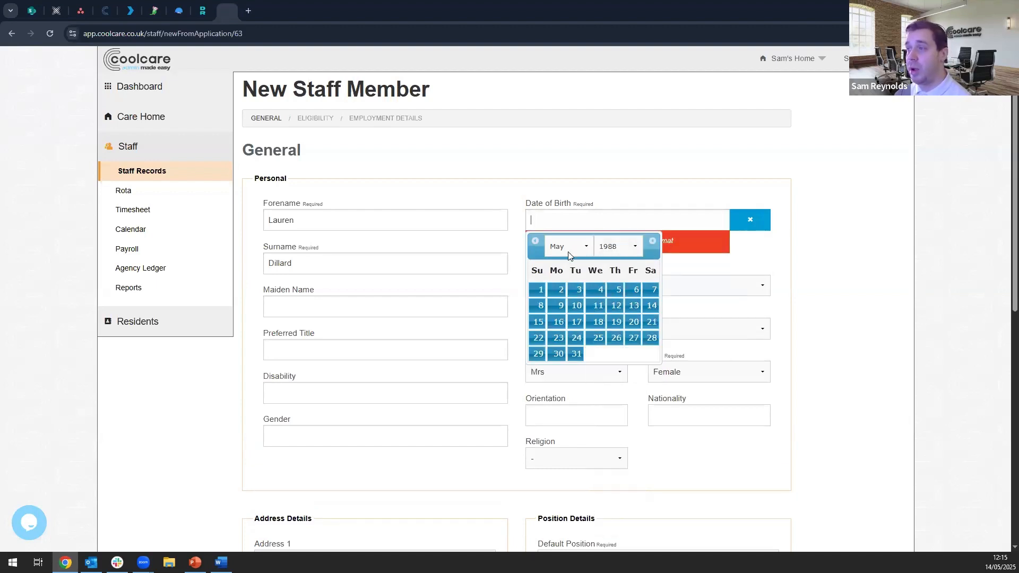
left_click(653, 242)
left_click(653, 242)
left_click(652, 242)
left_click(652, 242)
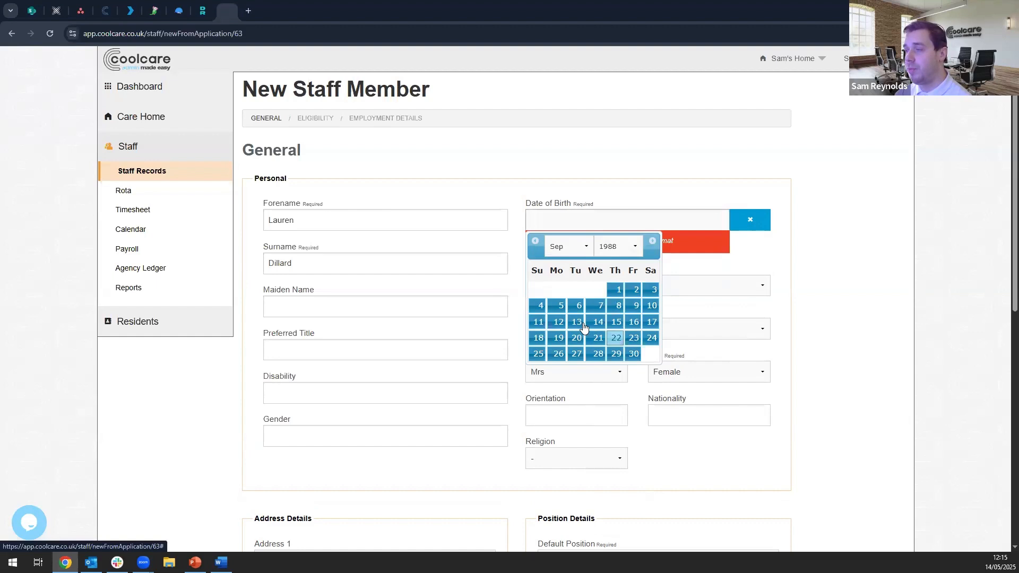
left_click(555, 338)
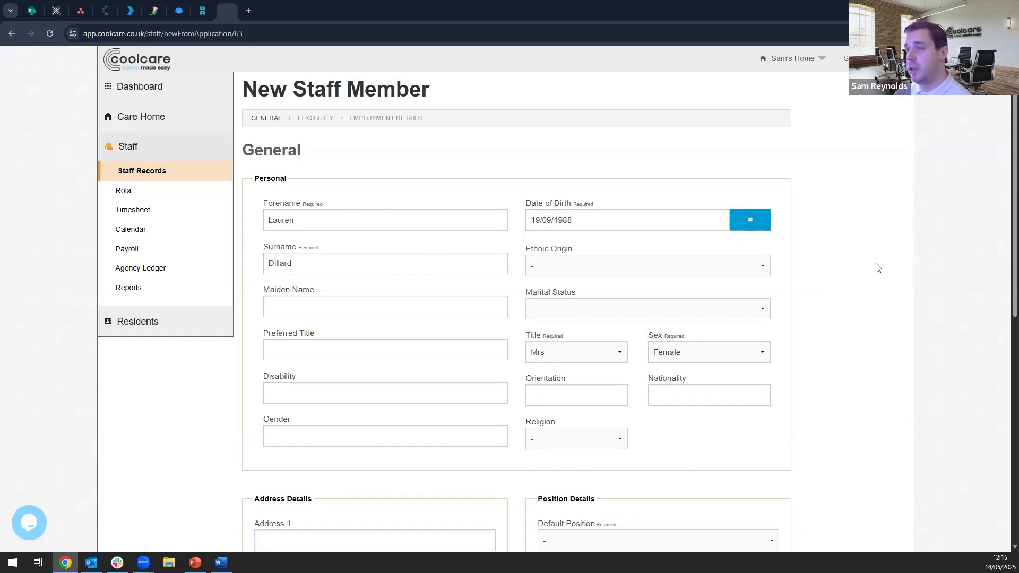
- Set the default position to Care Assistant, mark it as a bank staff position, and set the holiday entitlement to 28 days
scroll(847, 307, "down", 1)
scroll(826, 259, "down", 1)
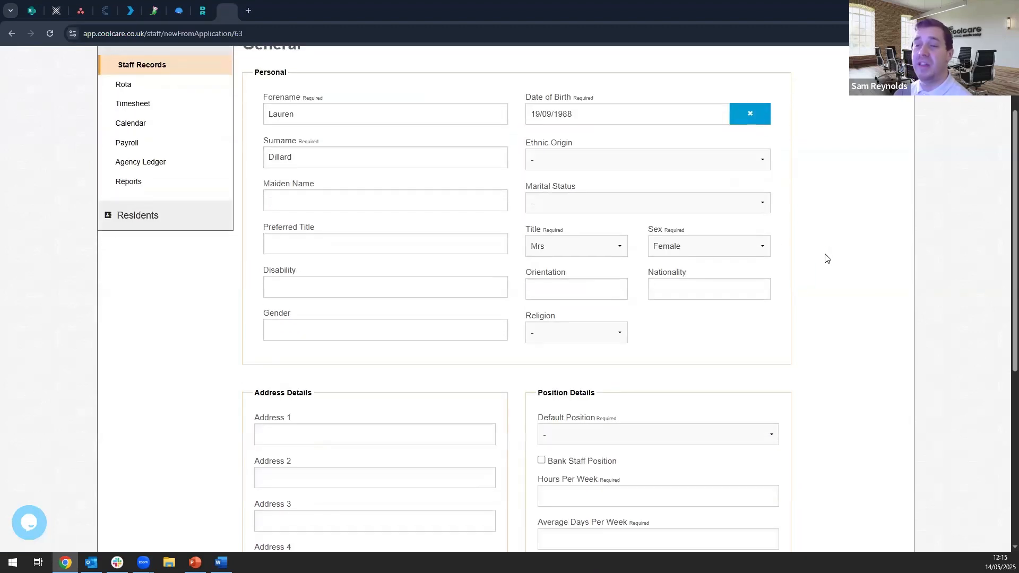
scroll(825, 258, "down", 4)
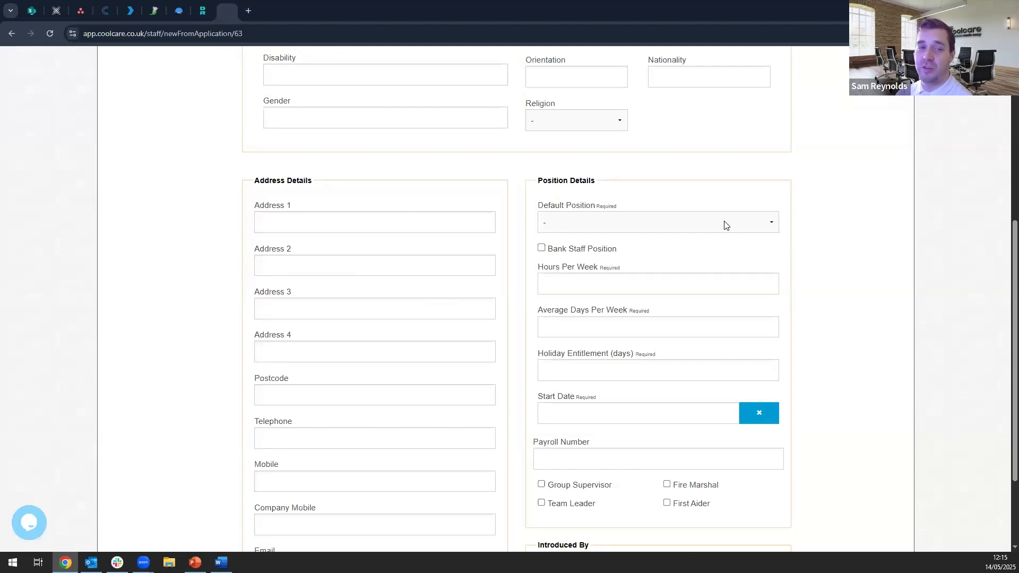
left_click(664, 228)
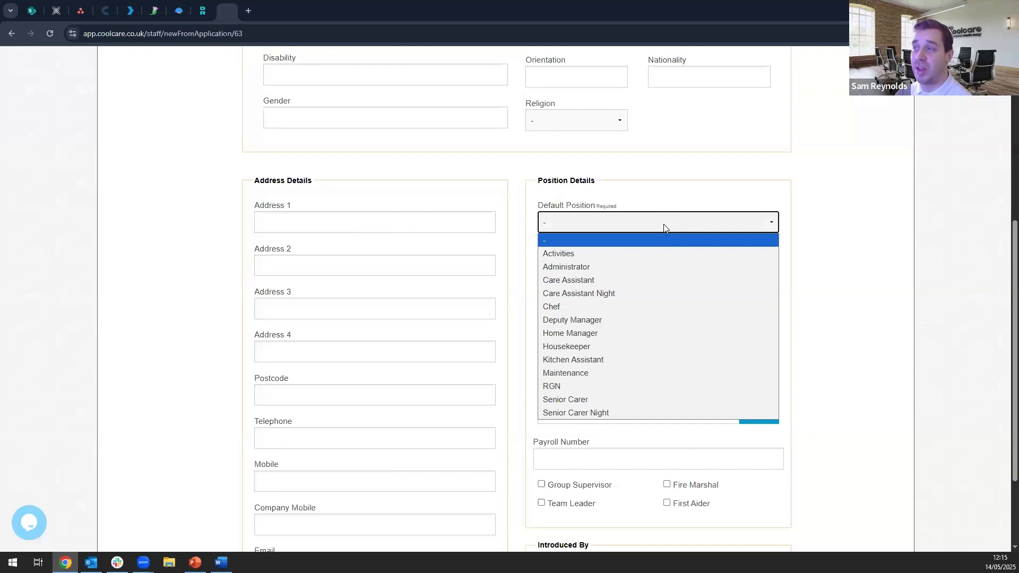
left_click(663, 281)
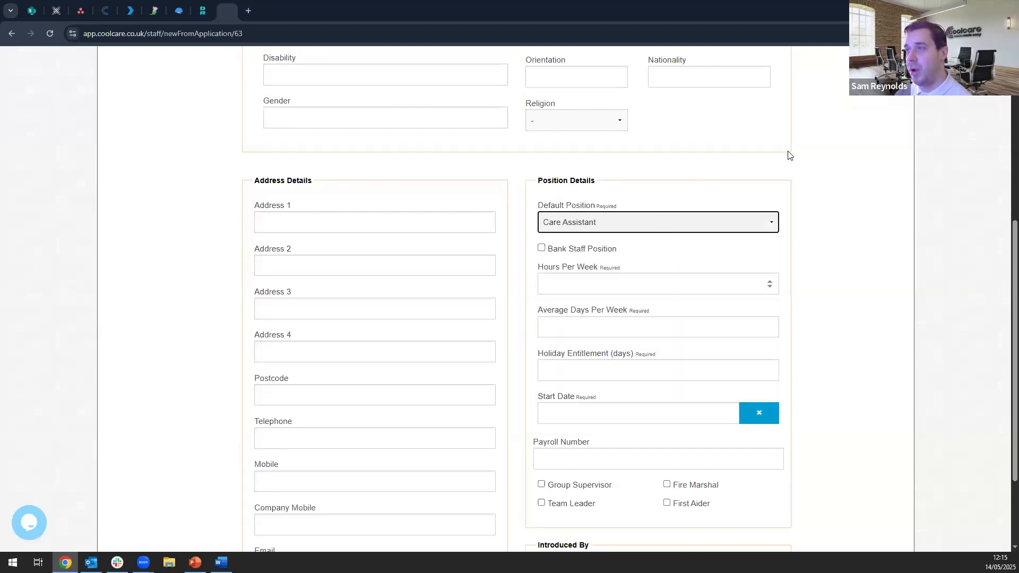
left_click(562, 250)
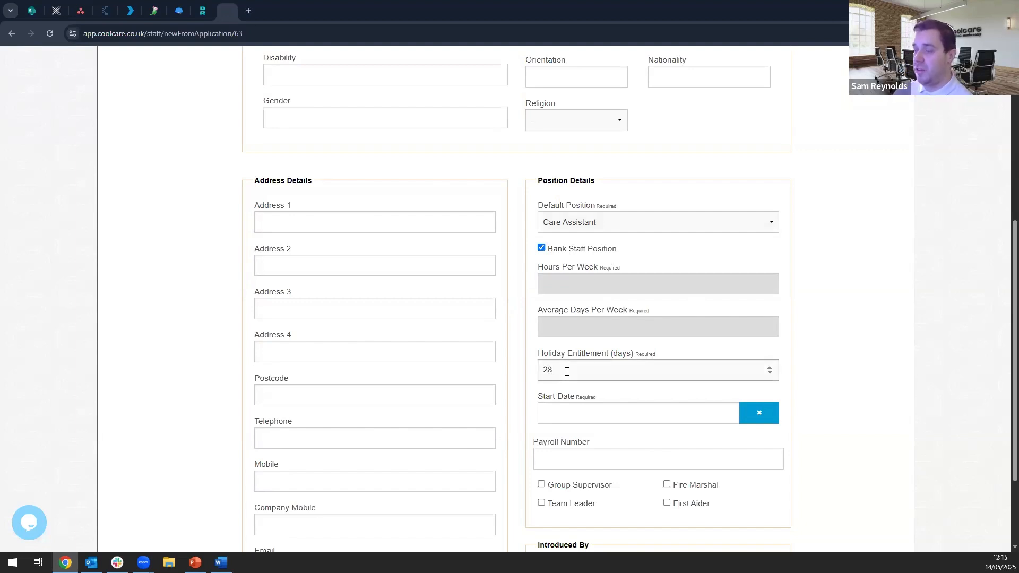
- Set the new staff member's start date to 19/05/2025
left_click(581, 412)
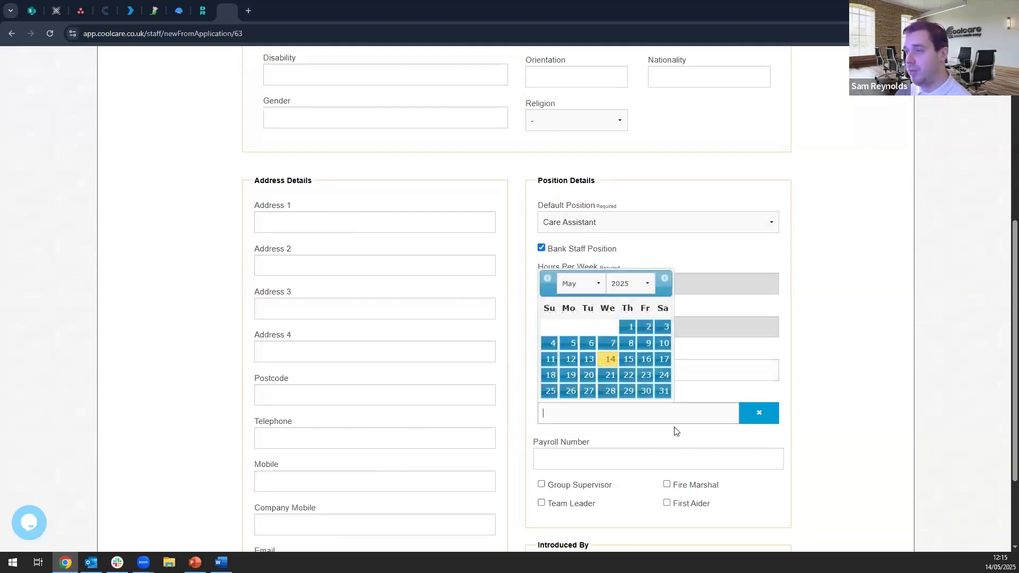
left_click(609, 361)
left_click(582, 414)
left_click(573, 376)
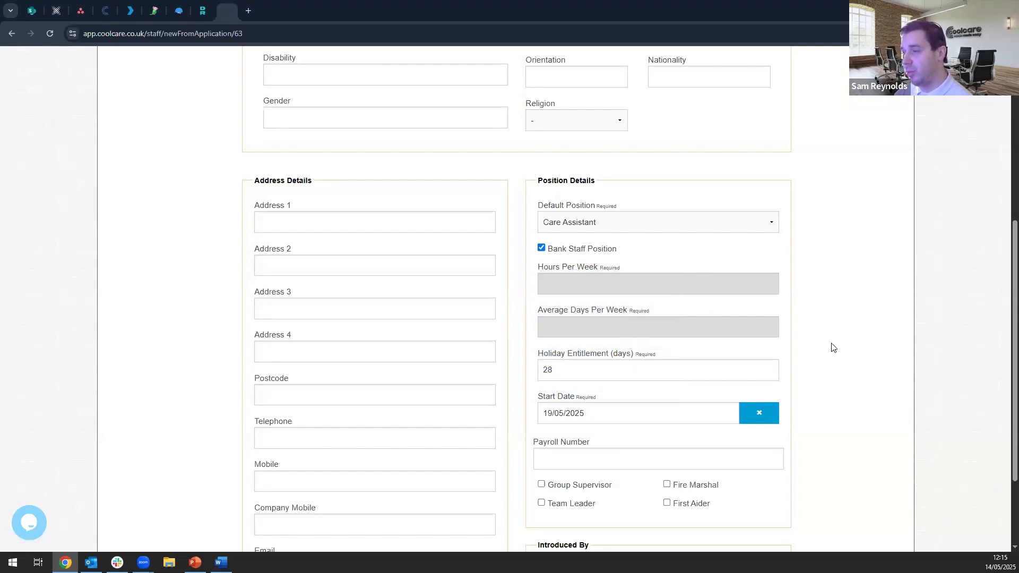
- Continue past the General details, leave Eligibility at its defaults, and go through the Employment Details of the new staff member
scroll(833, 313, "down", 1)
scroll(831, 306, "down", 1)
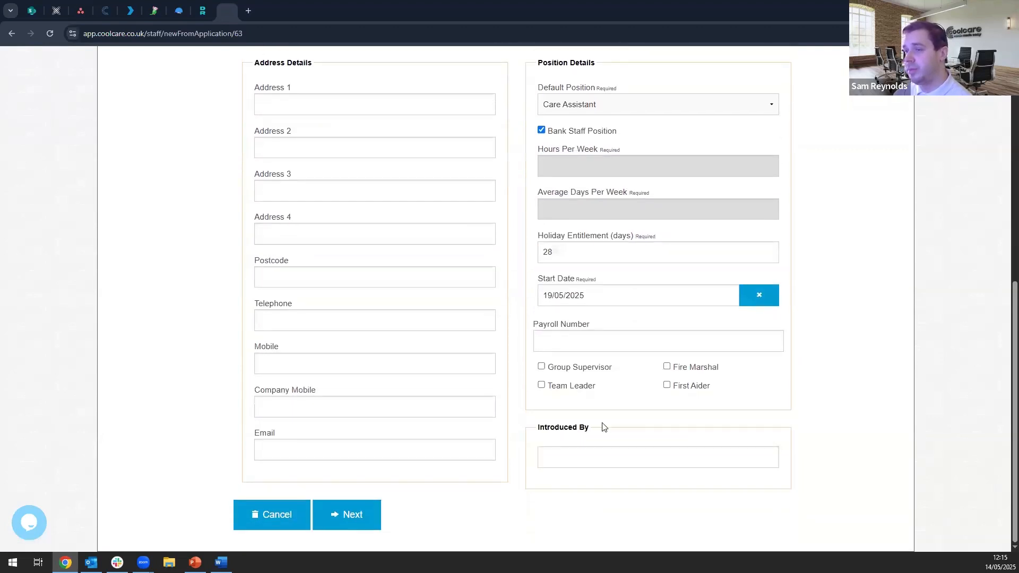
left_click(370, 522)
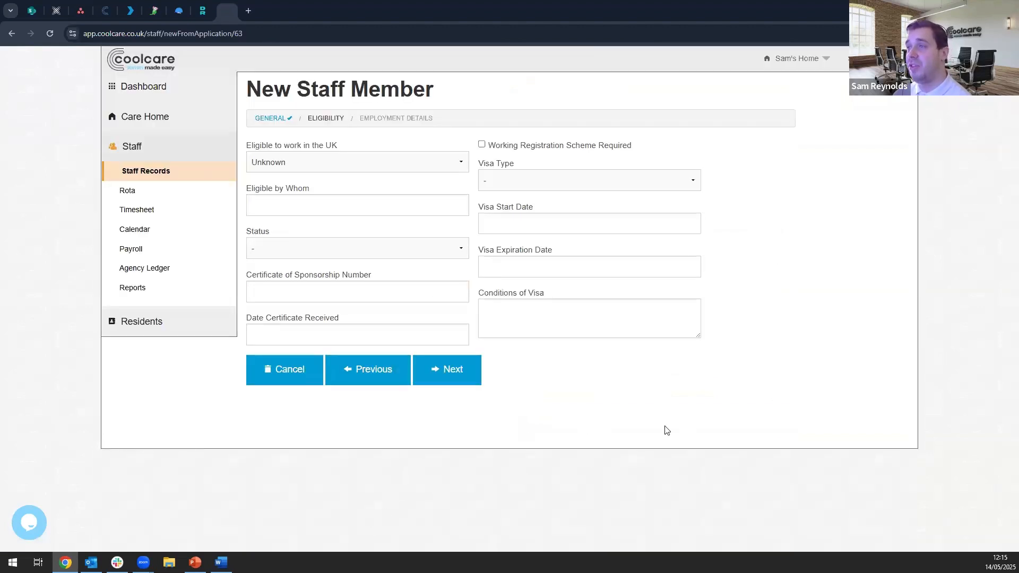
left_click(460, 381)
scroll(848, 368, "down", 3)
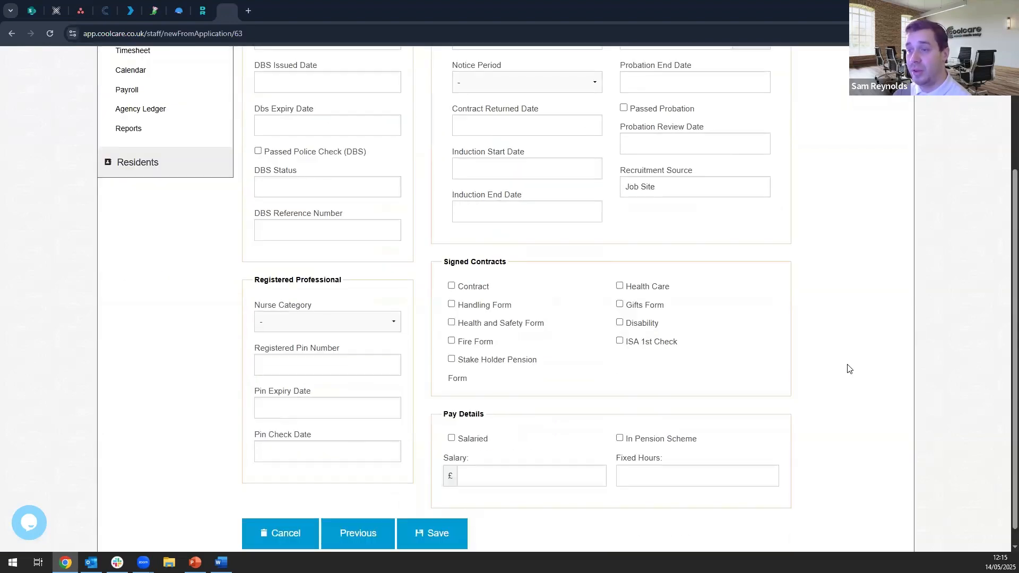
- Save the new staff member's record and find the new Care Assistant entry in the Staff List
scroll(847, 368, "down", 1)
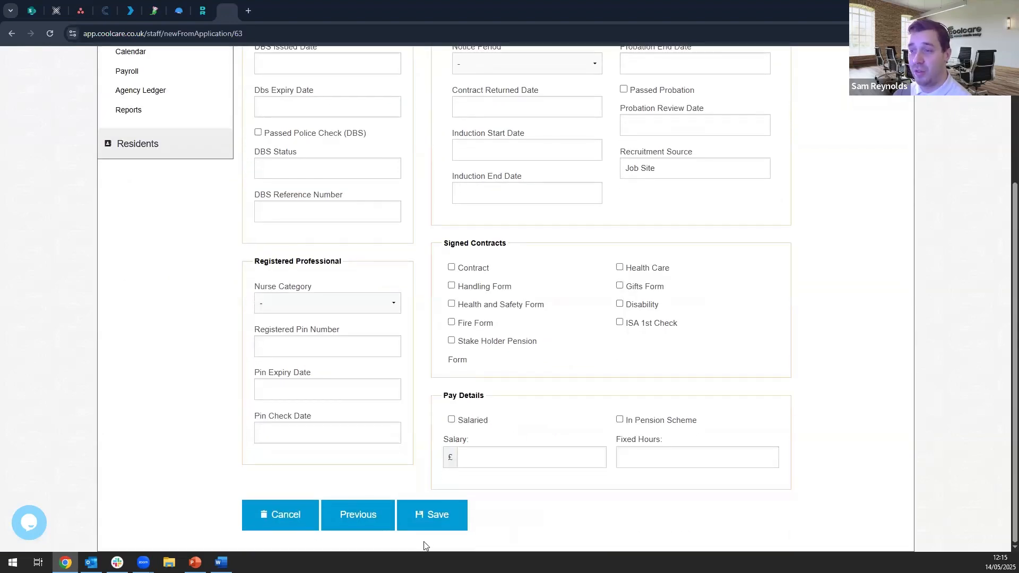
left_click(441, 515)
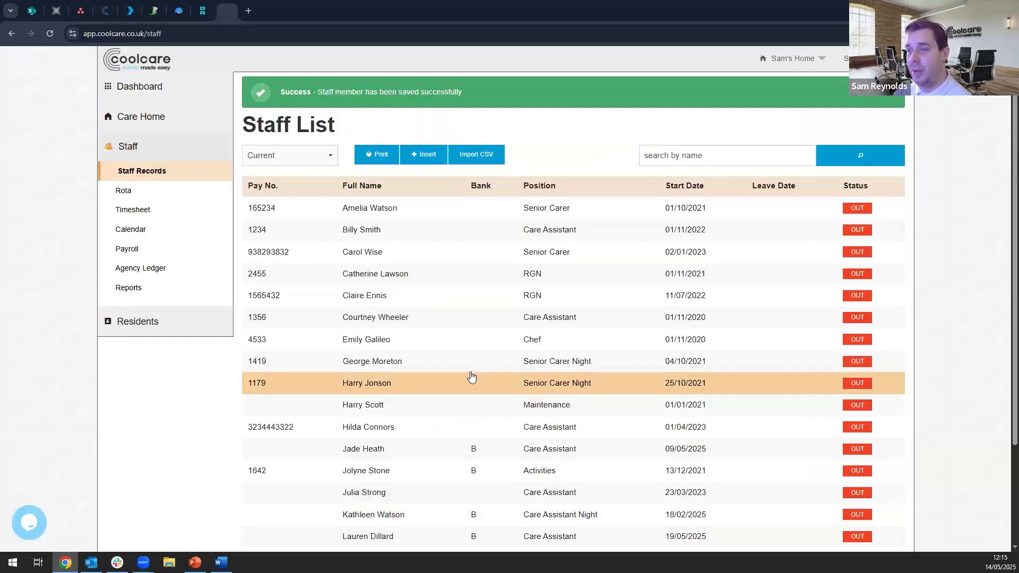
scroll(471, 366, "down", 2)
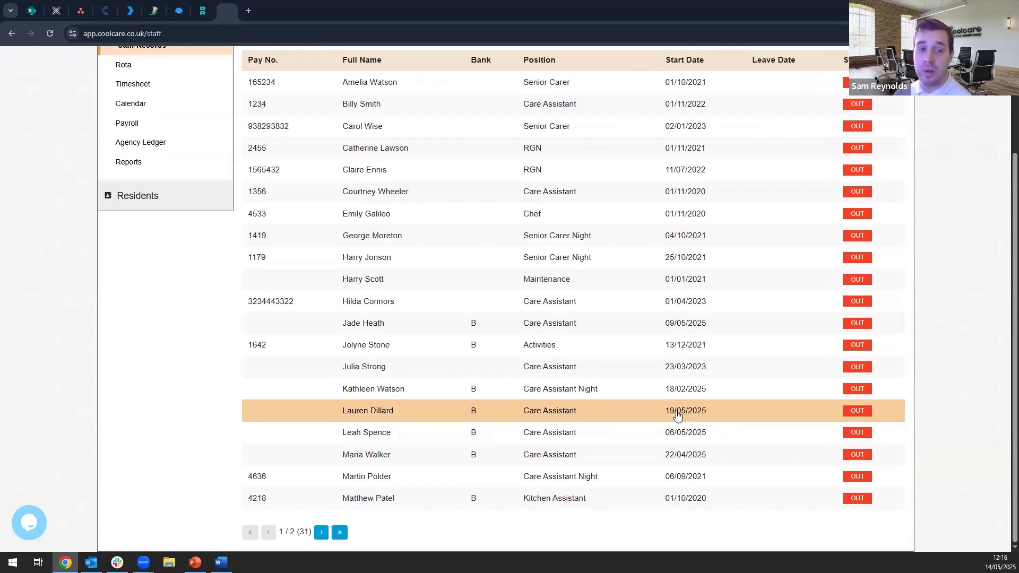
scroll(637, 393, "up", 3)
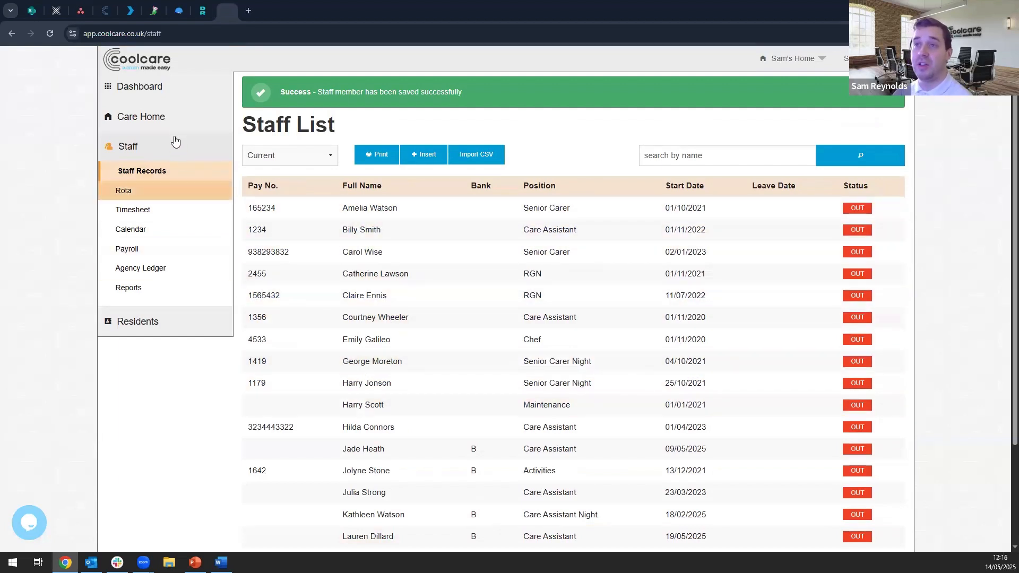
- Go to the care home's Recruitment area and list all applicants instead of only the active ones
left_click(164, 121)
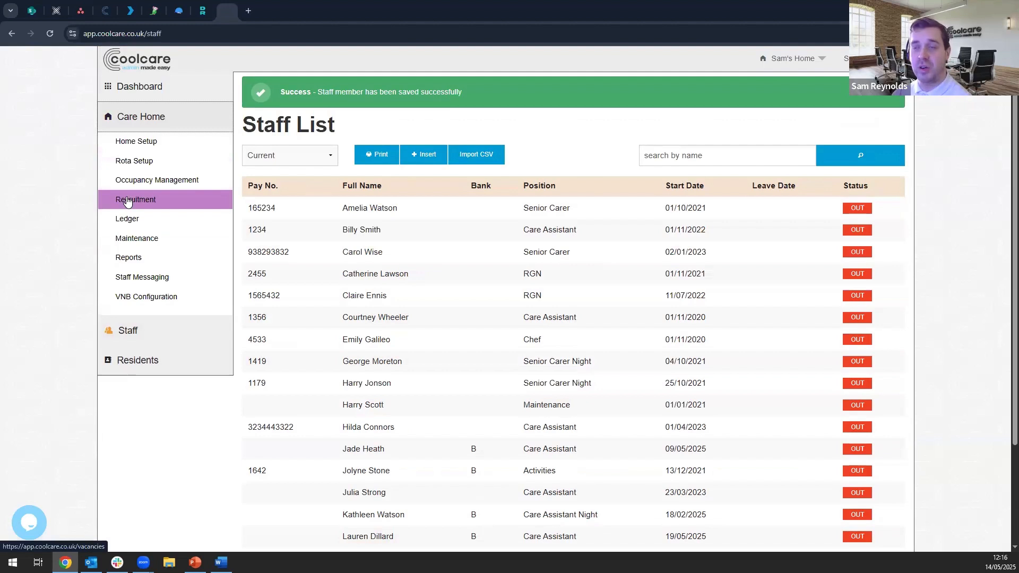
left_click(127, 201)
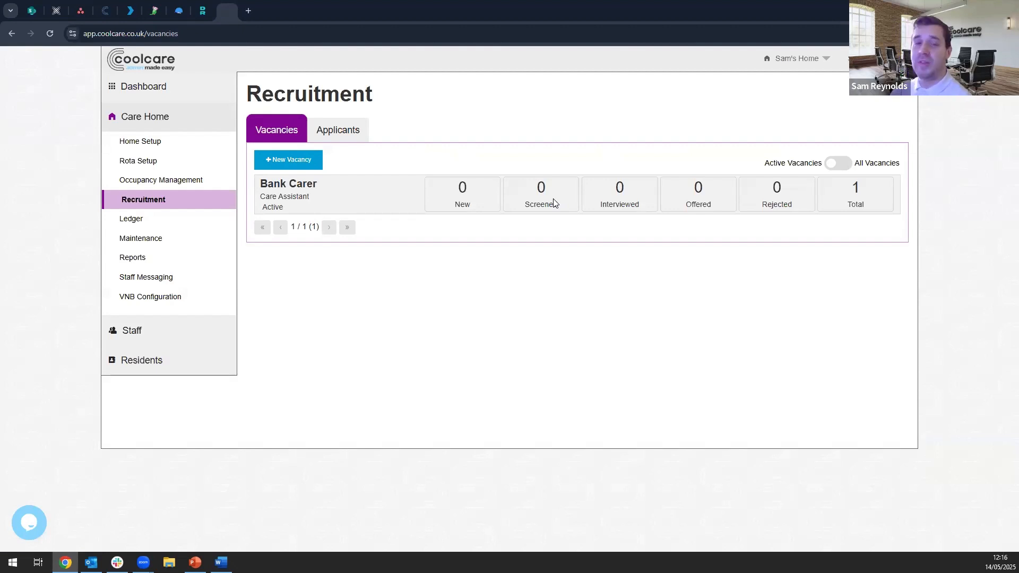
left_click(339, 130)
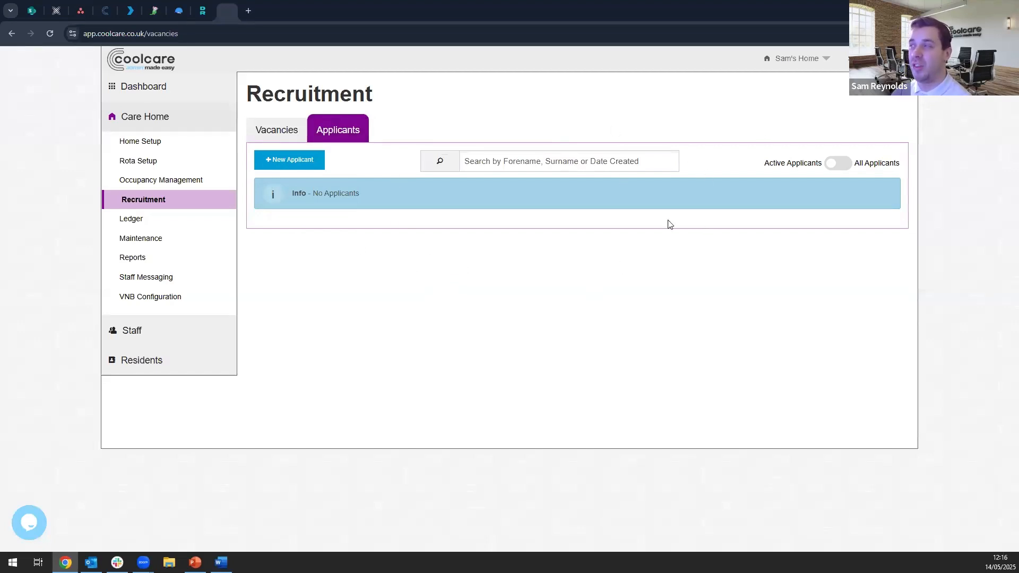
left_click(841, 166)
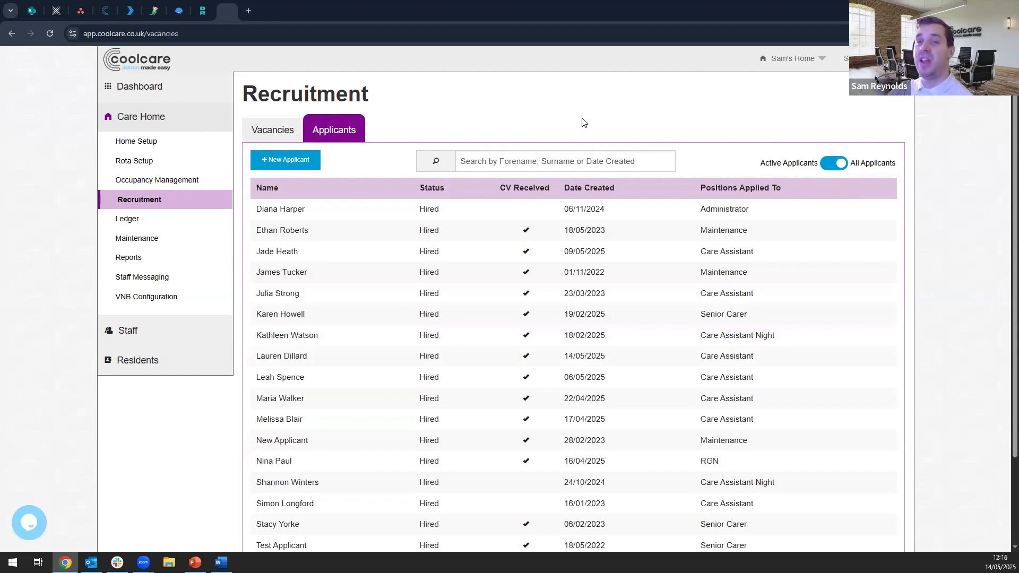
- Set the Bank Carer vacancy's status to Hired and save the vacancy
left_click(271, 132)
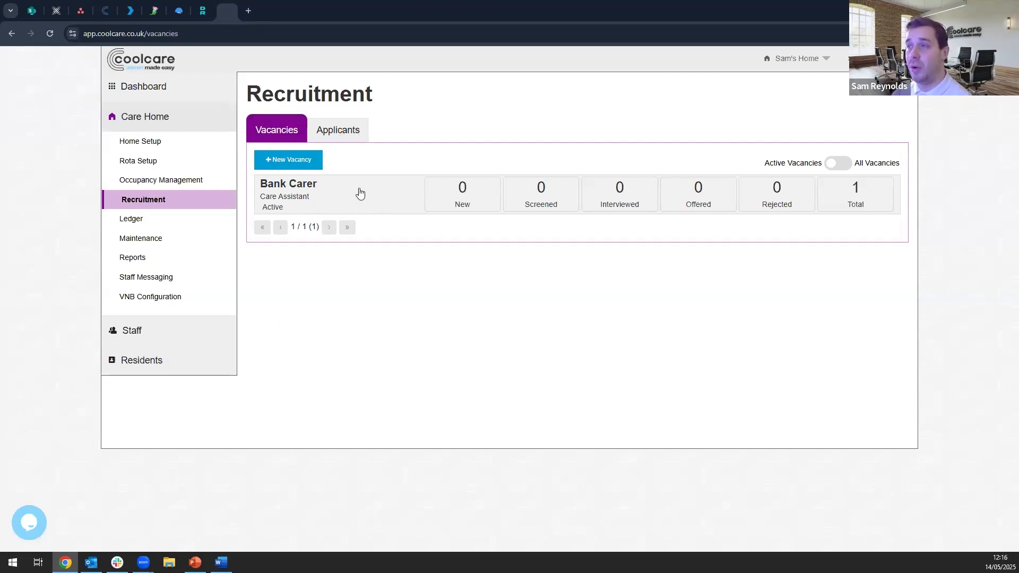
left_click(375, 205)
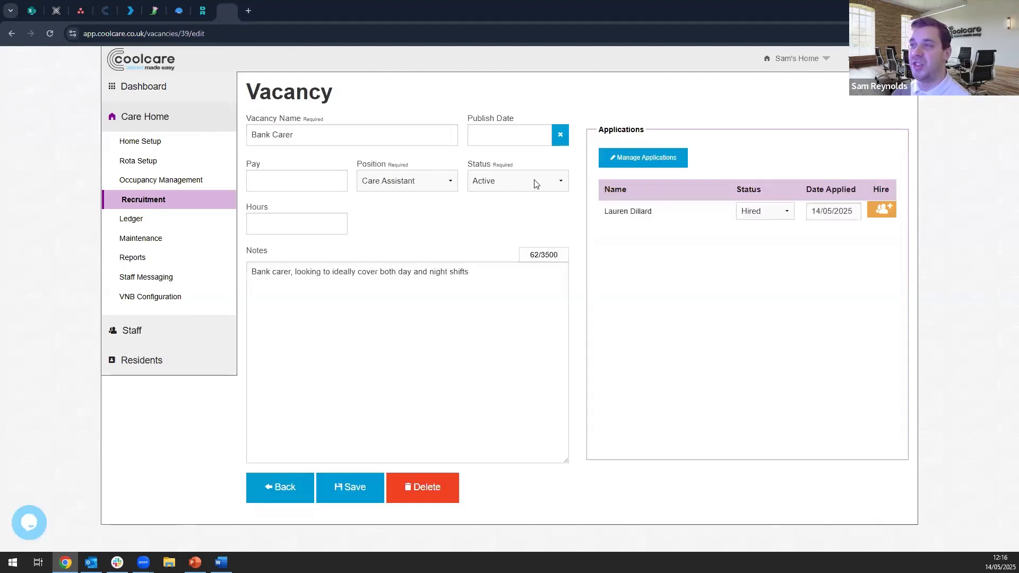
left_click(535, 183)
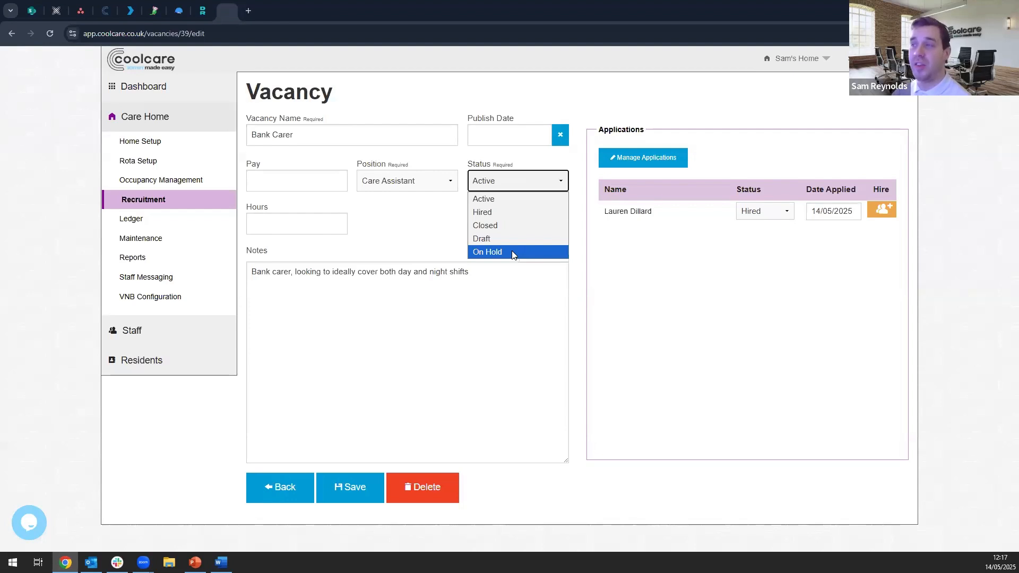
left_click(518, 214)
left_click(372, 485)
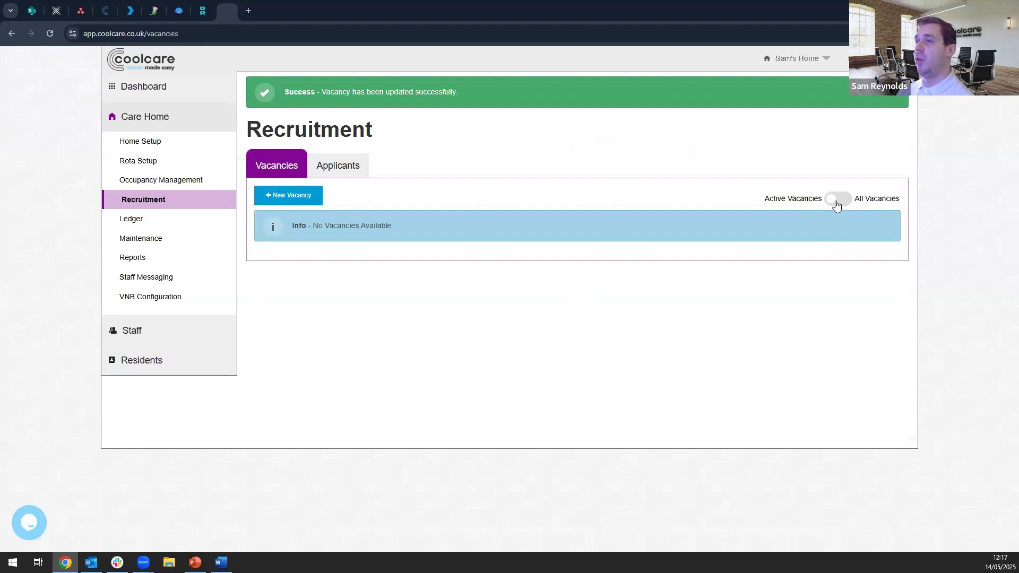
- Review all vacancies in Recruitment, switch back to active vacancies only, and check the active applicants
left_click(836, 206)
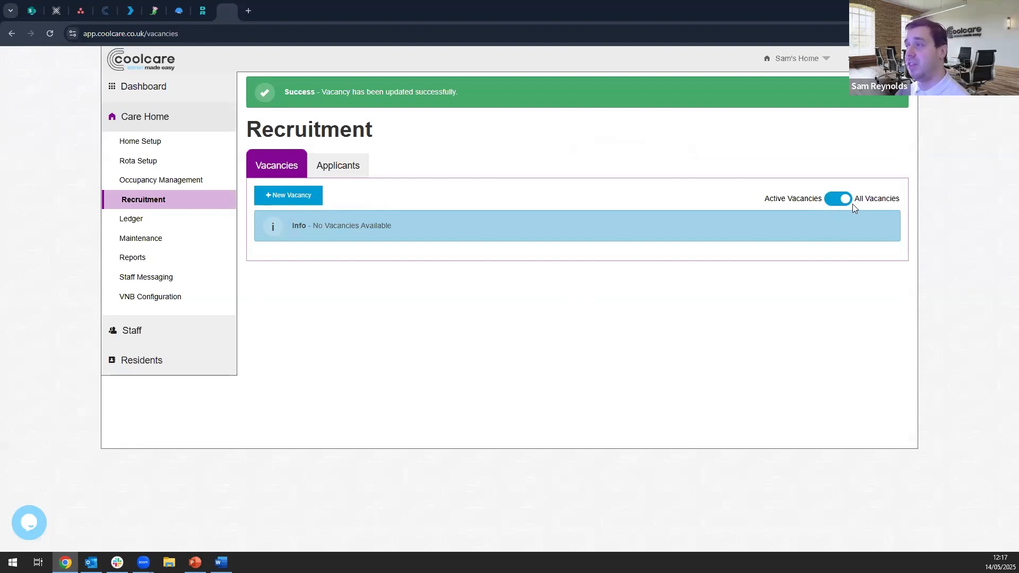
left_click(845, 202)
left_click(845, 202)
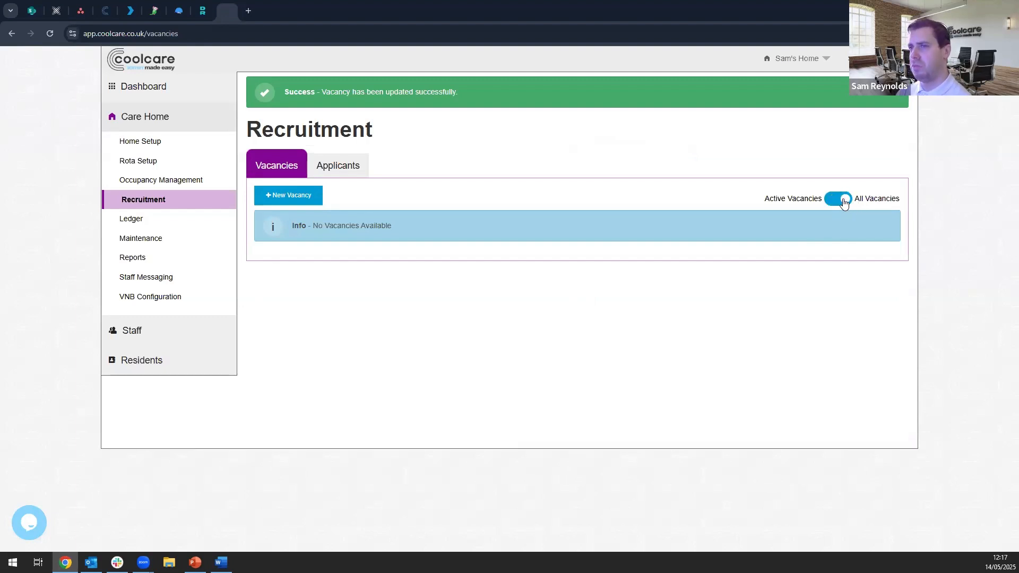
left_click(208, 204)
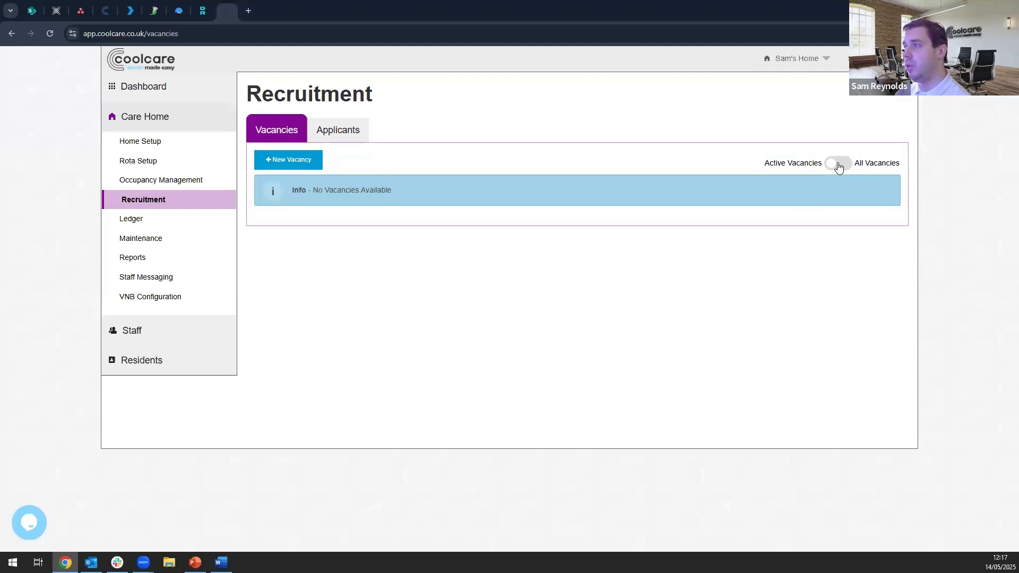
left_click(838, 164)
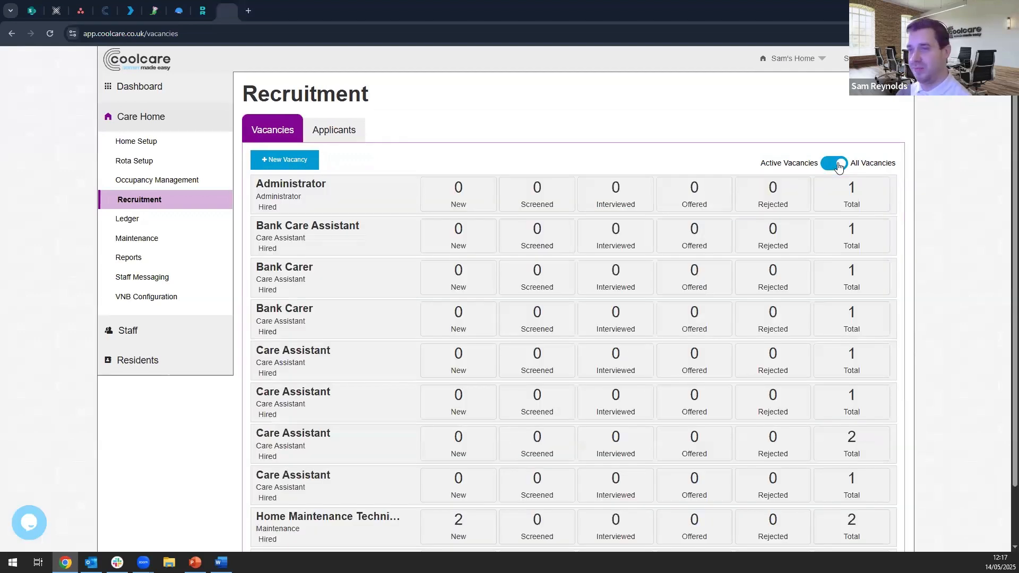
left_click(838, 164)
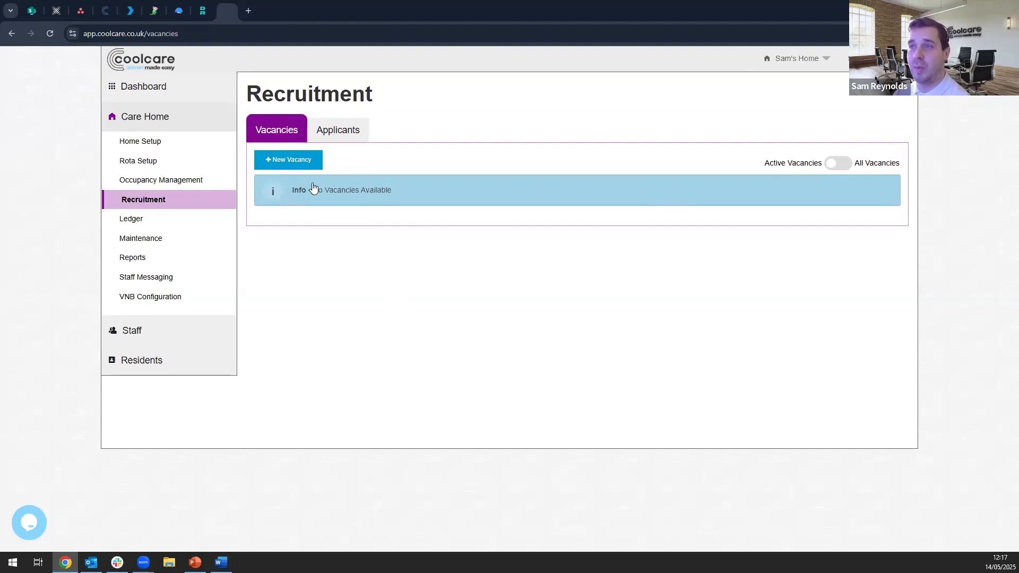
left_click(337, 136)
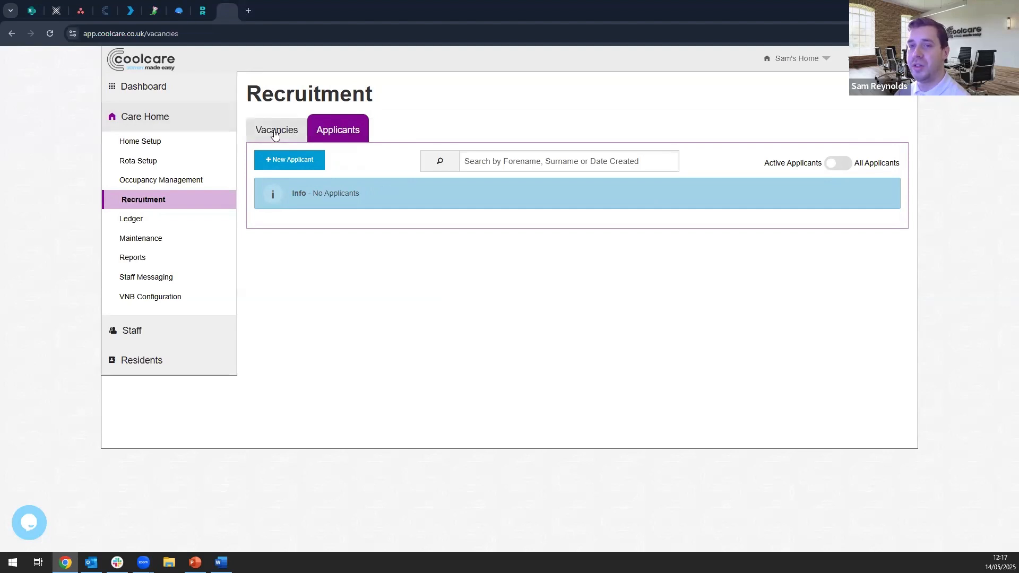
left_click(277, 131)
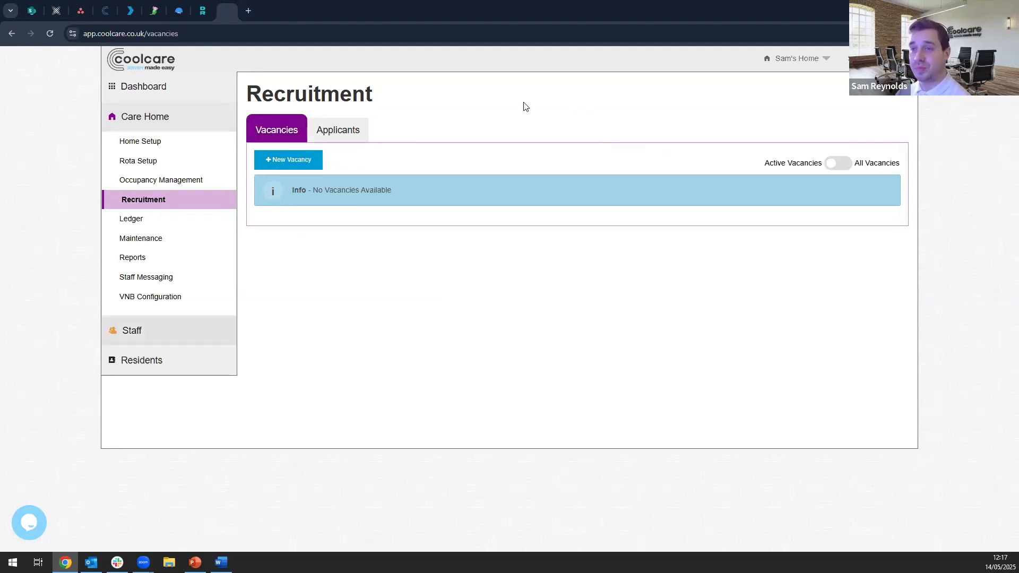
- Open the newly hired staff member's record from Staff Records and view their stored documents
left_click(190, 333)
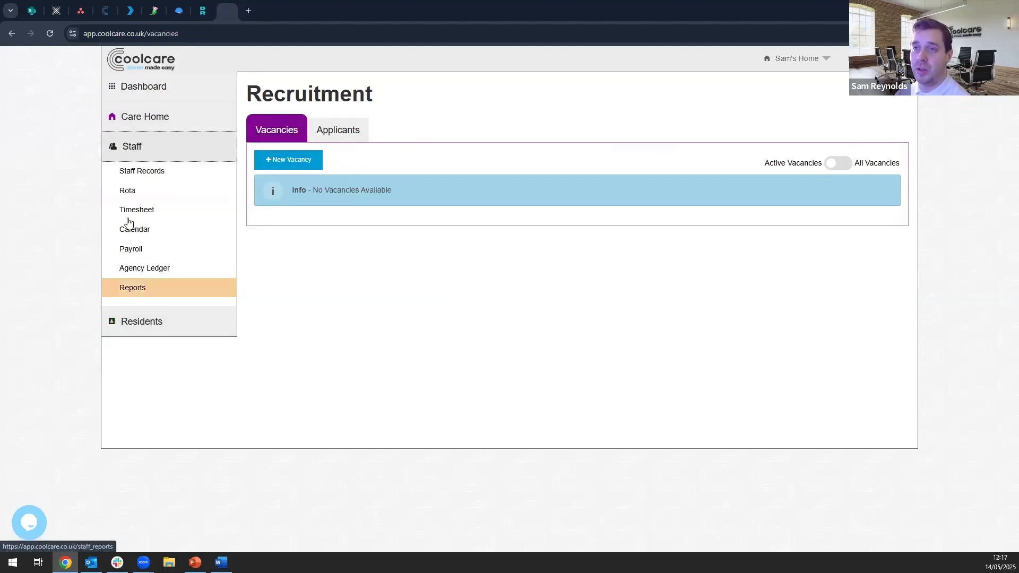
left_click(180, 171)
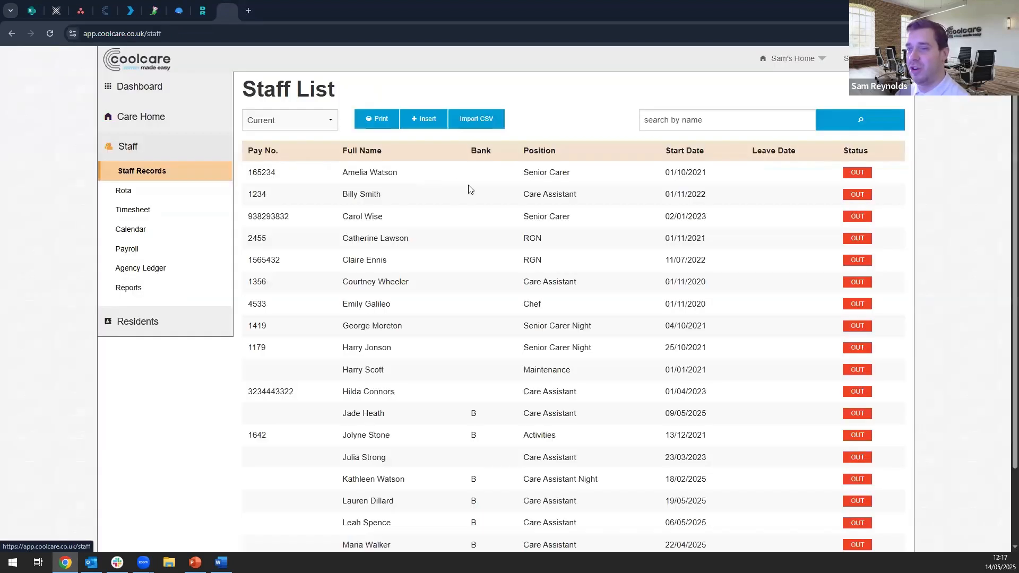
left_click(449, 509)
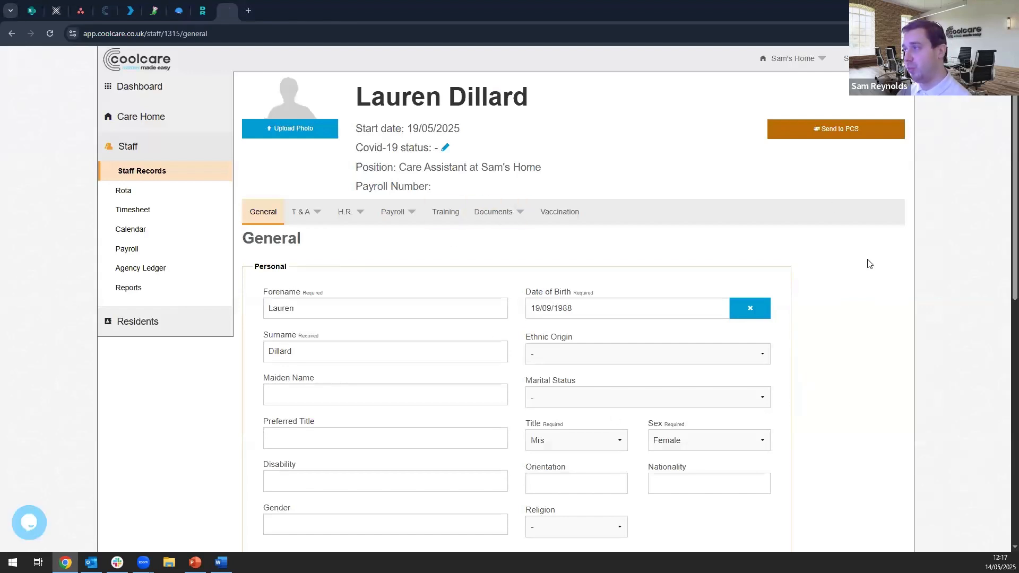
left_click(499, 213)
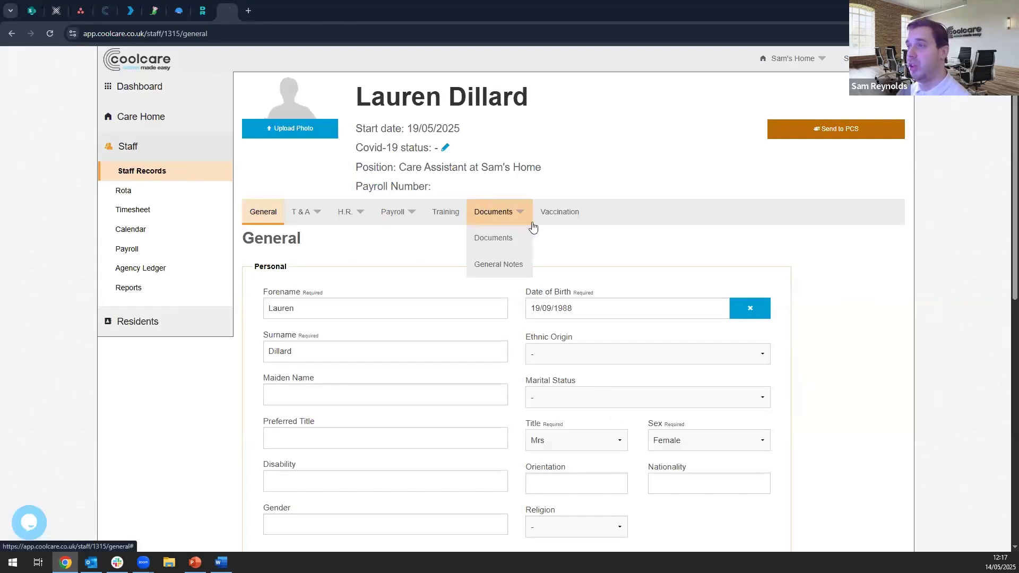
left_click(505, 249)
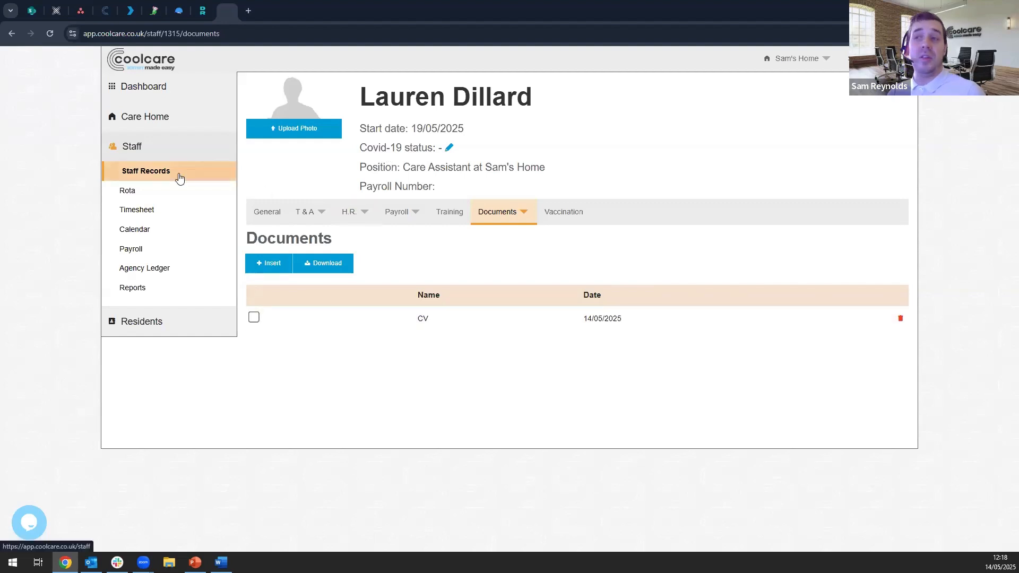
- Return through the staff list to the care home's Recruitment vacancies
left_click(179, 177)
left_click(157, 120)
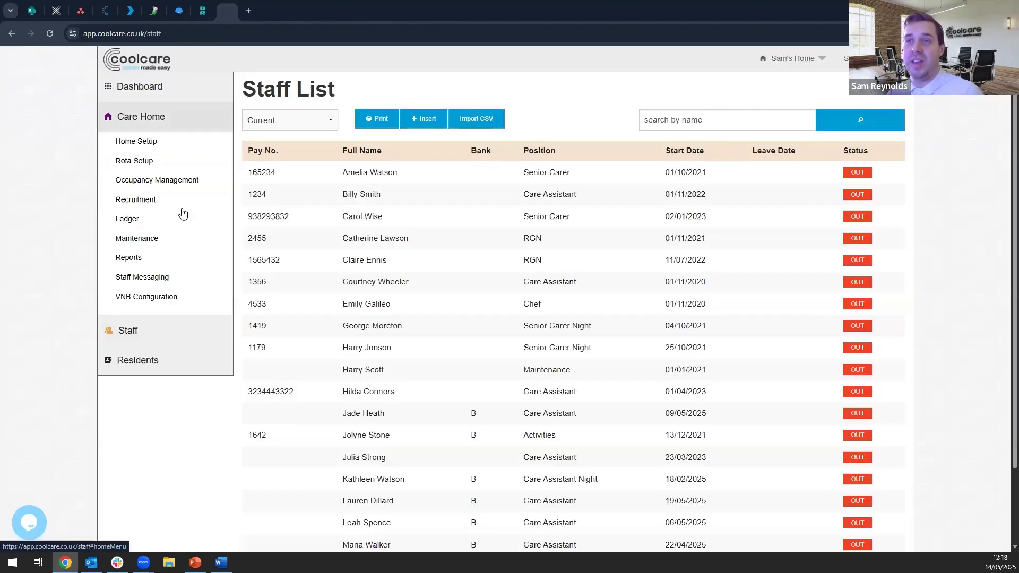
left_click(175, 201)
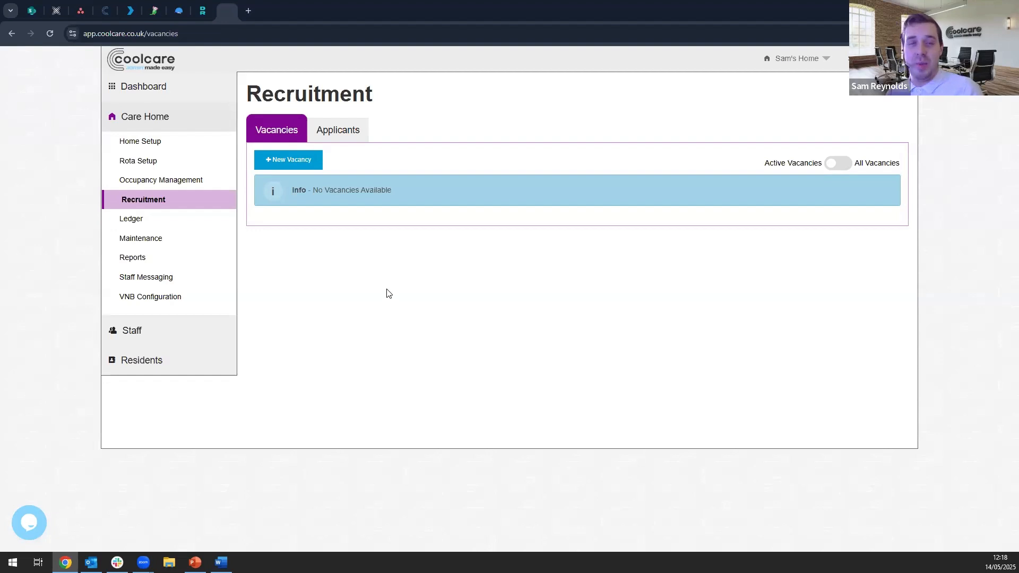
- From the Dashboard, open the overdue supervision due 06/05/2025 and check that staff member's next supervised session date
left_click(156, 87)
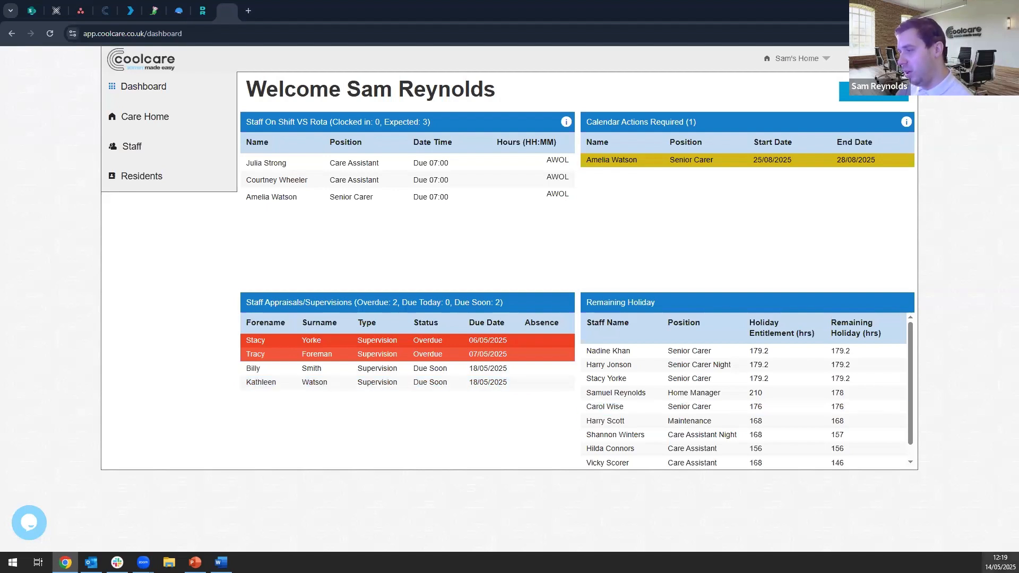
left_click(999, 563)
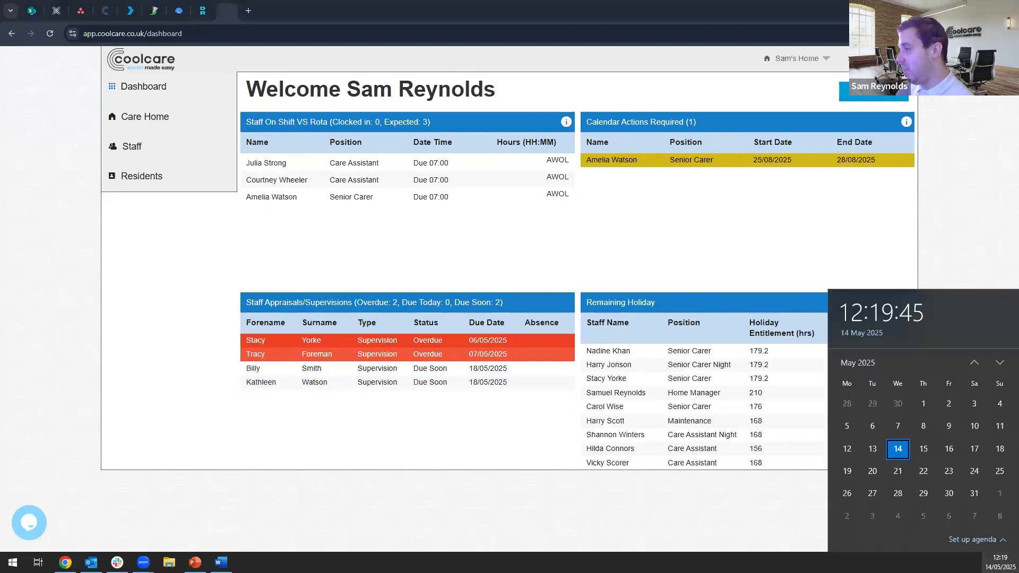
left_click(348, 443)
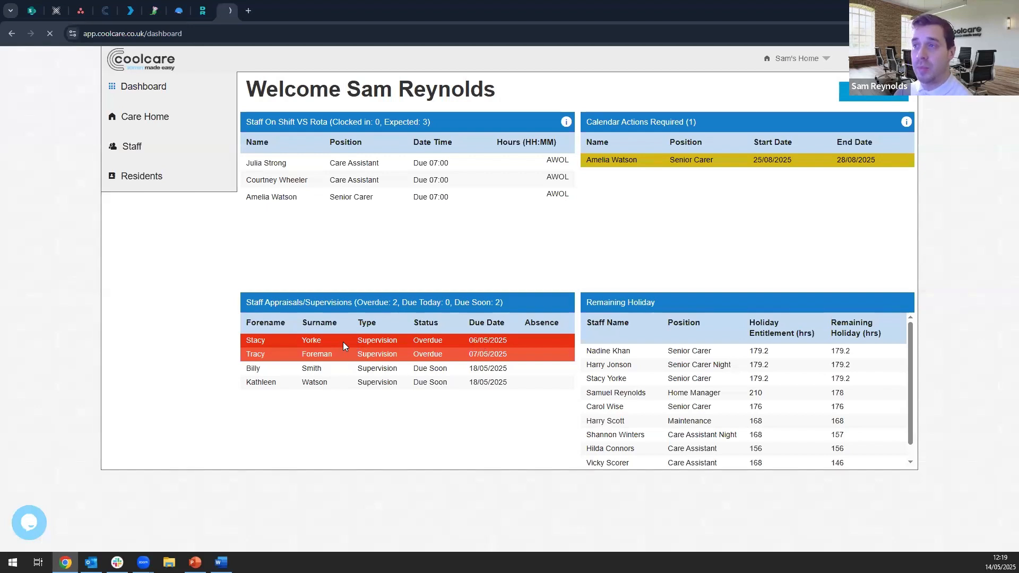
left_click(343, 344)
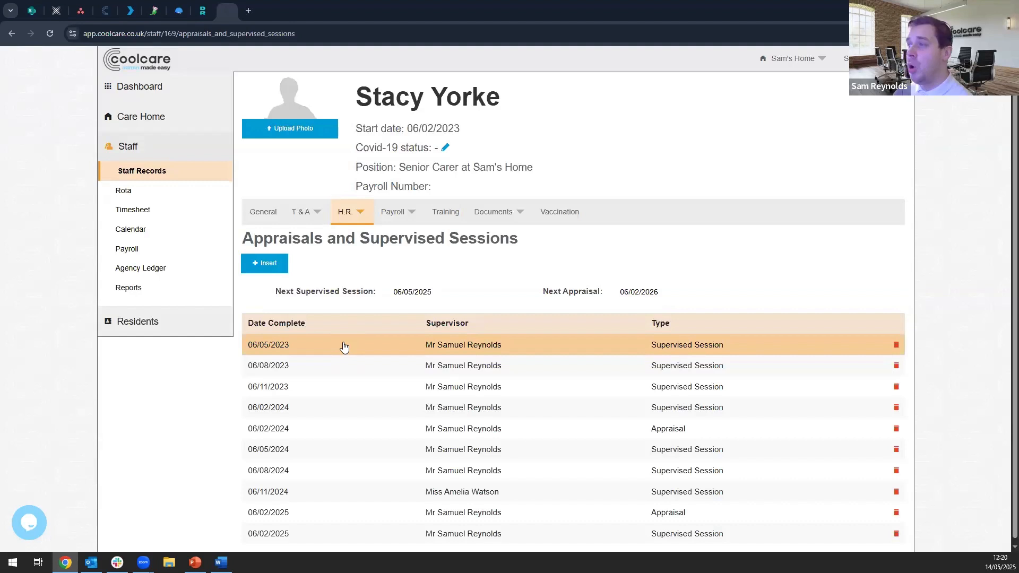
left_click_drag(395, 291, 438, 297)
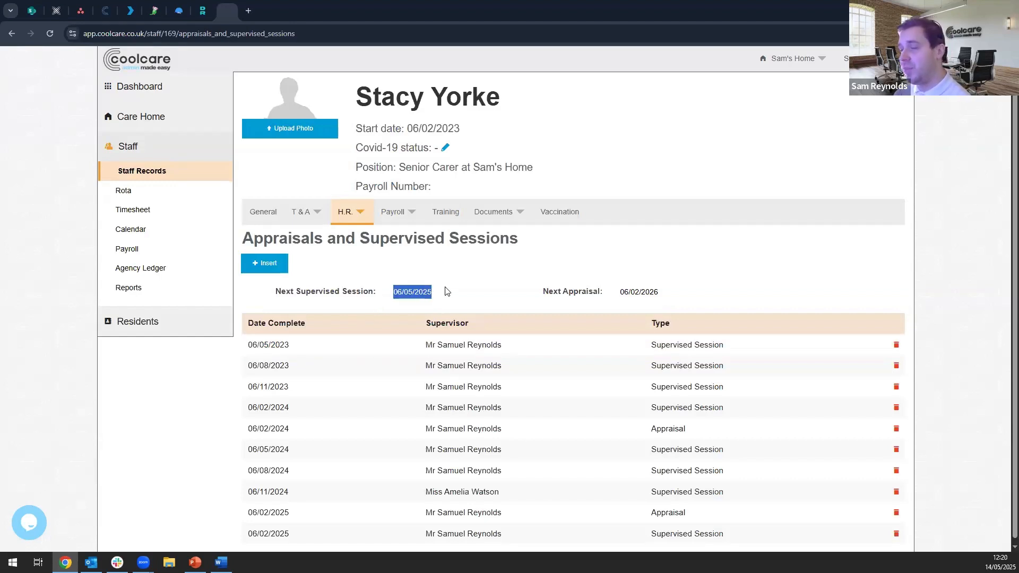
left_click(446, 290)
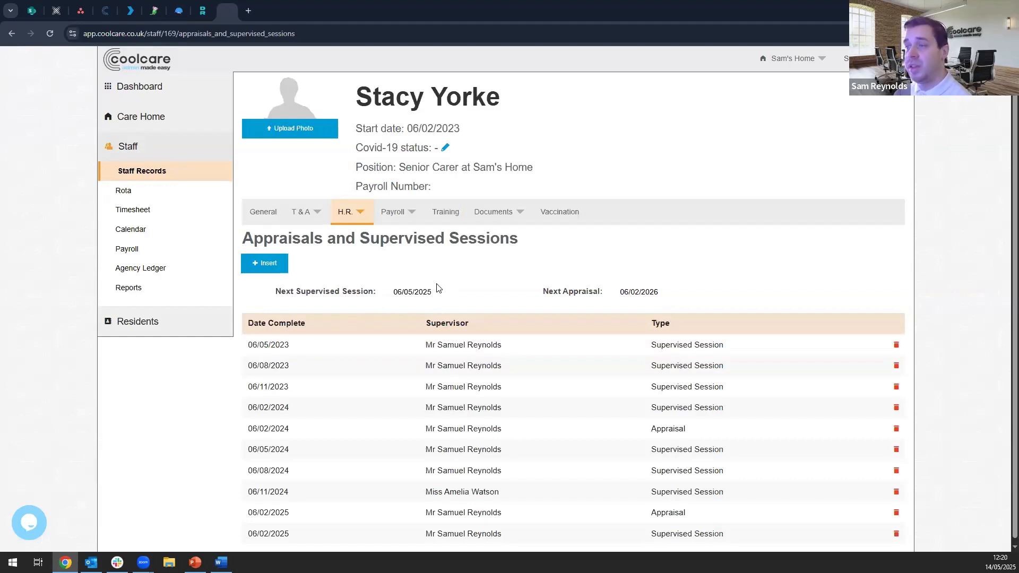
- Start a new appraisal record of type Supervised Session for this staff member, with completion date 13/05/2025
left_click(266, 263)
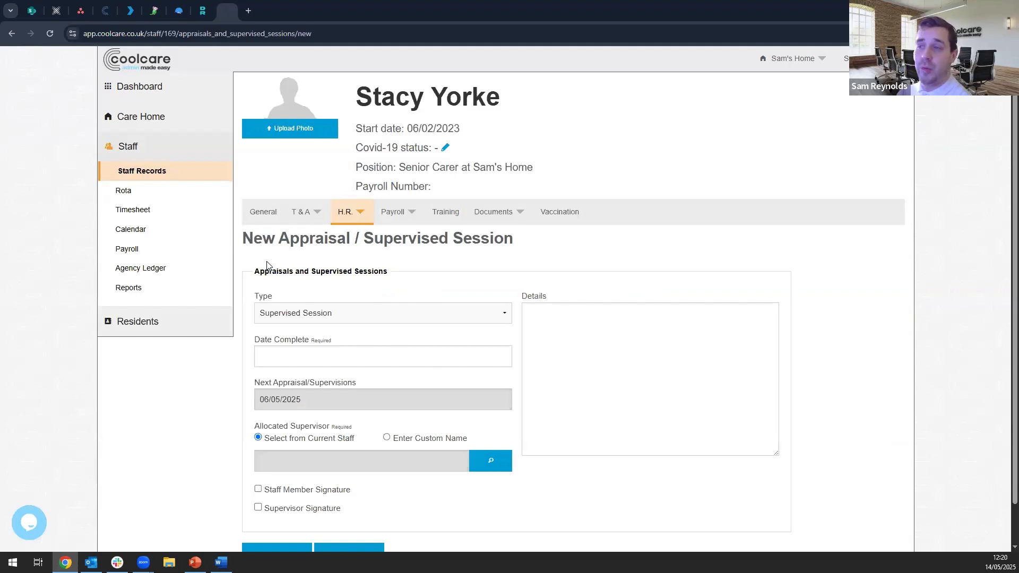
scroll(308, 249, "down", 1)
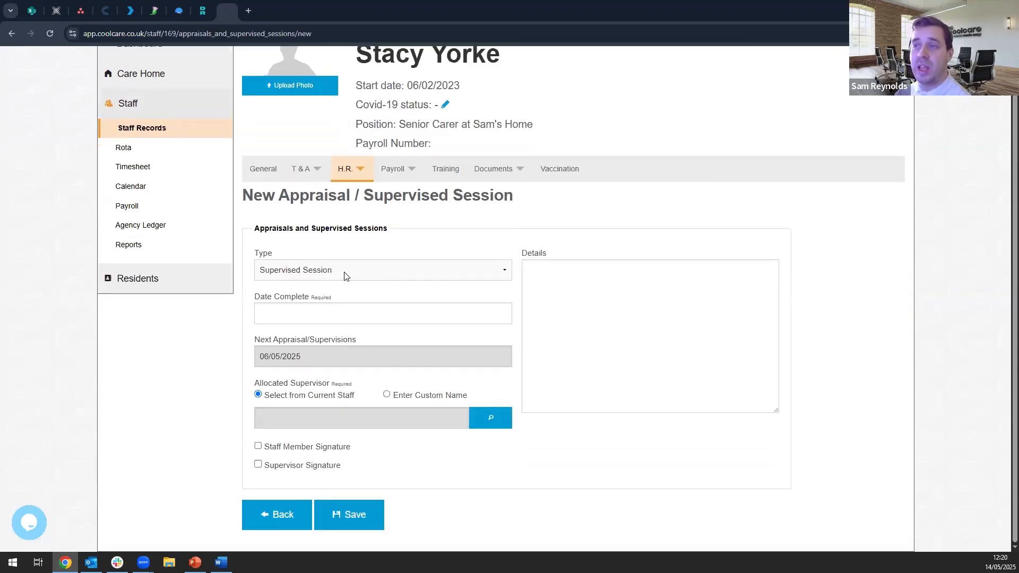
left_click(345, 276)
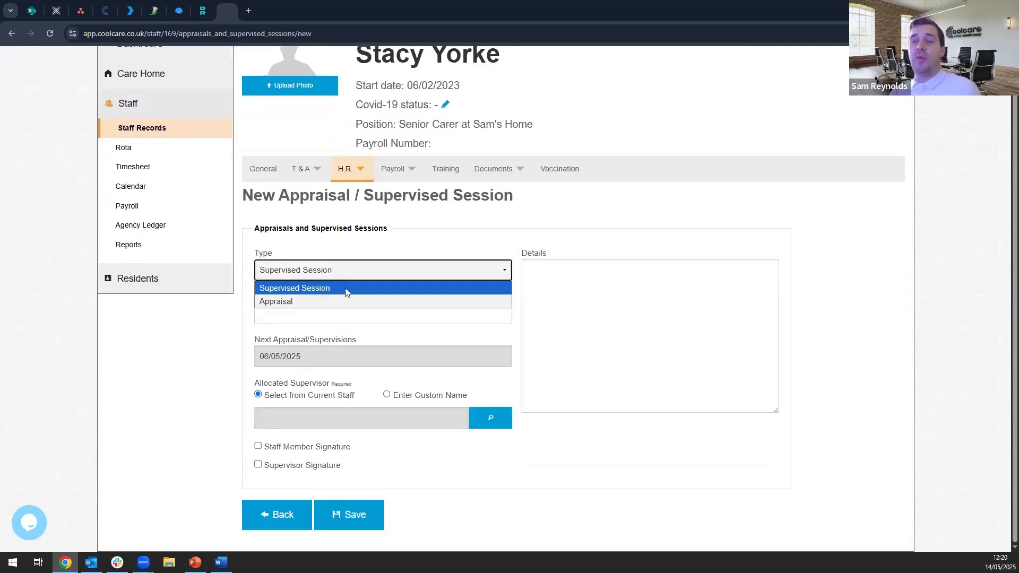
left_click(354, 268)
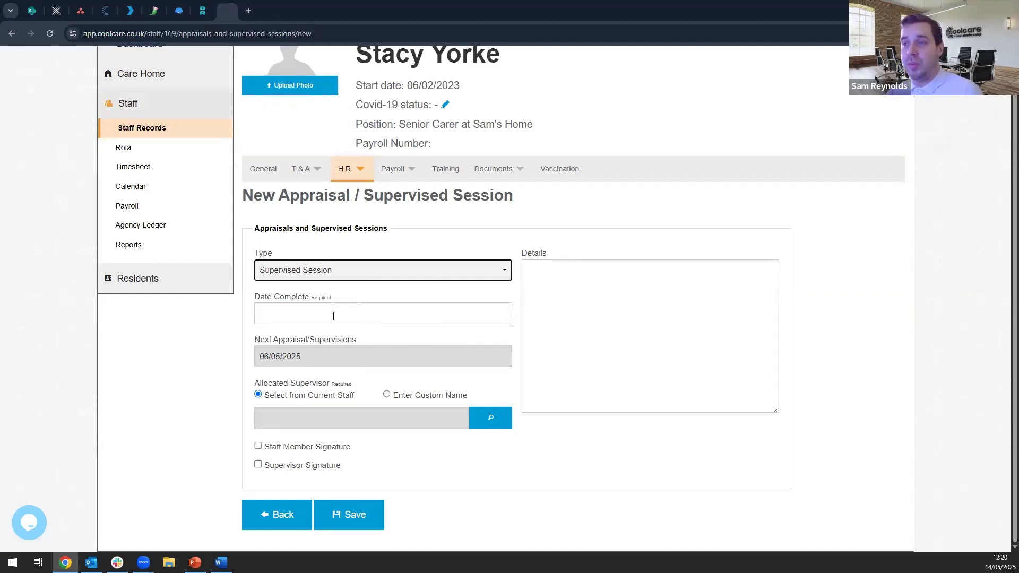
left_click(307, 316)
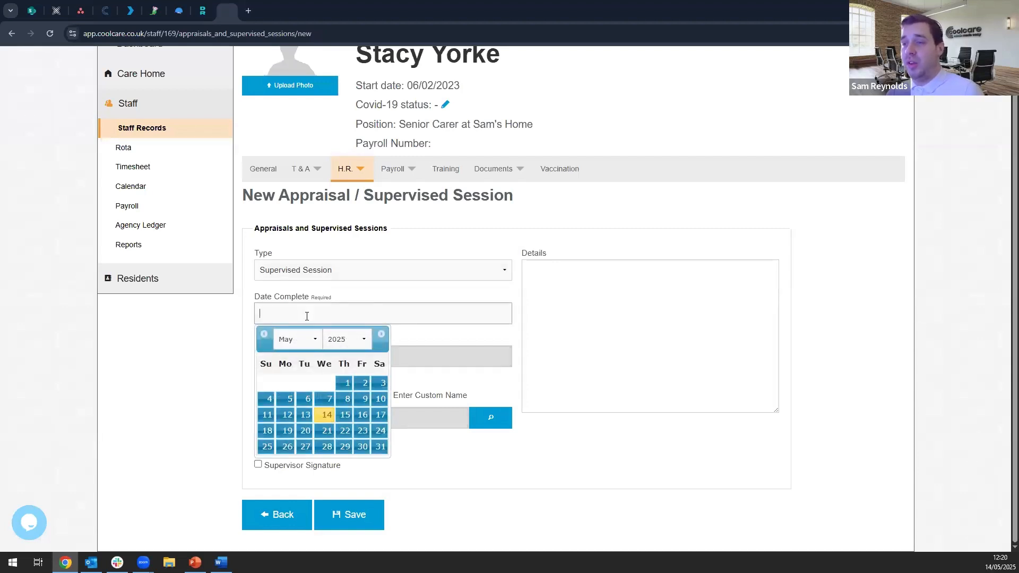
left_click(304, 415)
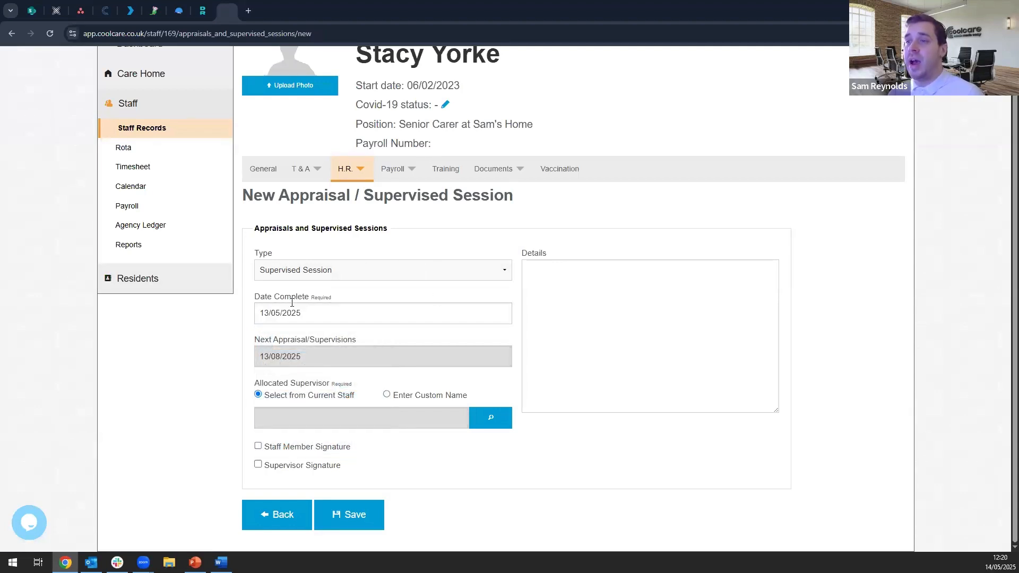
left_click_drag(336, 355, 212, 358)
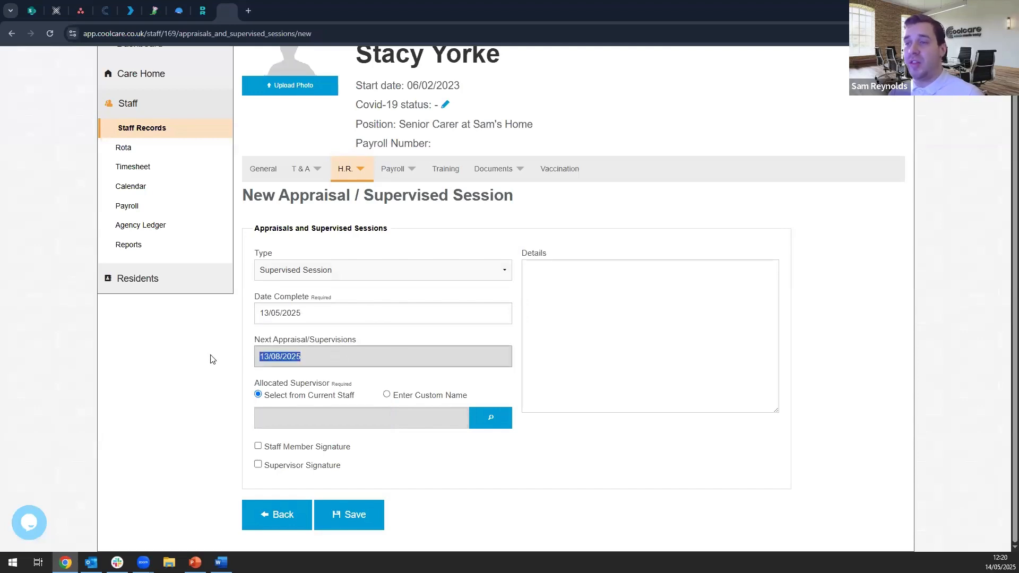
left_click(194, 362)
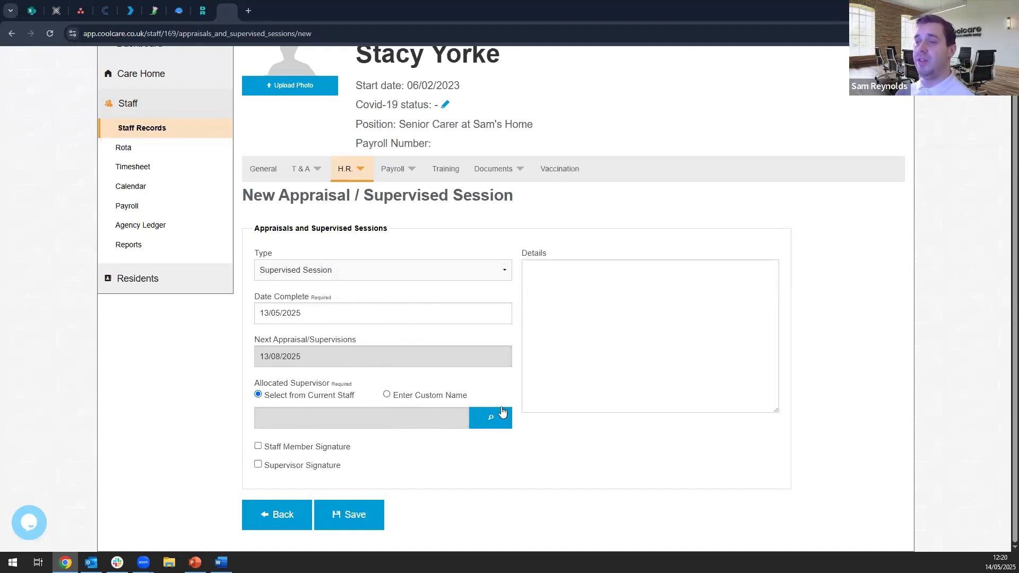
left_click(491, 418)
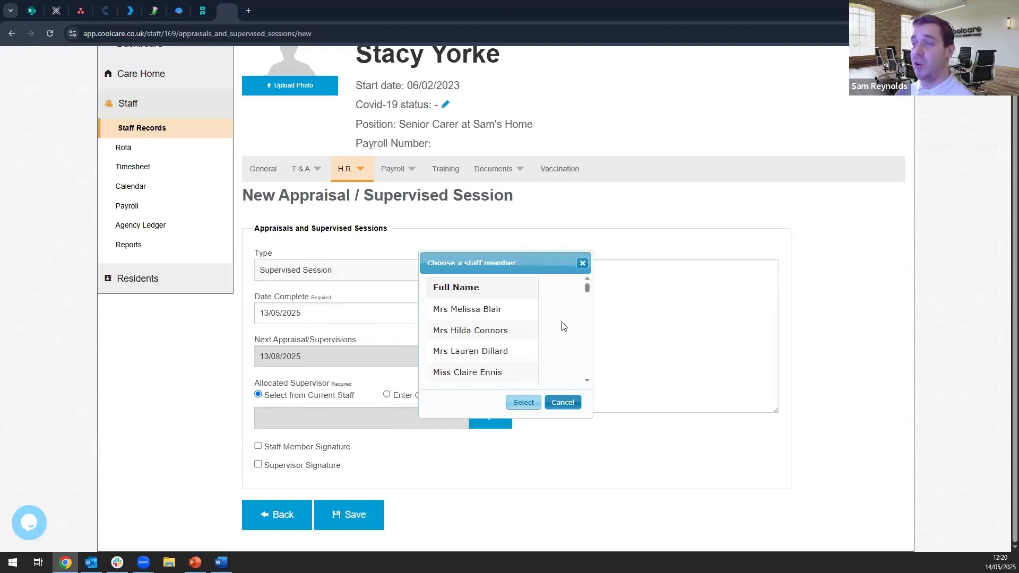
left_click(583, 263)
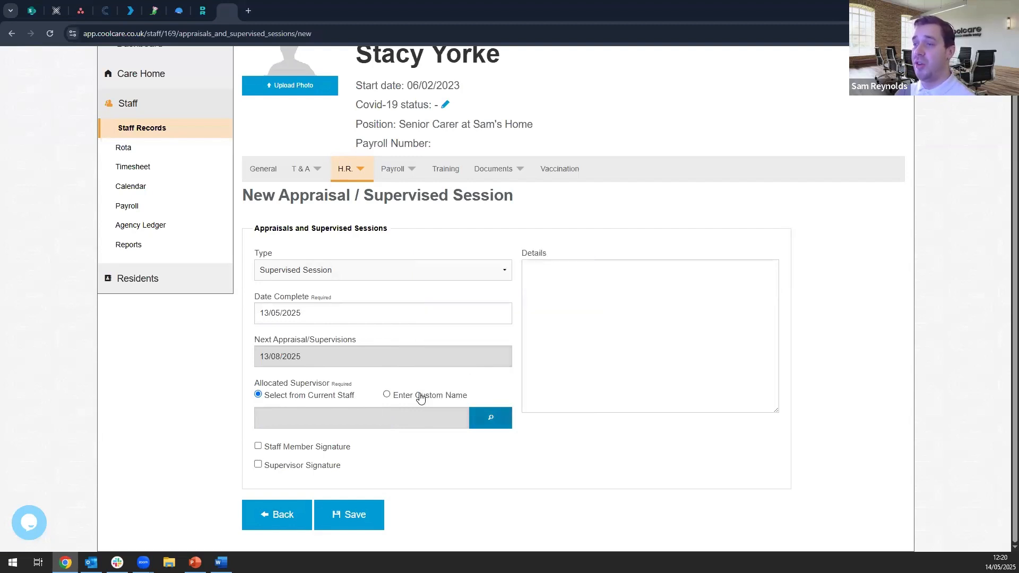
left_click(419, 397)
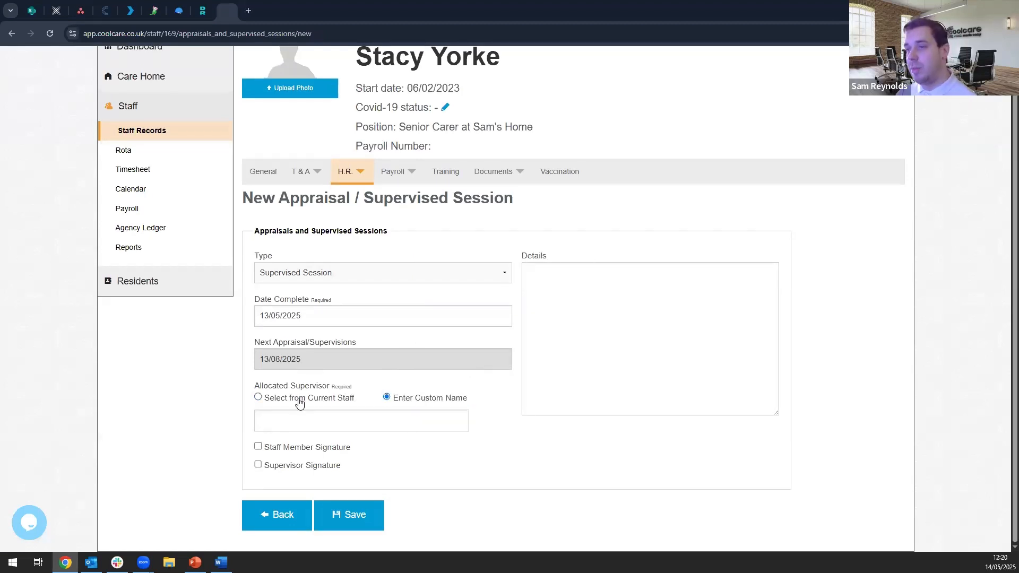
left_click(329, 398)
- Allocate the Home Manager as supervisor by selecting him from the current staff list
left_click(500, 426)
scroll(519, 297, "down", 10)
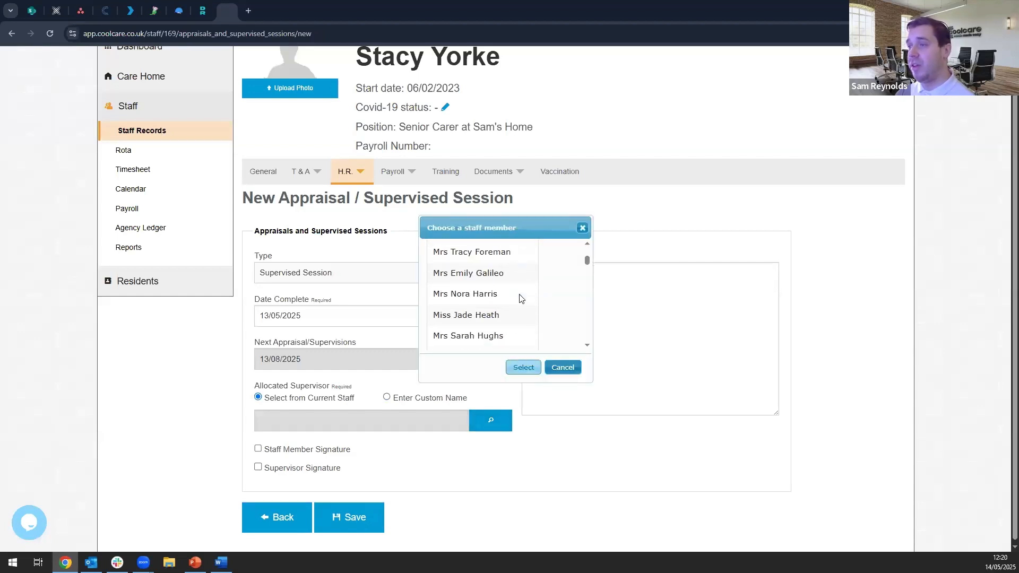
scroll(519, 299, "down", 2)
left_click(505, 312)
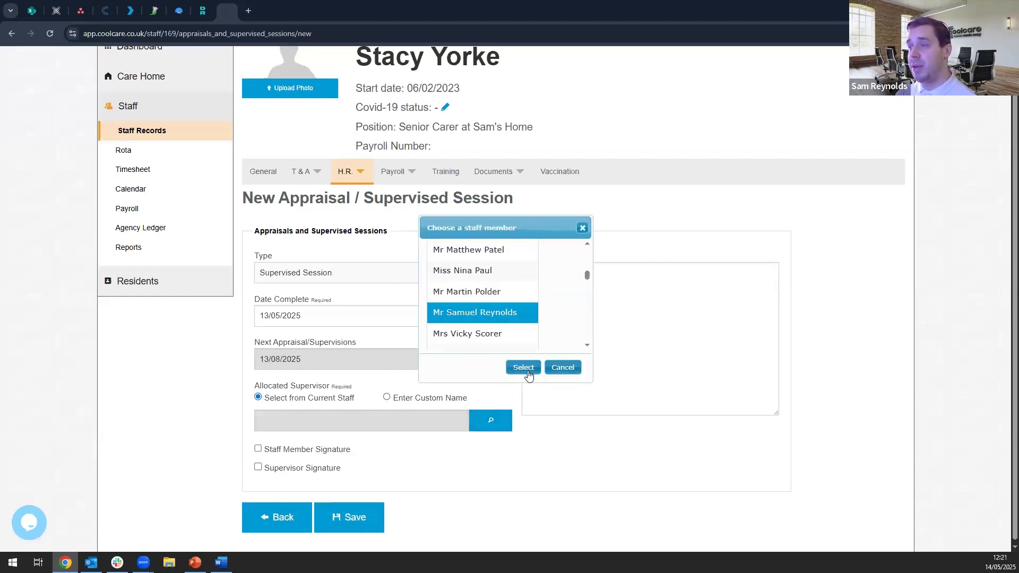
left_click(524, 369)
left_click(631, 291)
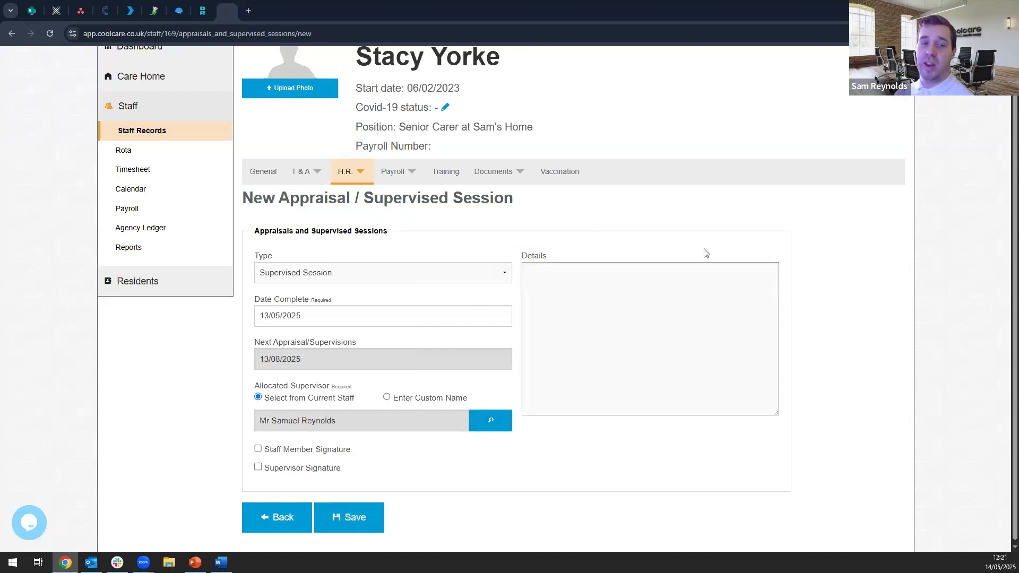
- Mark both the staff member and supervisor signatures as given and save the supervised session
left_click(290, 450)
left_click(338, 468)
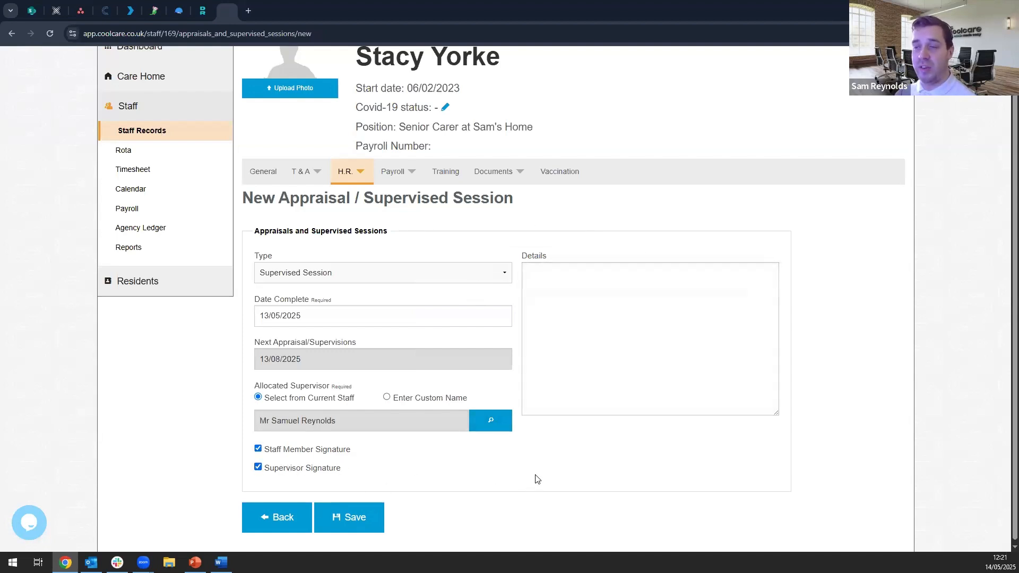
left_click(359, 527)
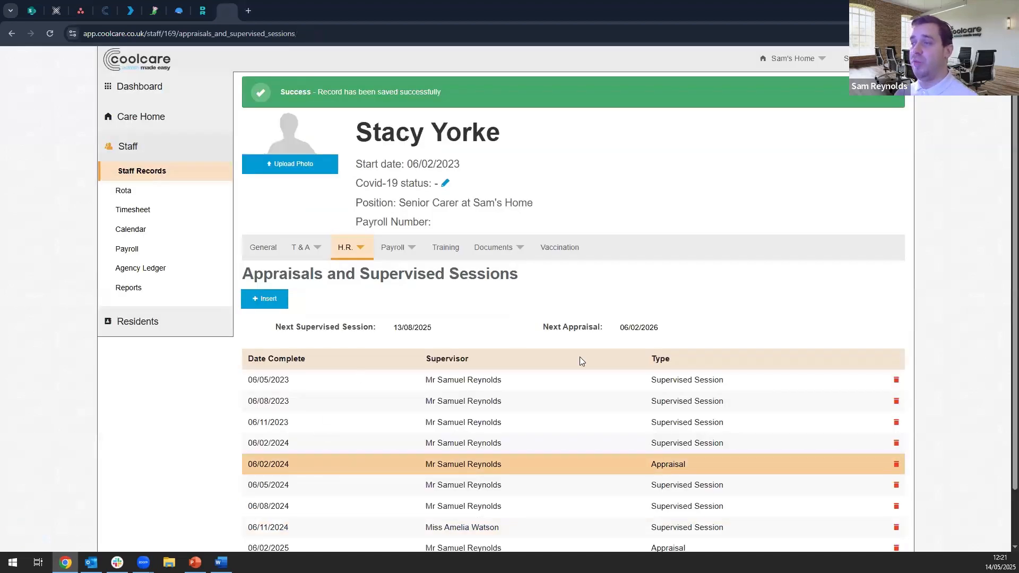
- Review the saved session in the staff member's list and check the Dashboard's remaining appraisals and supervisions
scroll(618, 356, "down", 1)
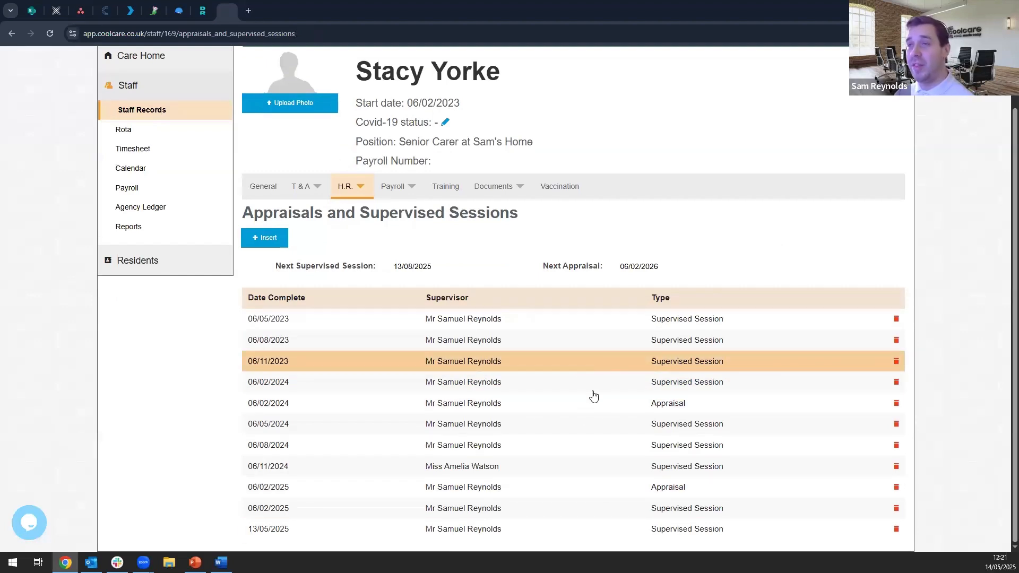
scroll(657, 354, "up", 1)
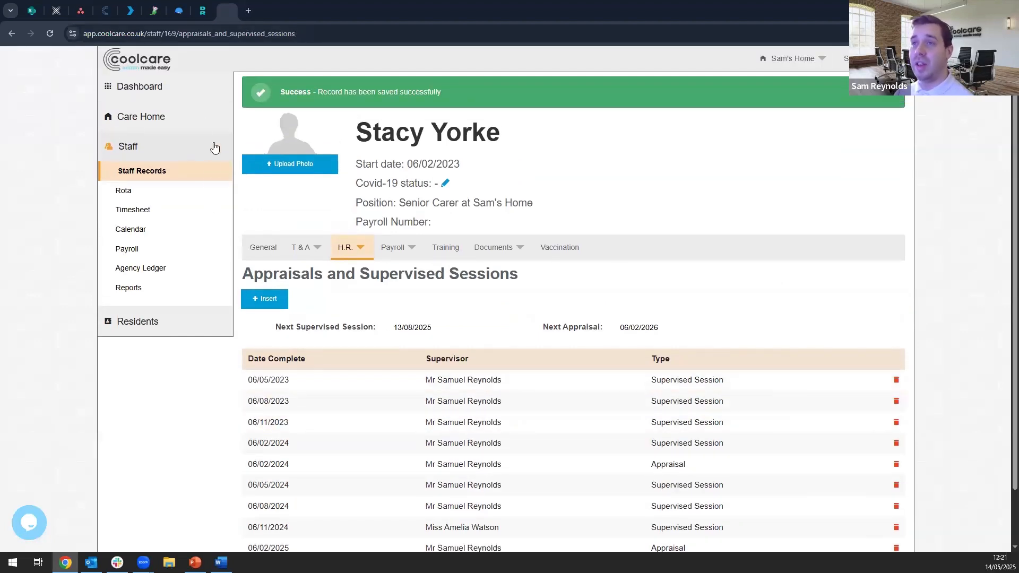
left_click(183, 90)
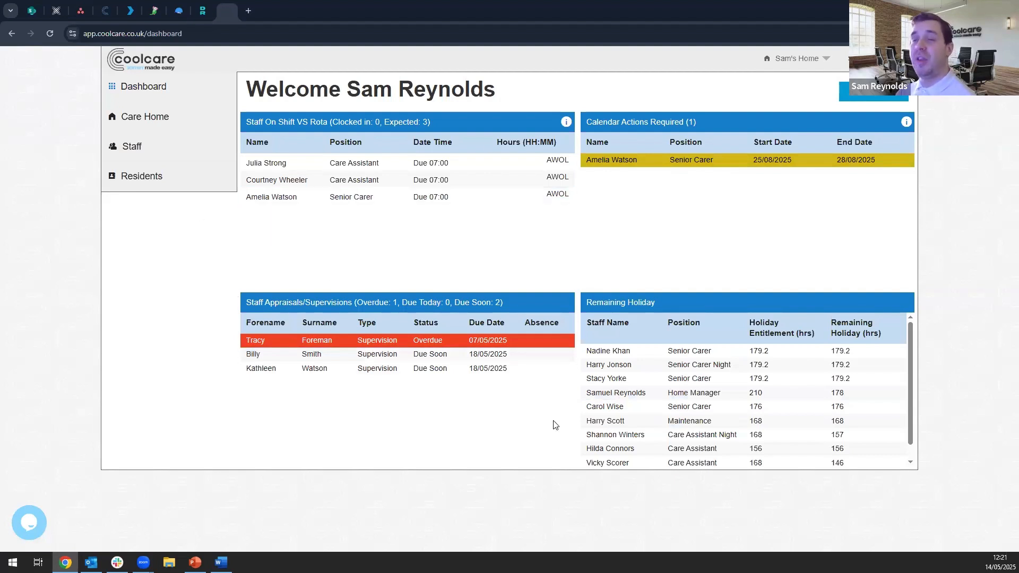
- Open the Training Matrix from the Staff Reports
left_click(140, 147)
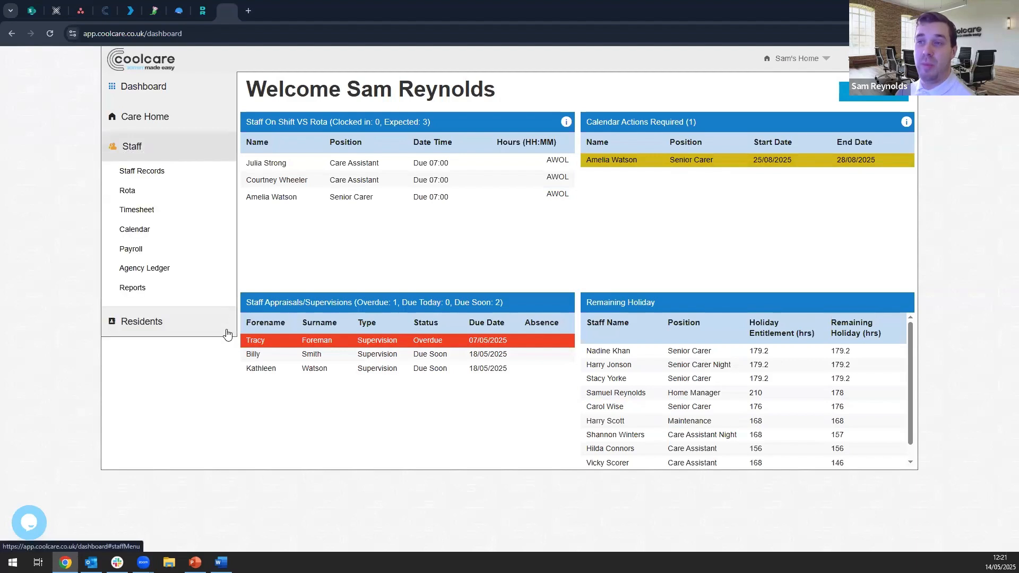
left_click(173, 288)
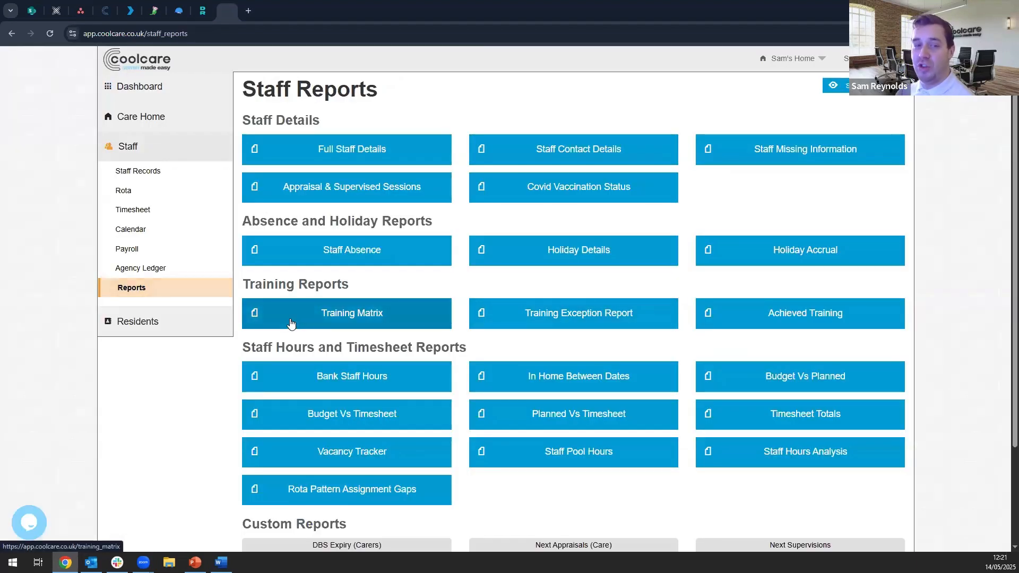
left_click(394, 317)
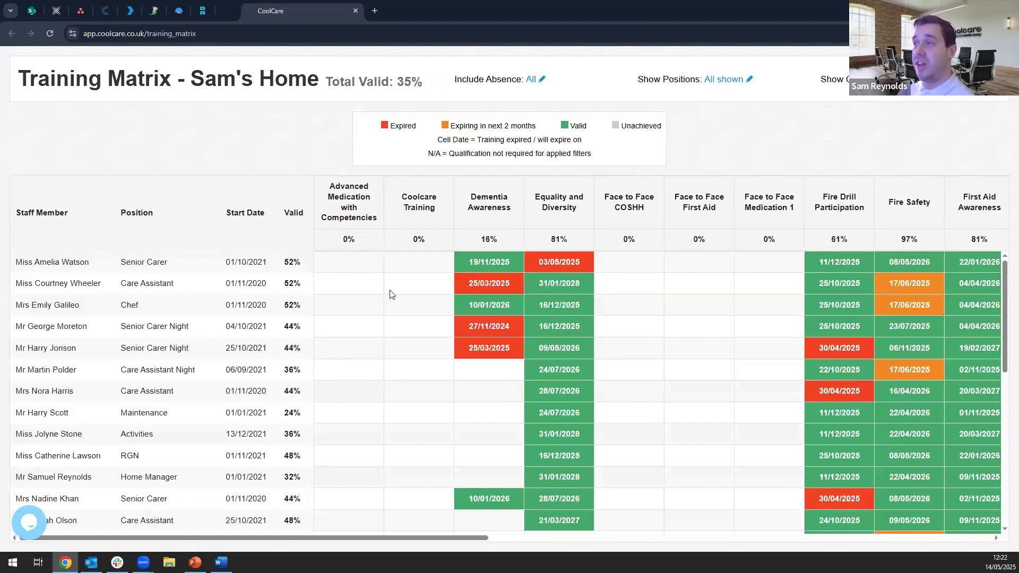
- Filter the Training Matrix to the Care Assistant position and all mandatory qualifications only
left_click(716, 80)
left_click(647, 99)
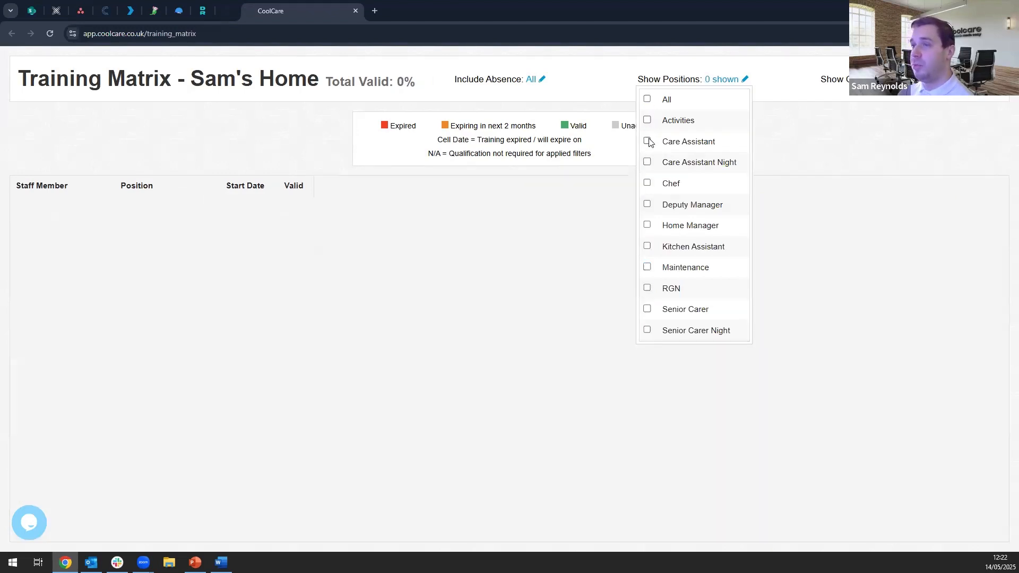
left_click(647, 141)
left_click(922, 79)
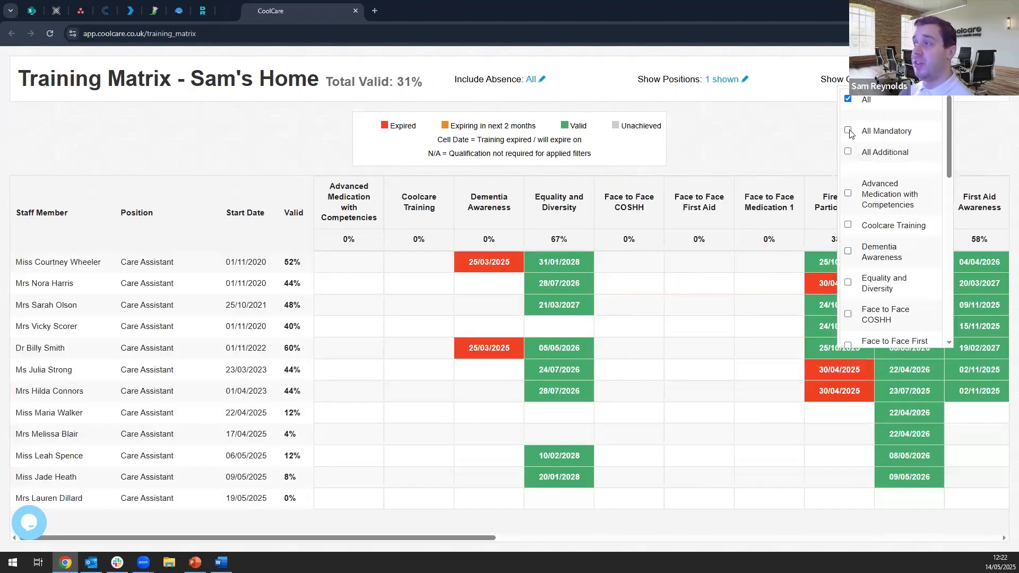
left_click(848, 131)
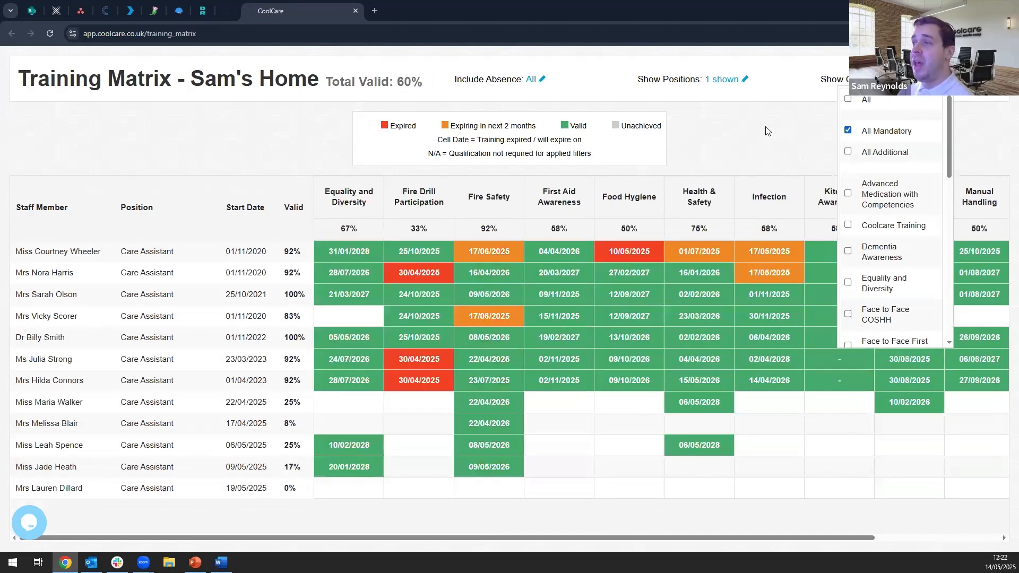
left_click(761, 142)
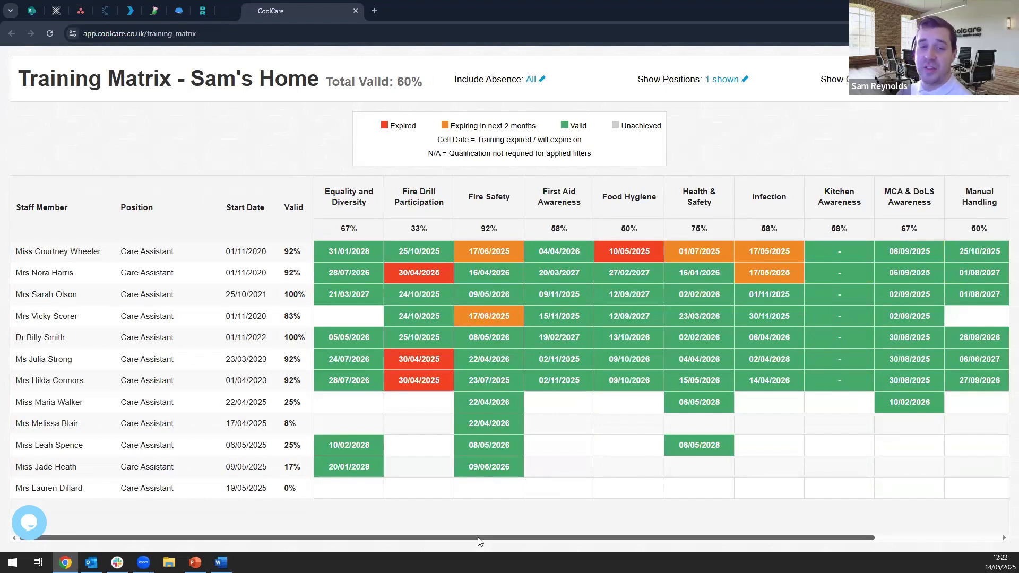
- Examine the remaining qualification columns of the filtered matrix and close the report
left_click_drag(488, 538, 727, 540)
left_click_drag(561, 537, 443, 533)
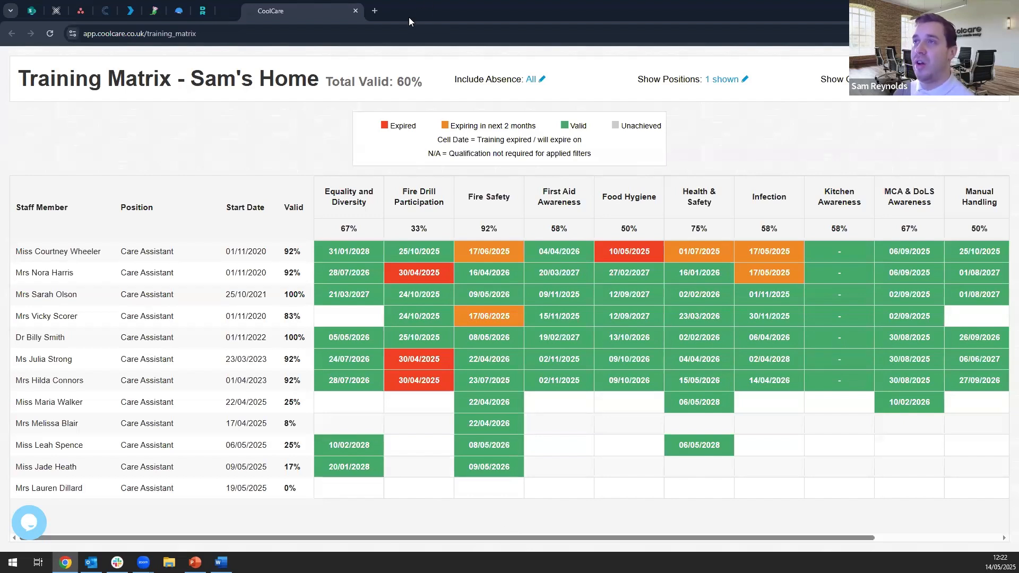
key("ctrl+w")
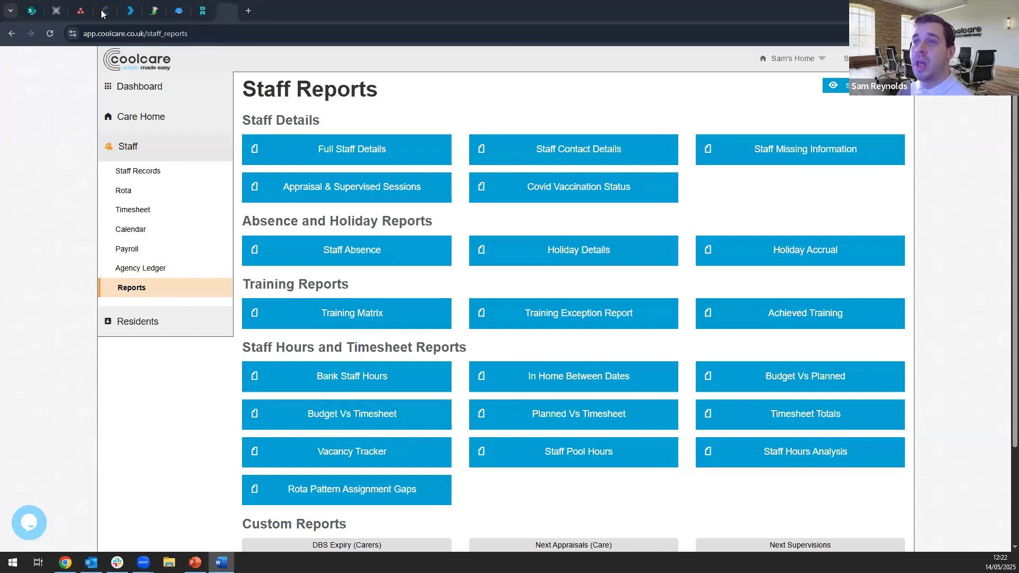
- Open Staff Messaging for the care home, view the recipient selection for a new SMS, and close it without sending
left_click(156, 123)
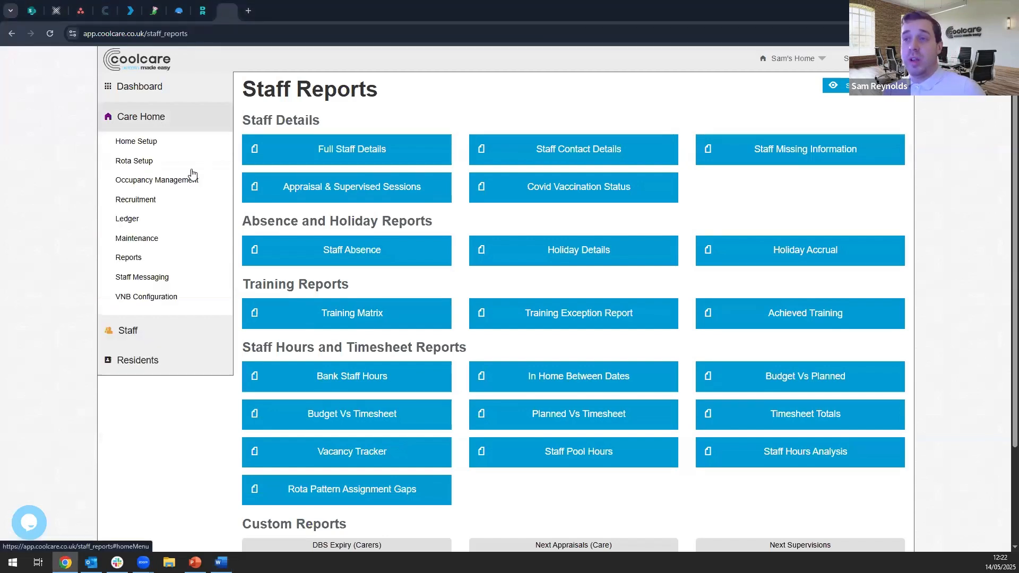
left_click(164, 279)
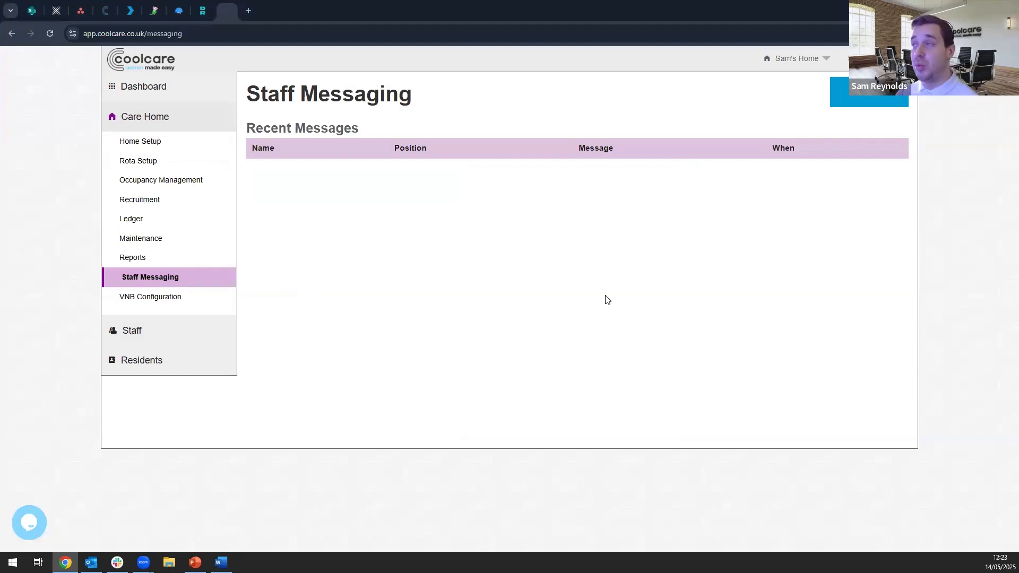
left_click(879, 103)
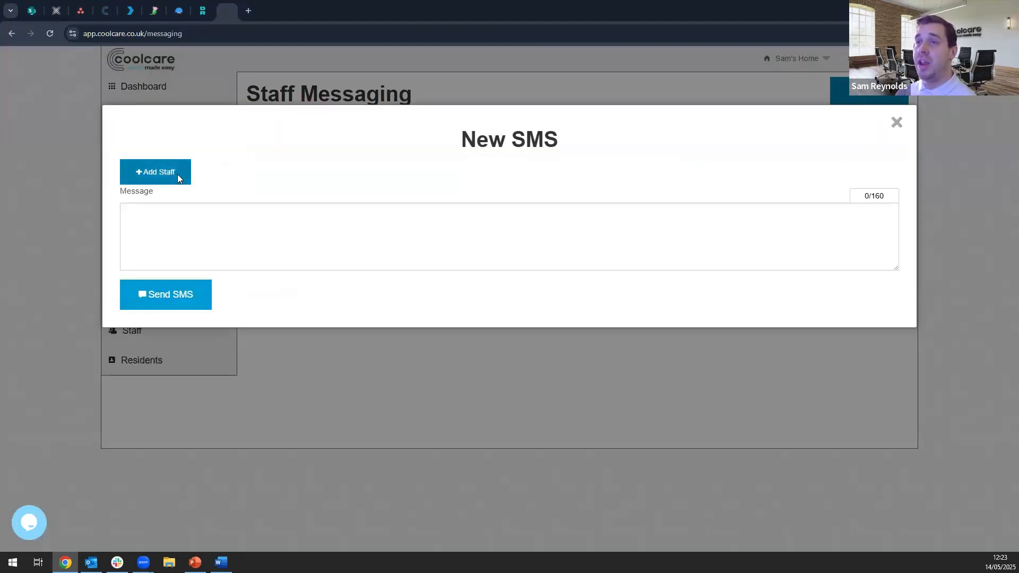
left_click(177, 174)
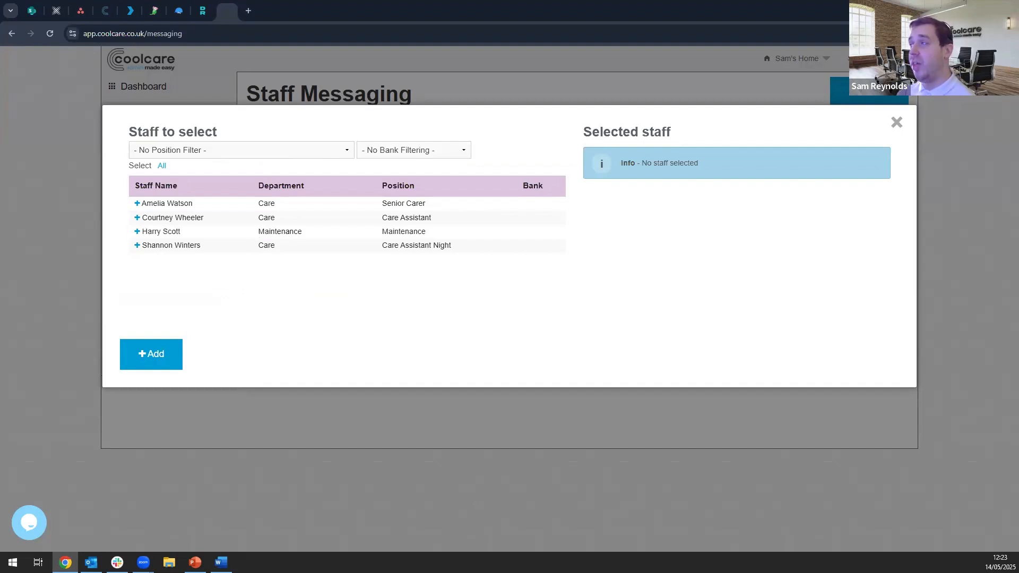
left_click(897, 122)
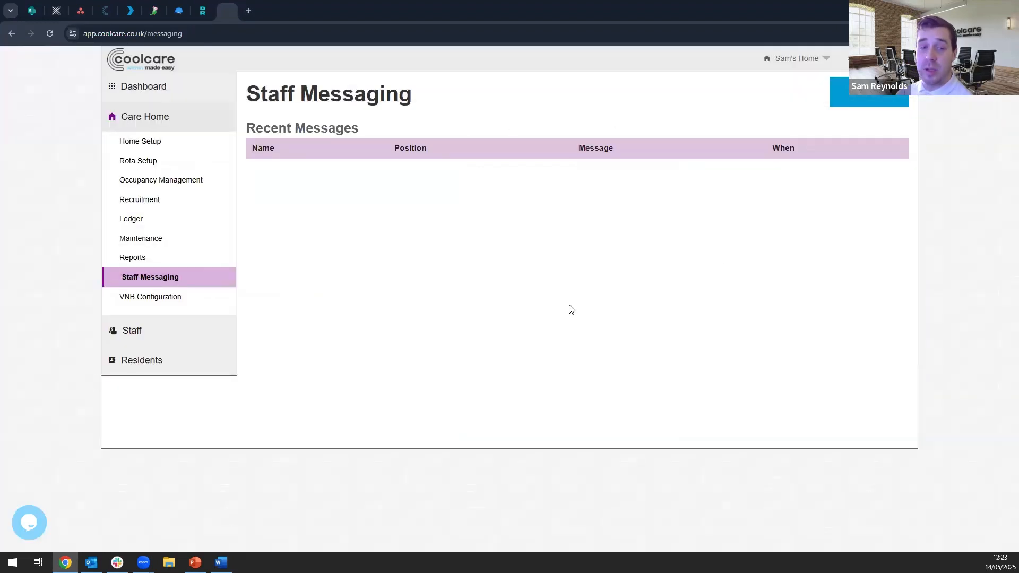
- Open the staff Rota and expand the Care Days and Care Nights groups
left_click(139, 329)
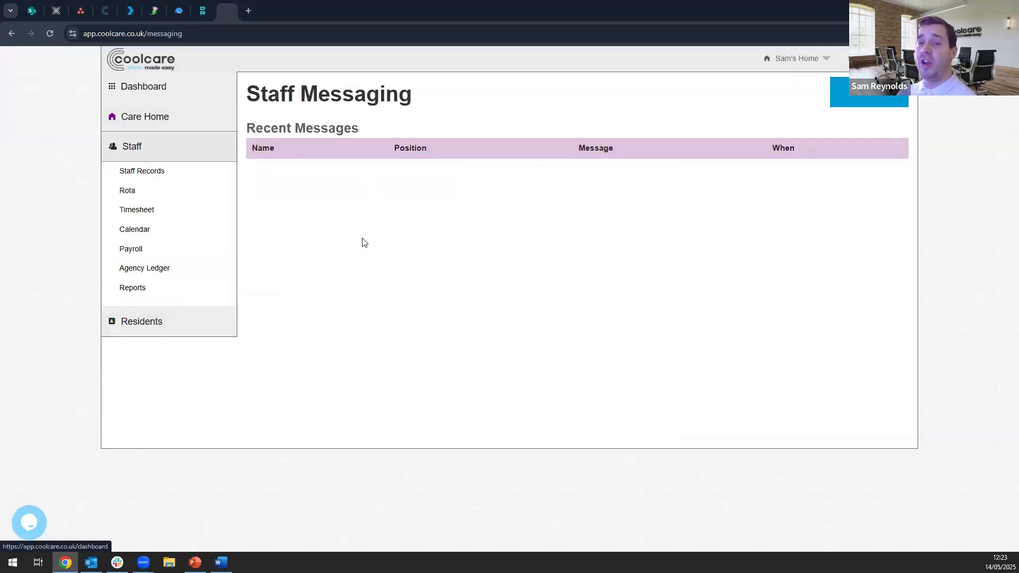
left_click(141, 197)
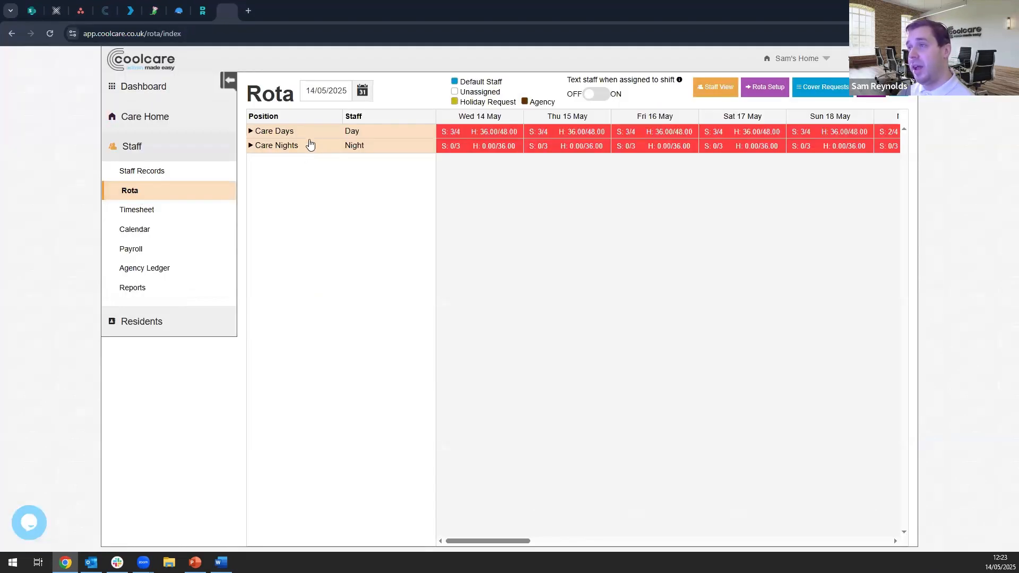
left_click(311, 145)
left_click(310, 132)
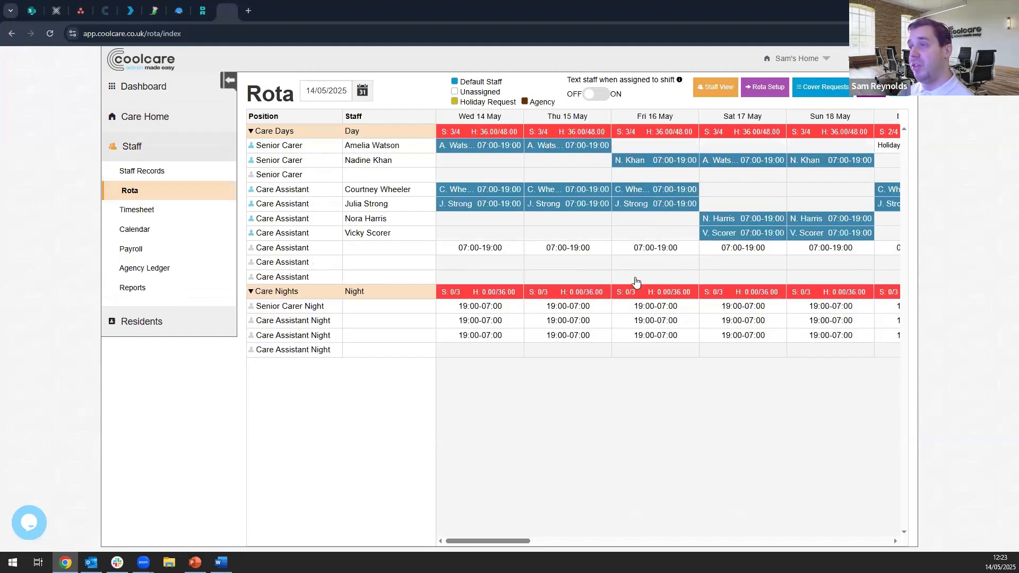
- View the Shift Details and staff availability for the unassigned 07:00-19:00 Care Assistant shift on Wed 14 May, then close them
left_click(494, 250)
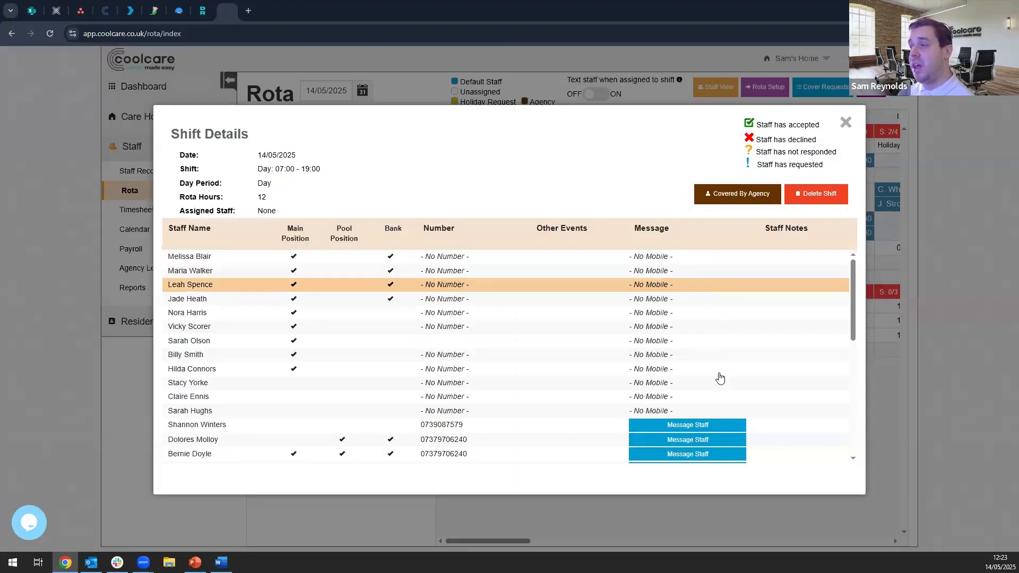
scroll(732, 376, "down", 1)
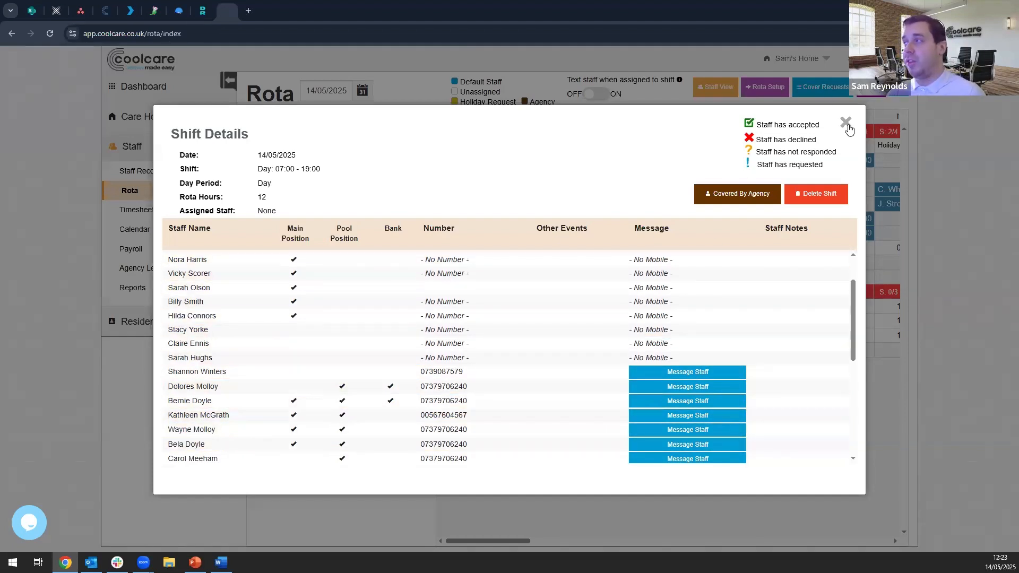
left_click(922, 191)
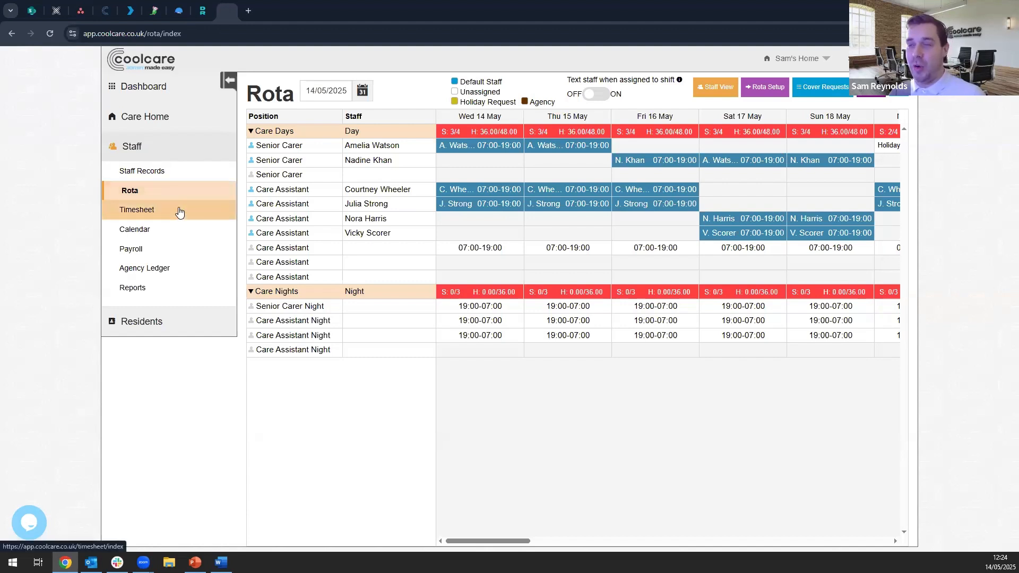
- View the staff Timesheet, Payroll and Staff Reports pages in turn
left_click(179, 212)
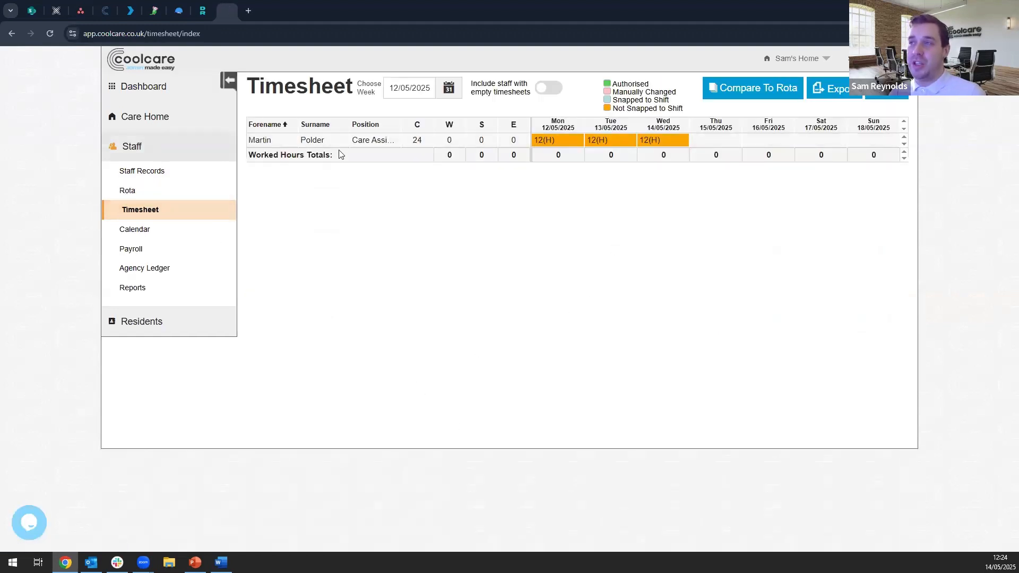
left_click(174, 257)
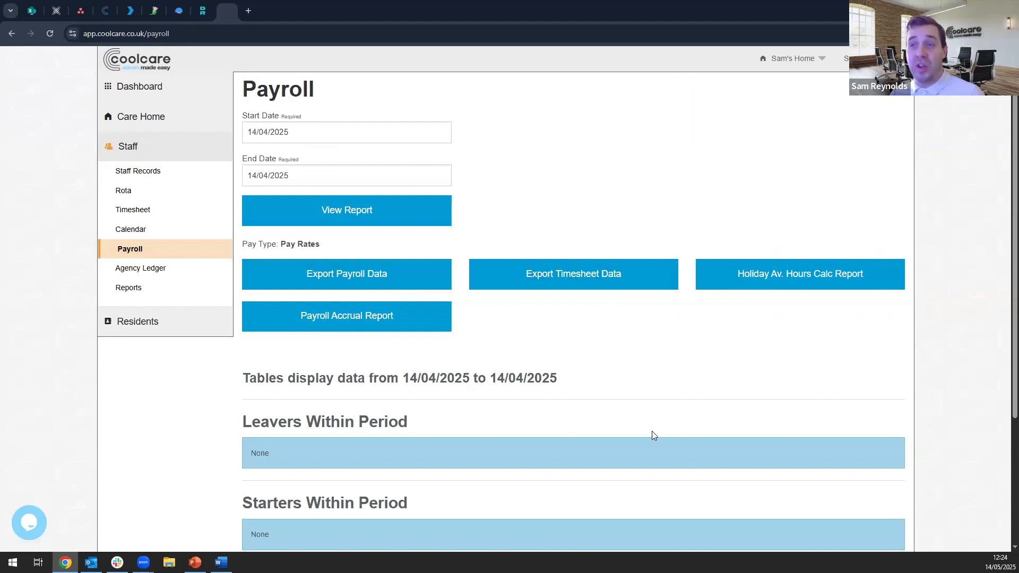
left_click(143, 293)
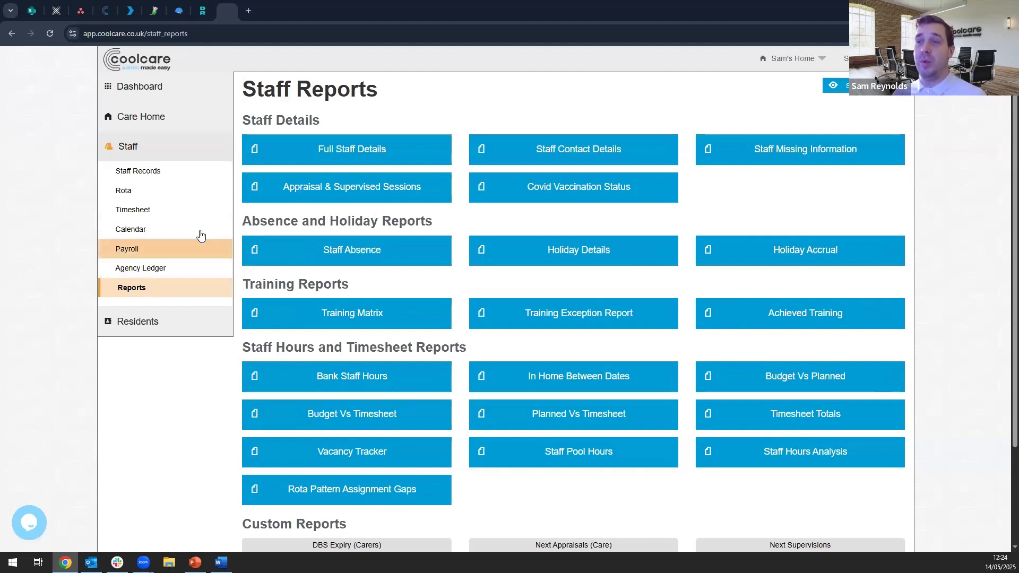
- Return to the Timesheet and display the week starting 05/05/2025
left_click(190, 212)
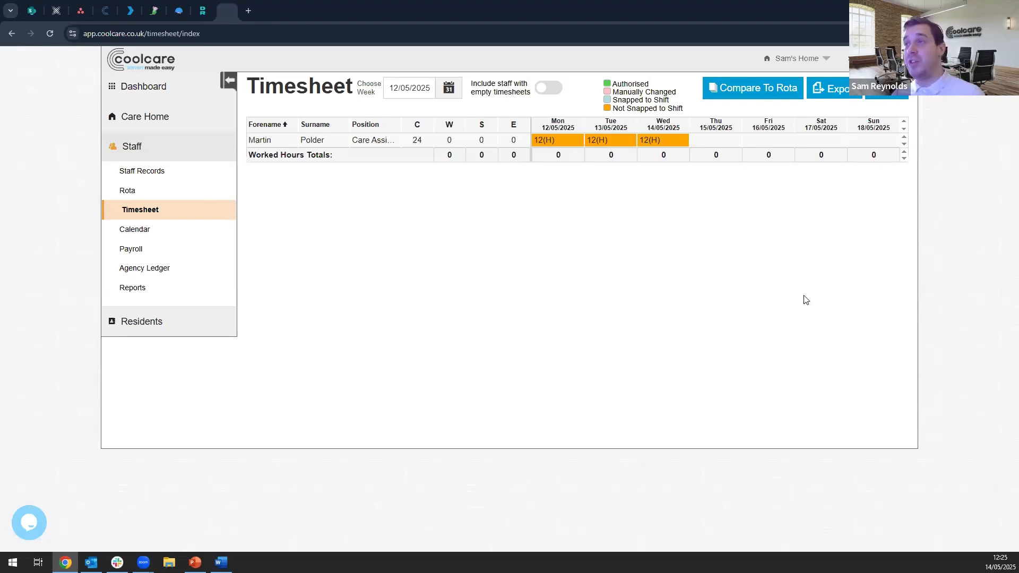
left_click(406, 91)
left_click(399, 173)
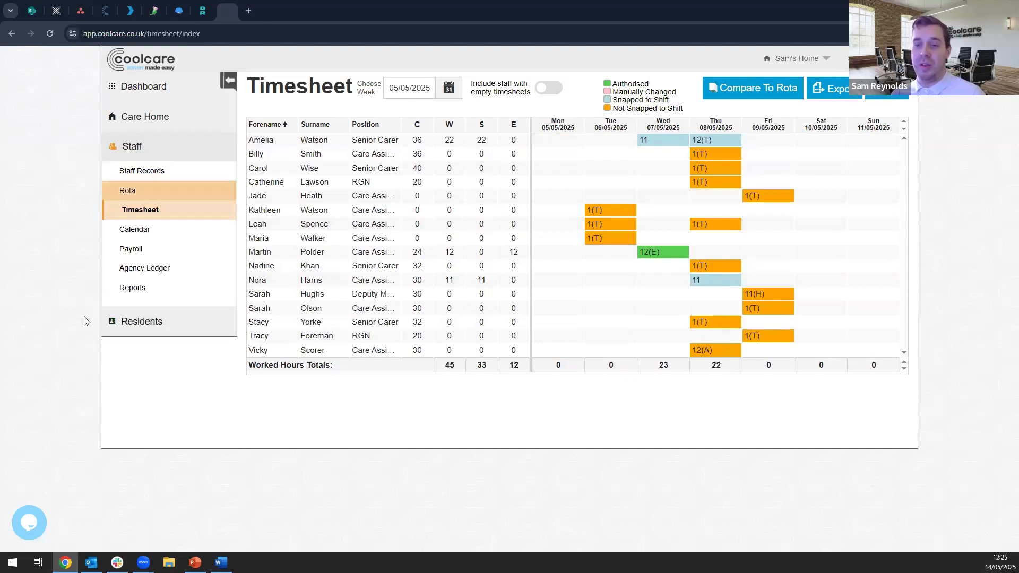
- Return to the Dashboard and switch to the PowerPoint presentation
left_click(163, 93)
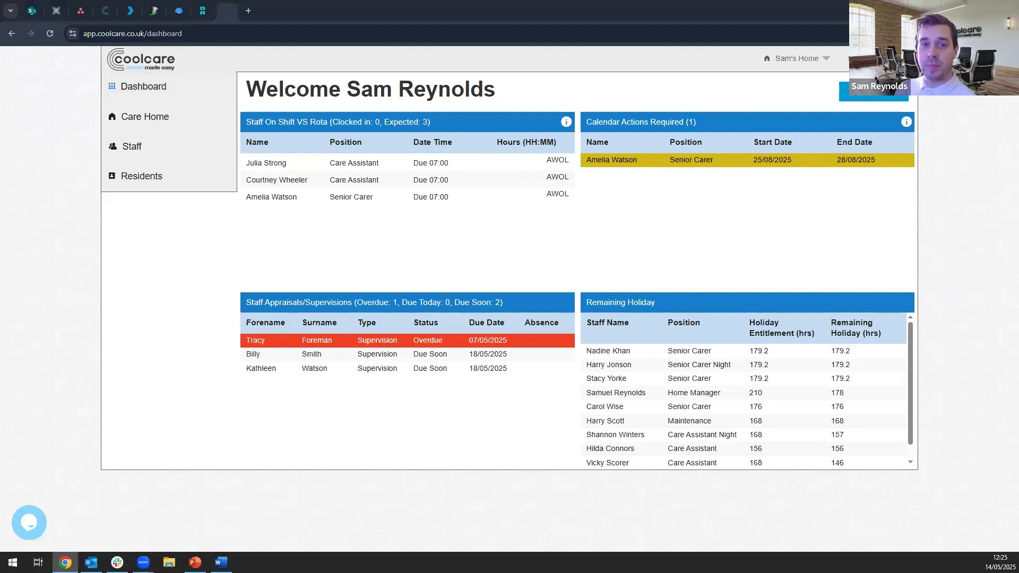
key("alt+Tab")
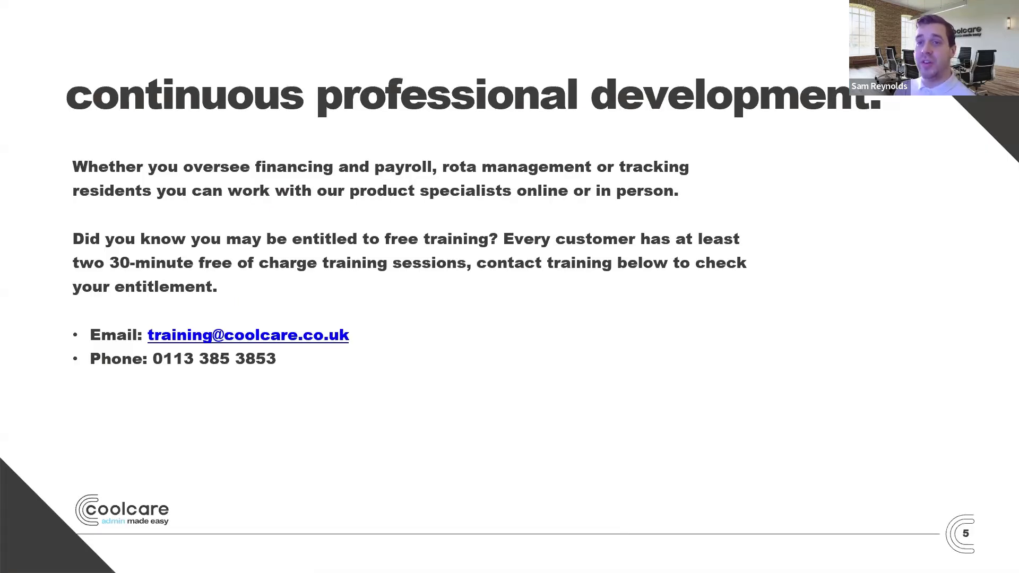